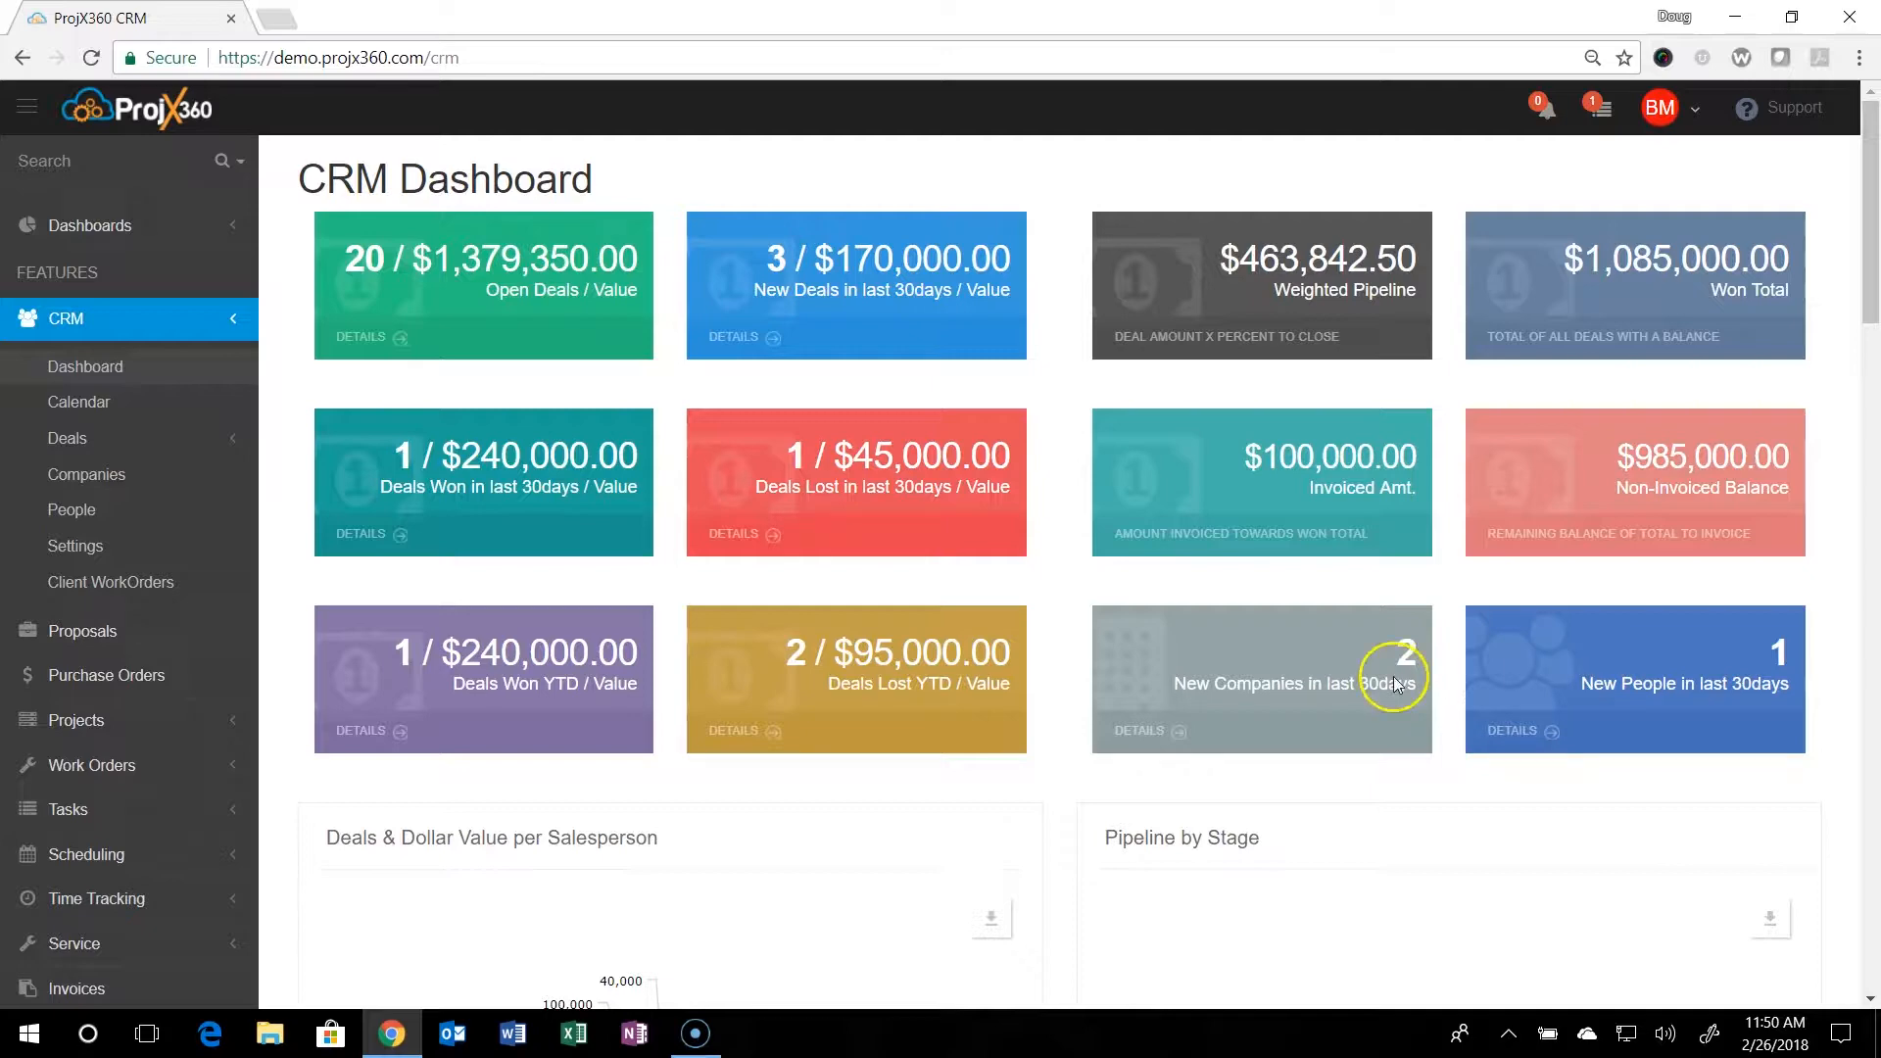
- Examine the CRM dashboard's charts of deals and dollar value per salesperson and pipeline by stage
scroll(1075, 724, down, 3)
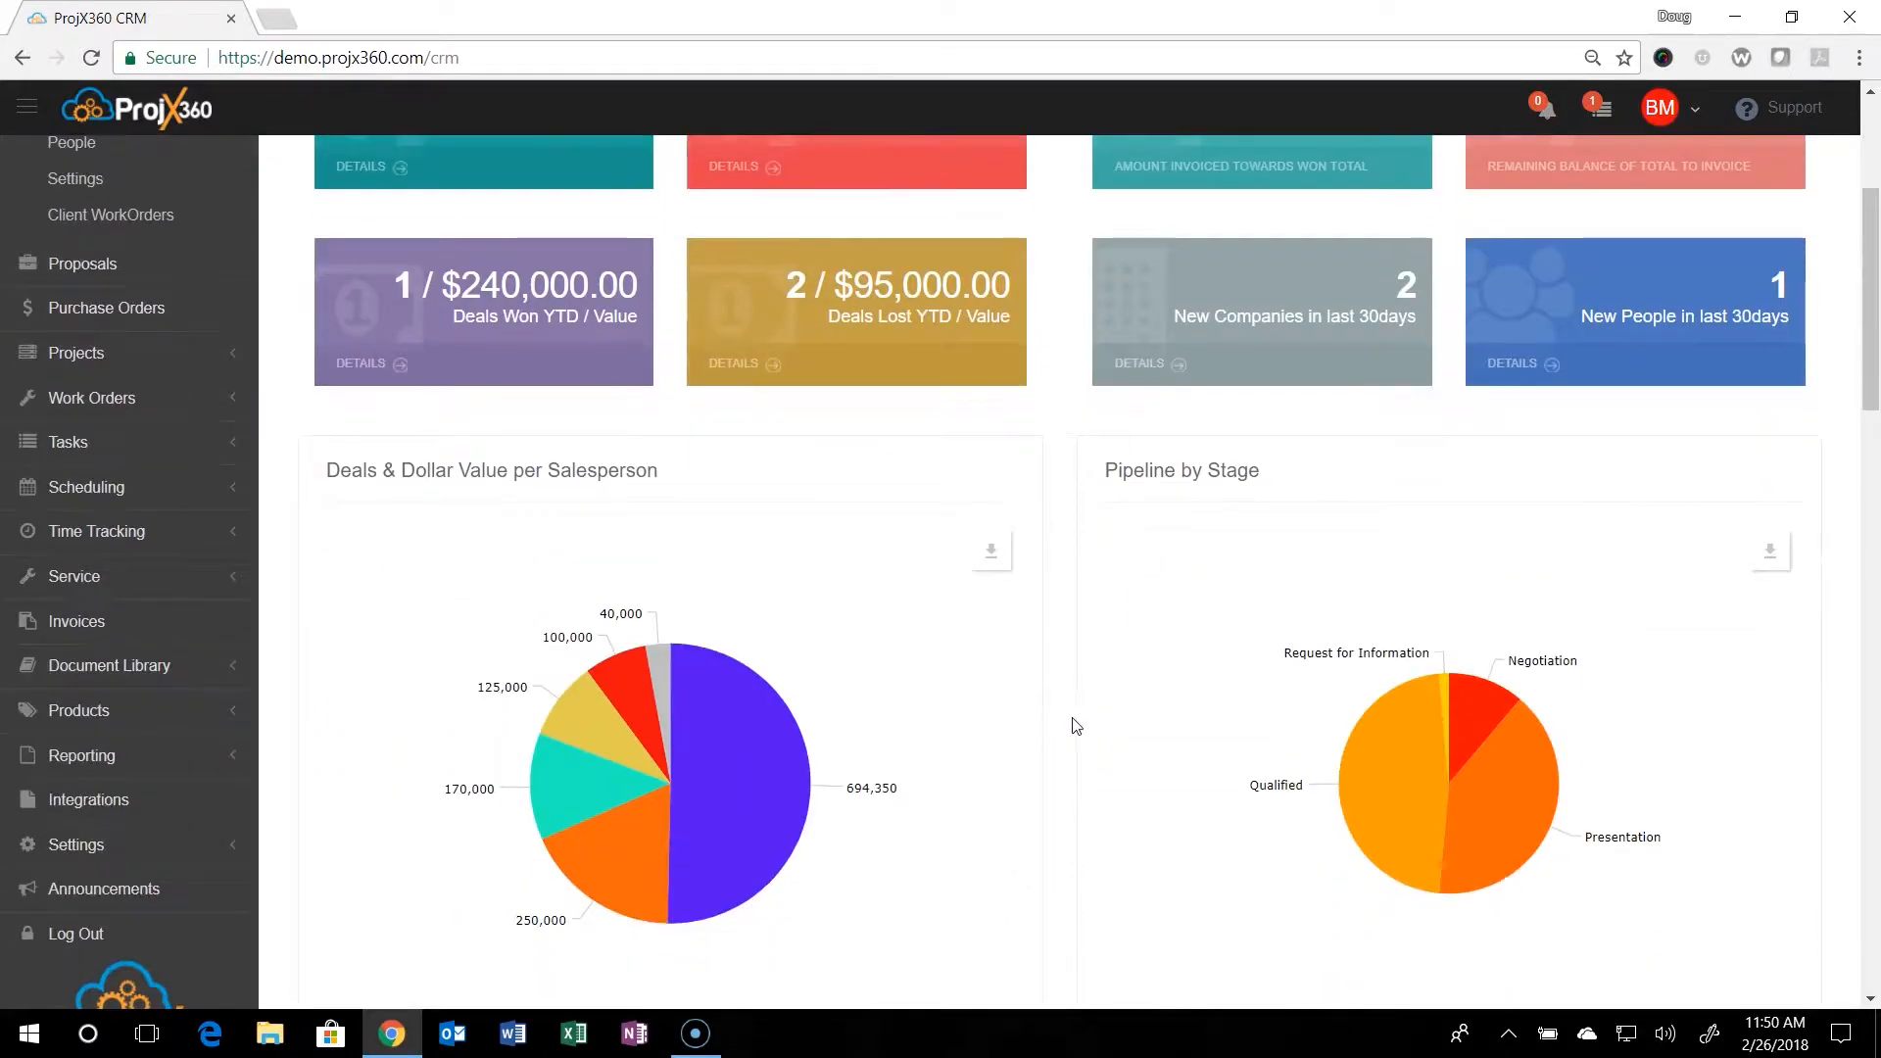
scroll(1071, 724, down, 3)
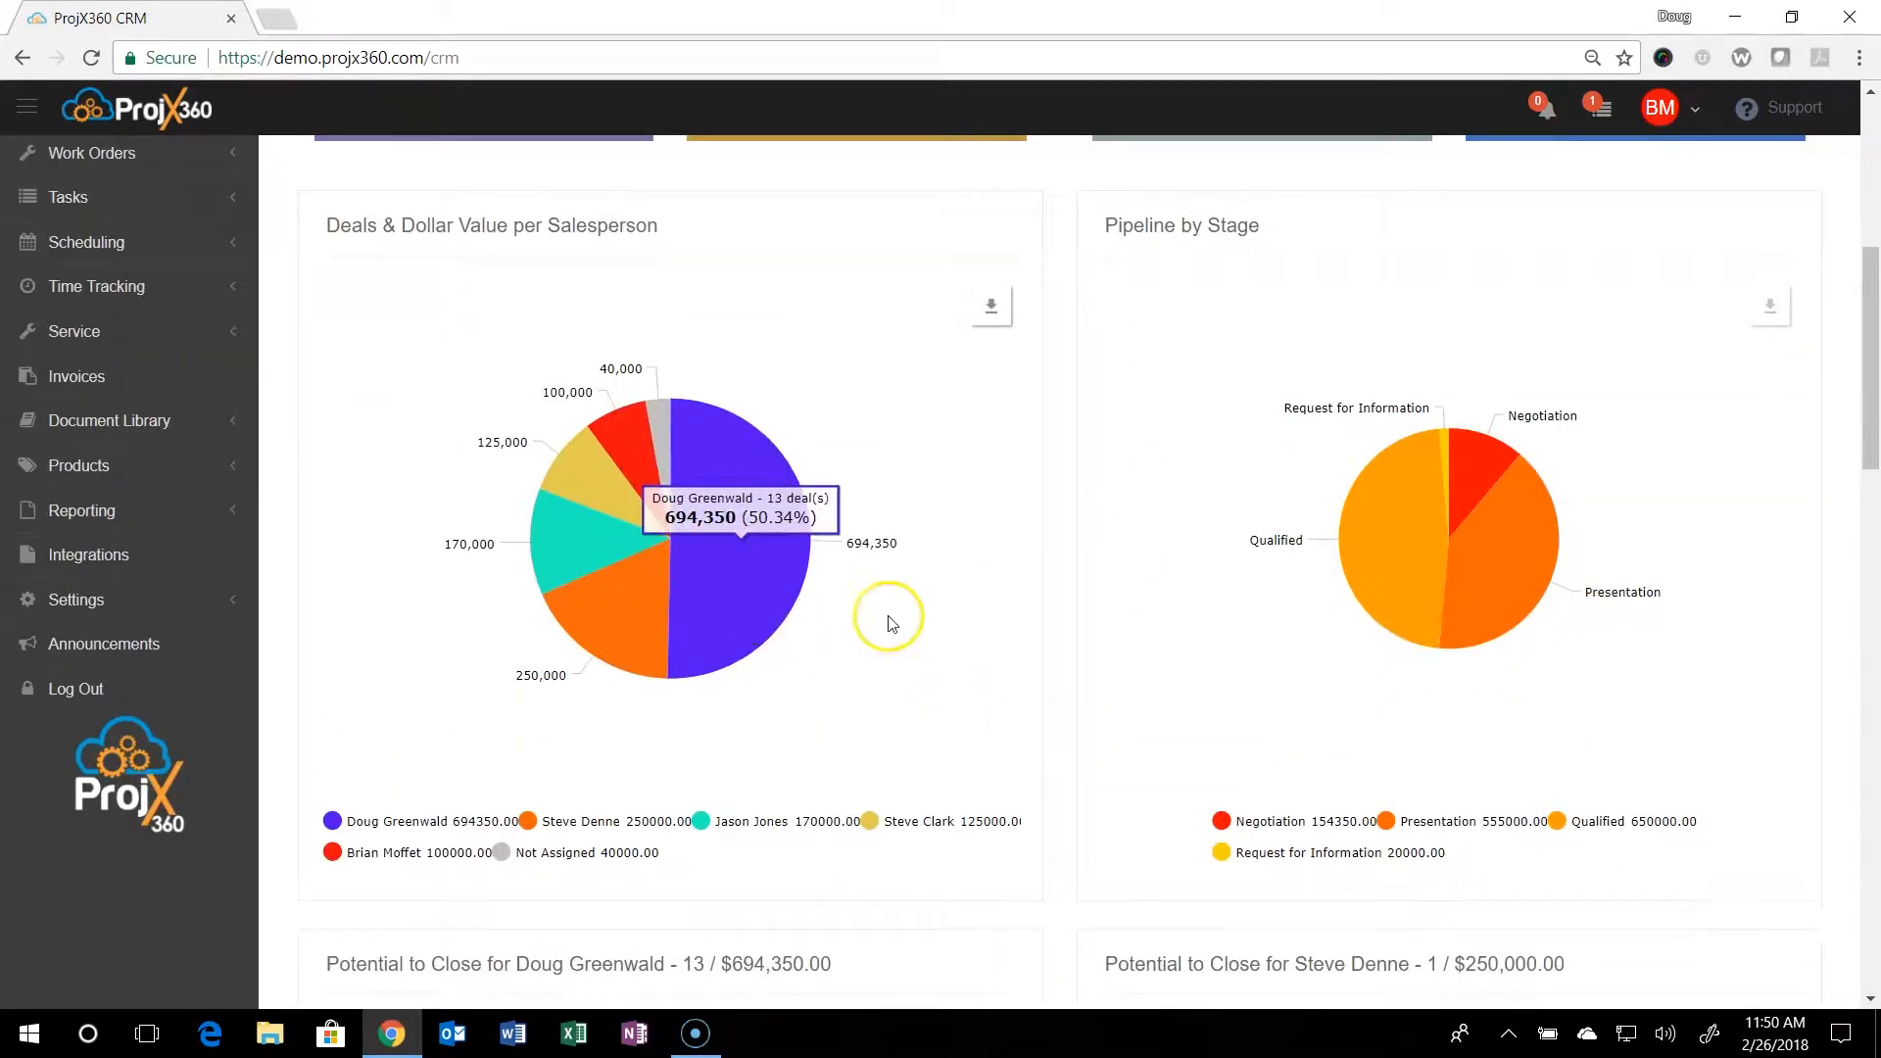
mouse_move(706, 605)
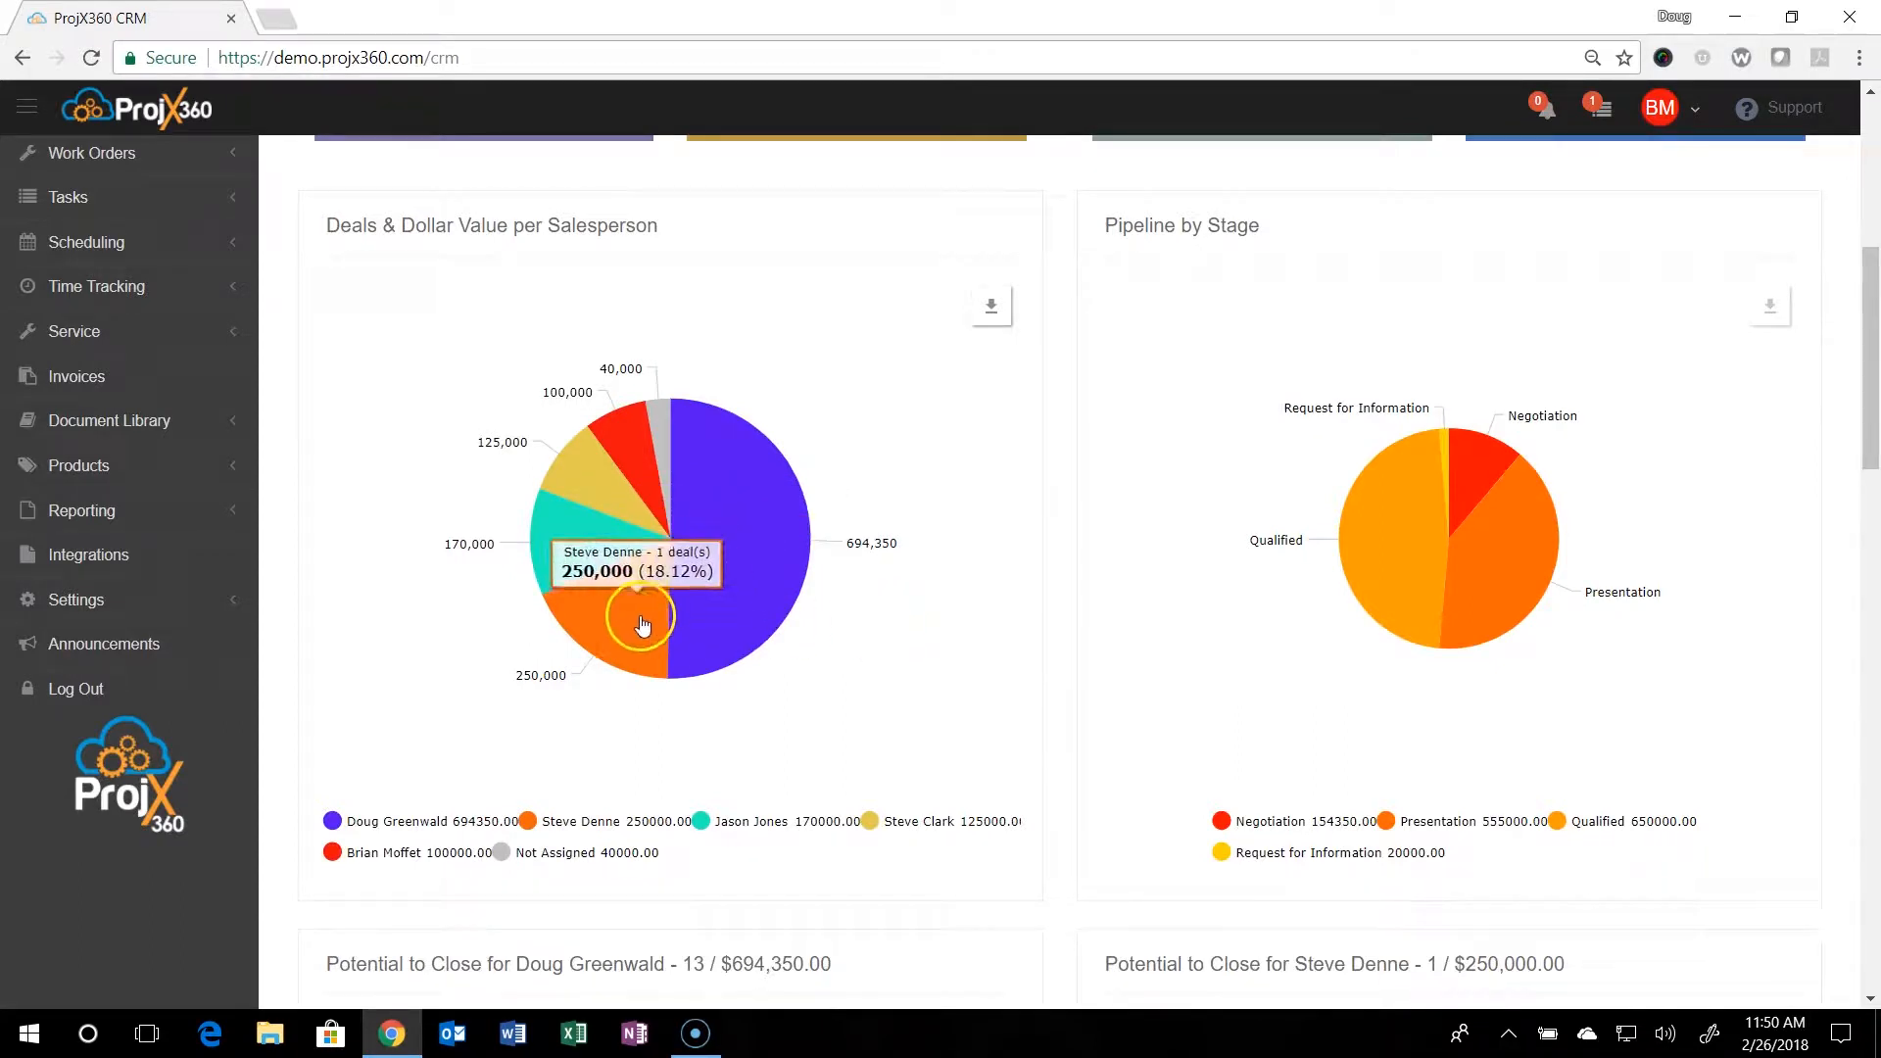
mouse_move(547, 572)
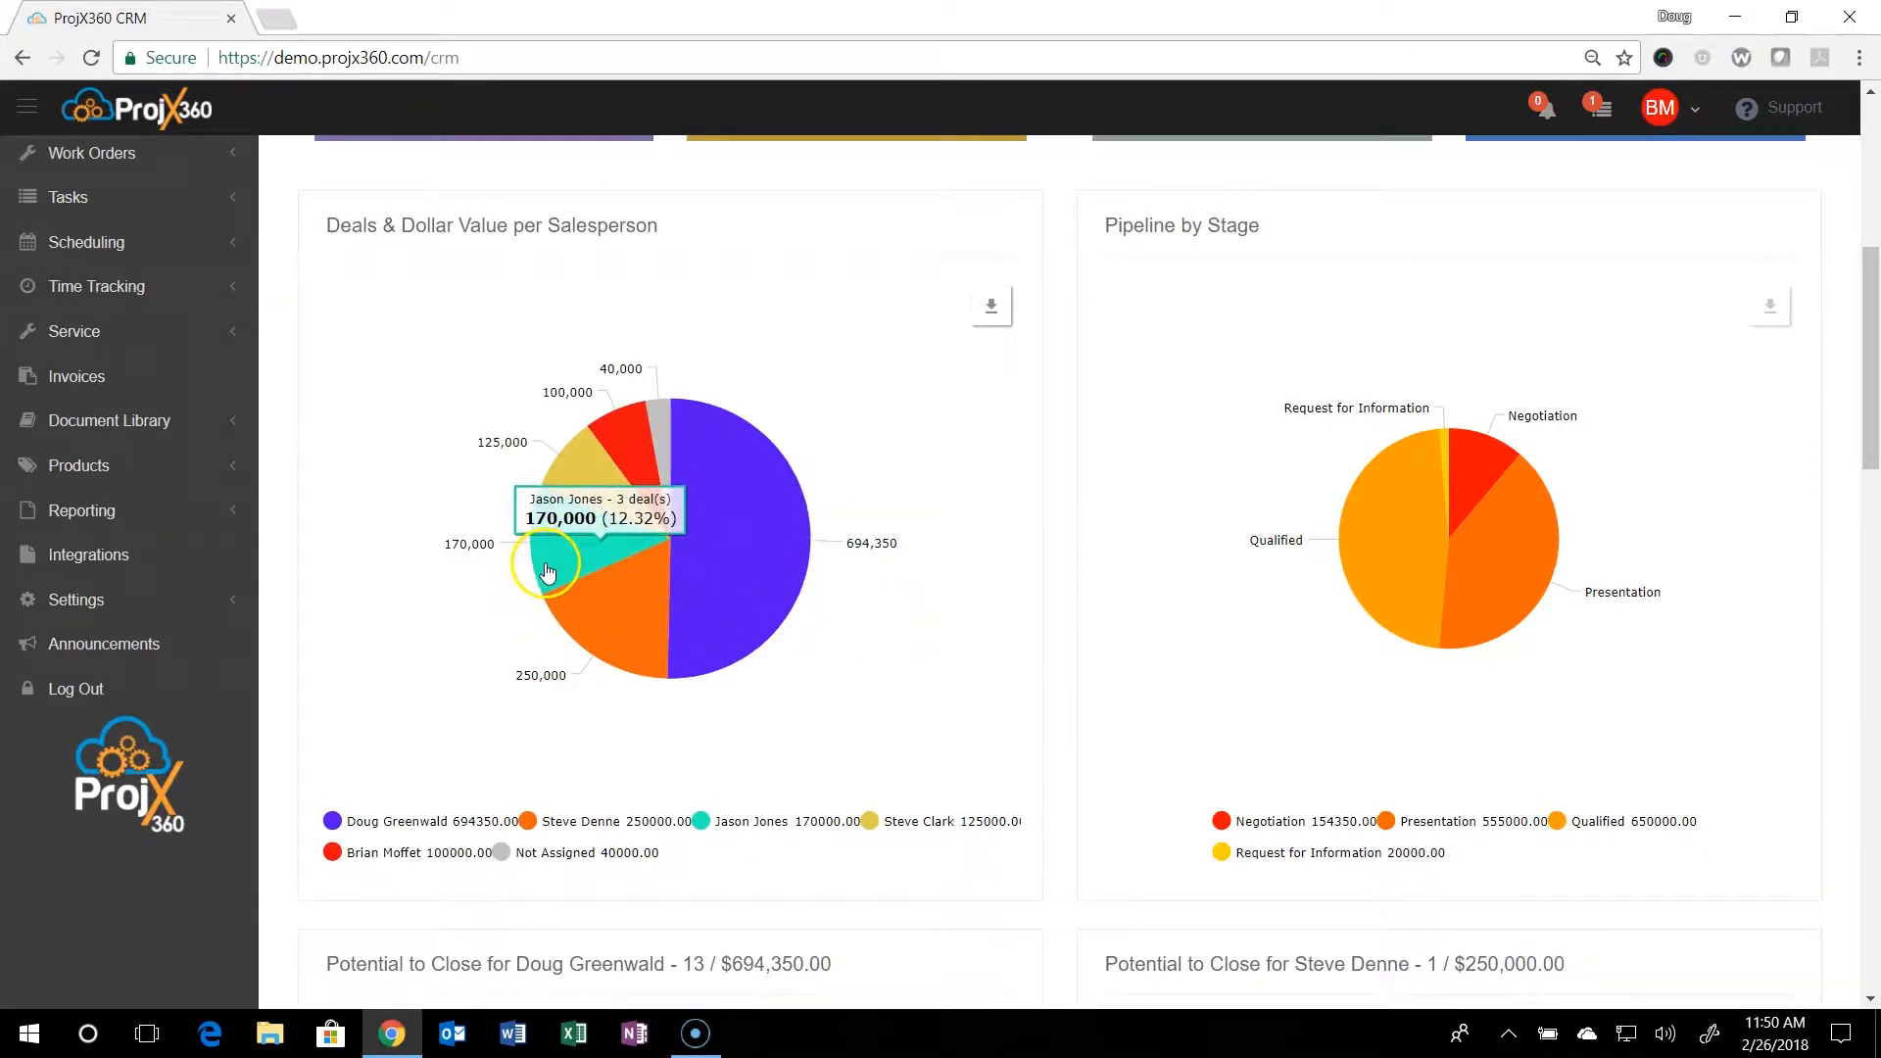
click(706, 602)
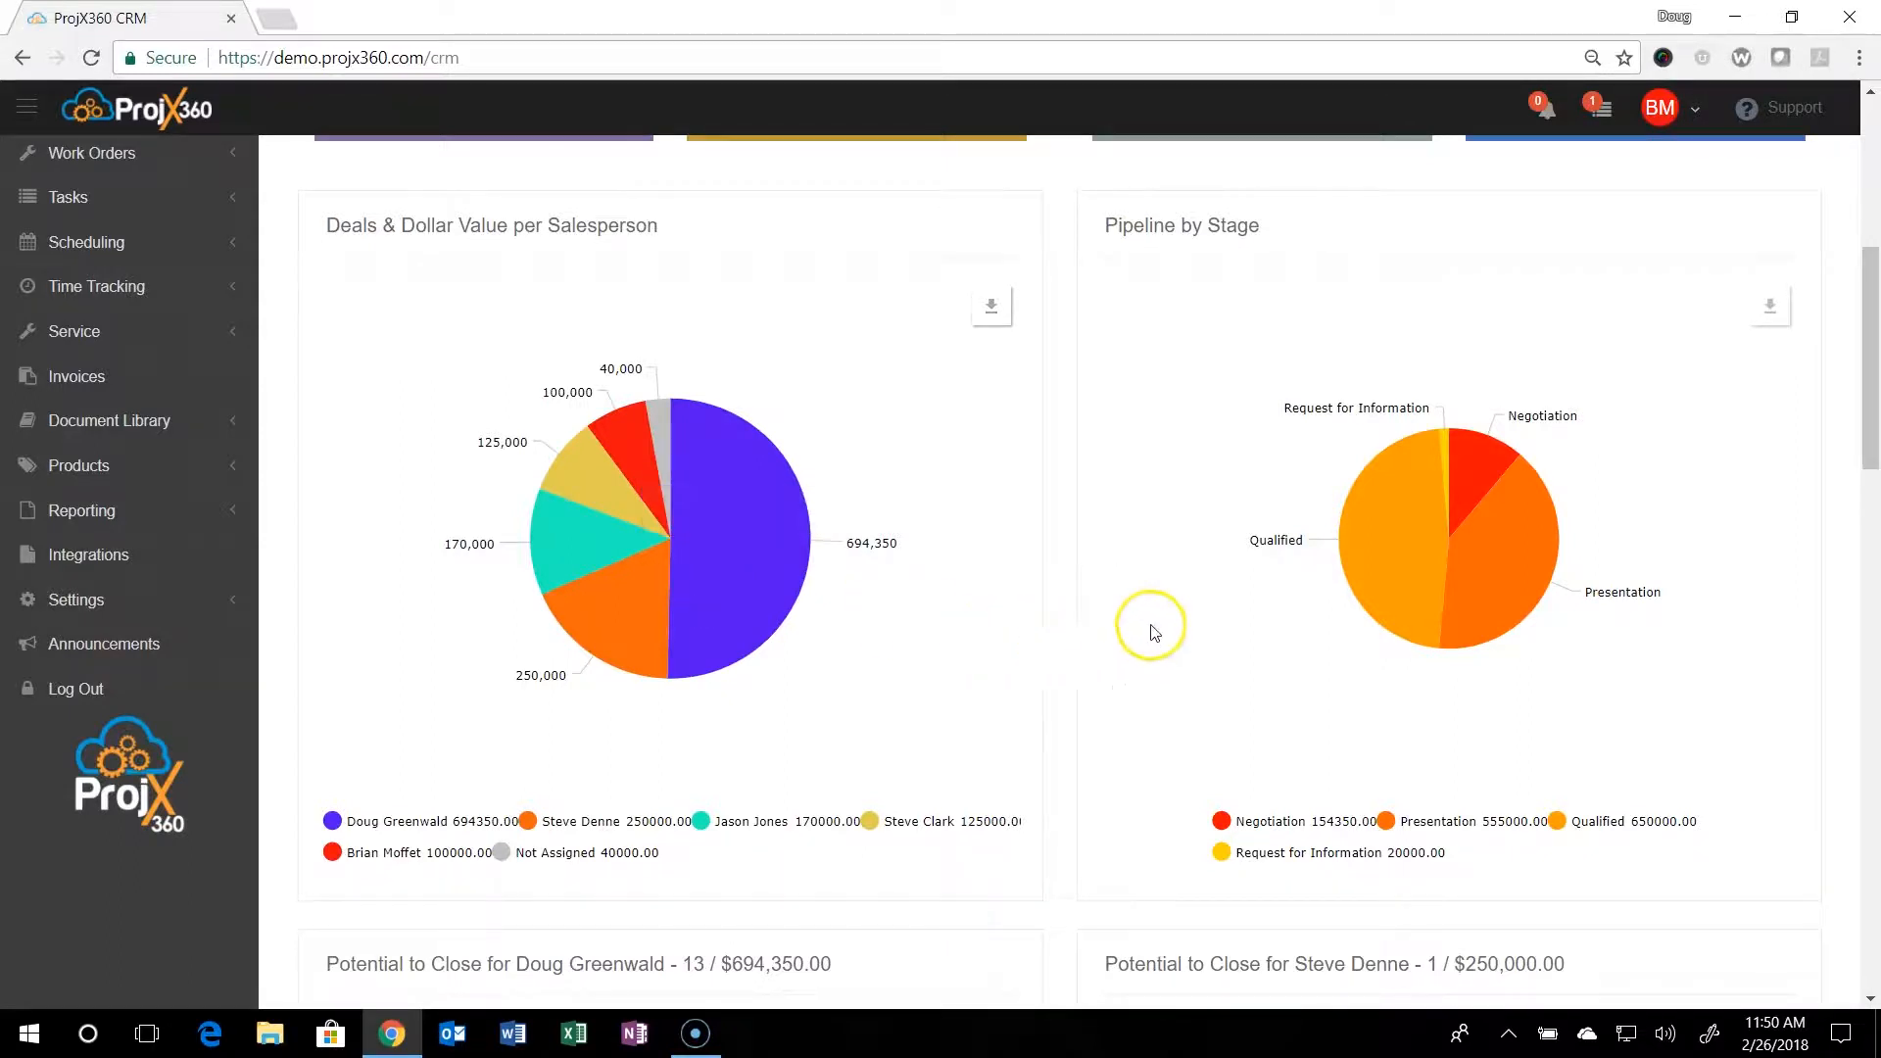
mouse_move(1396, 596)
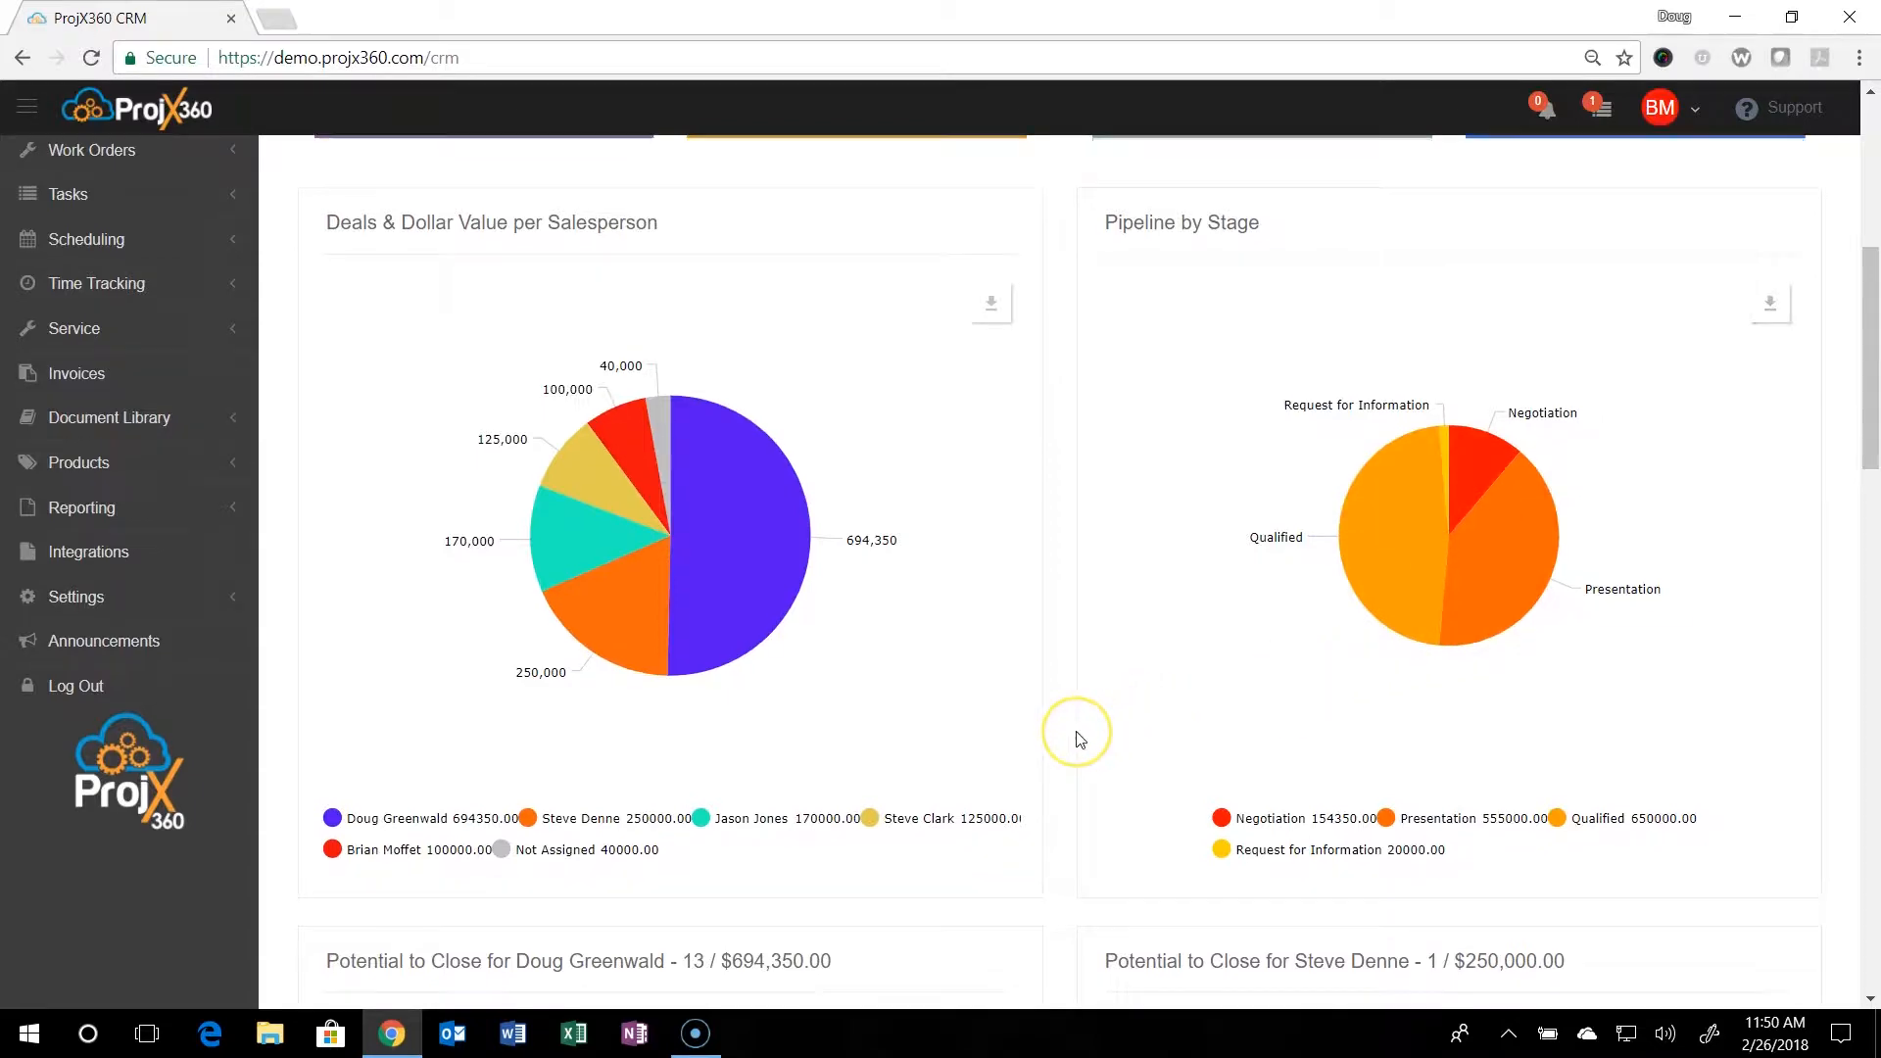
- Examine the deal amounts and closing potential in the dashboard's Potential to Close charts for individual salespeople
scroll(1081, 737, down, 5)
scroll(1081, 737, down, 2)
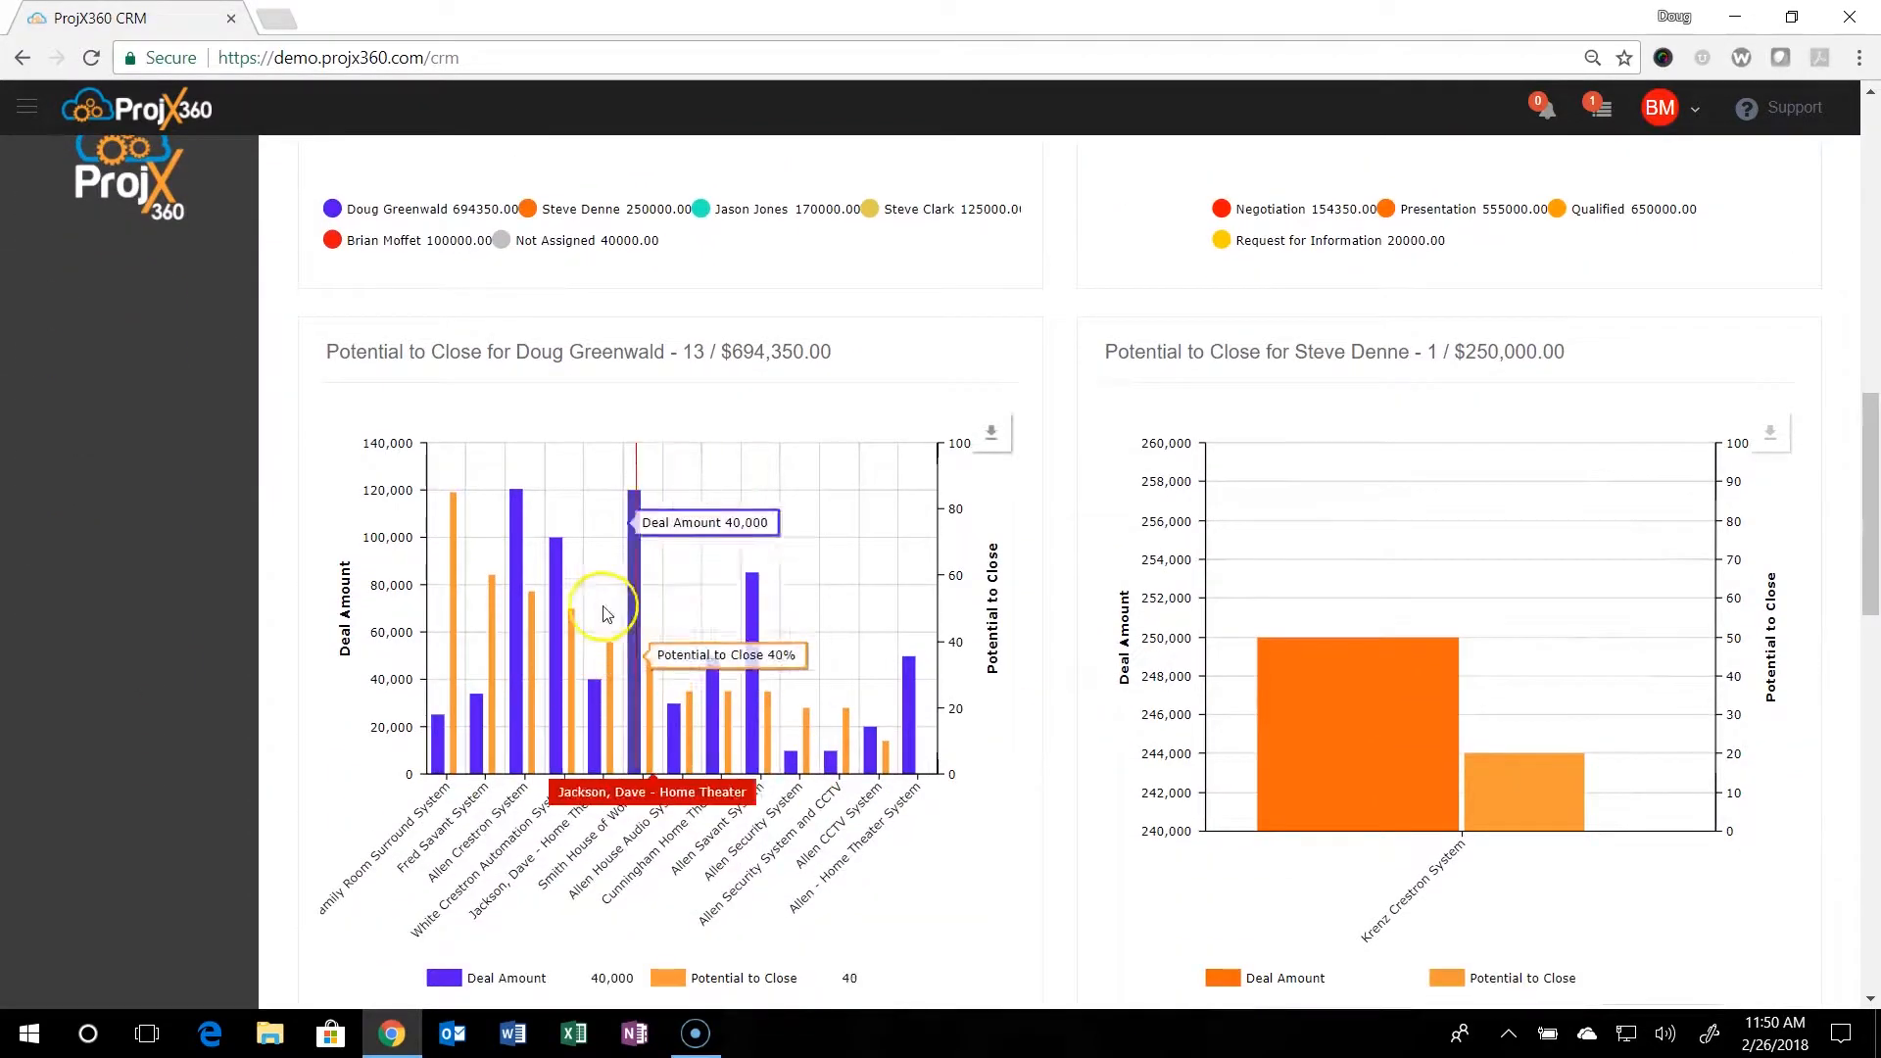
mouse_move(544, 652)
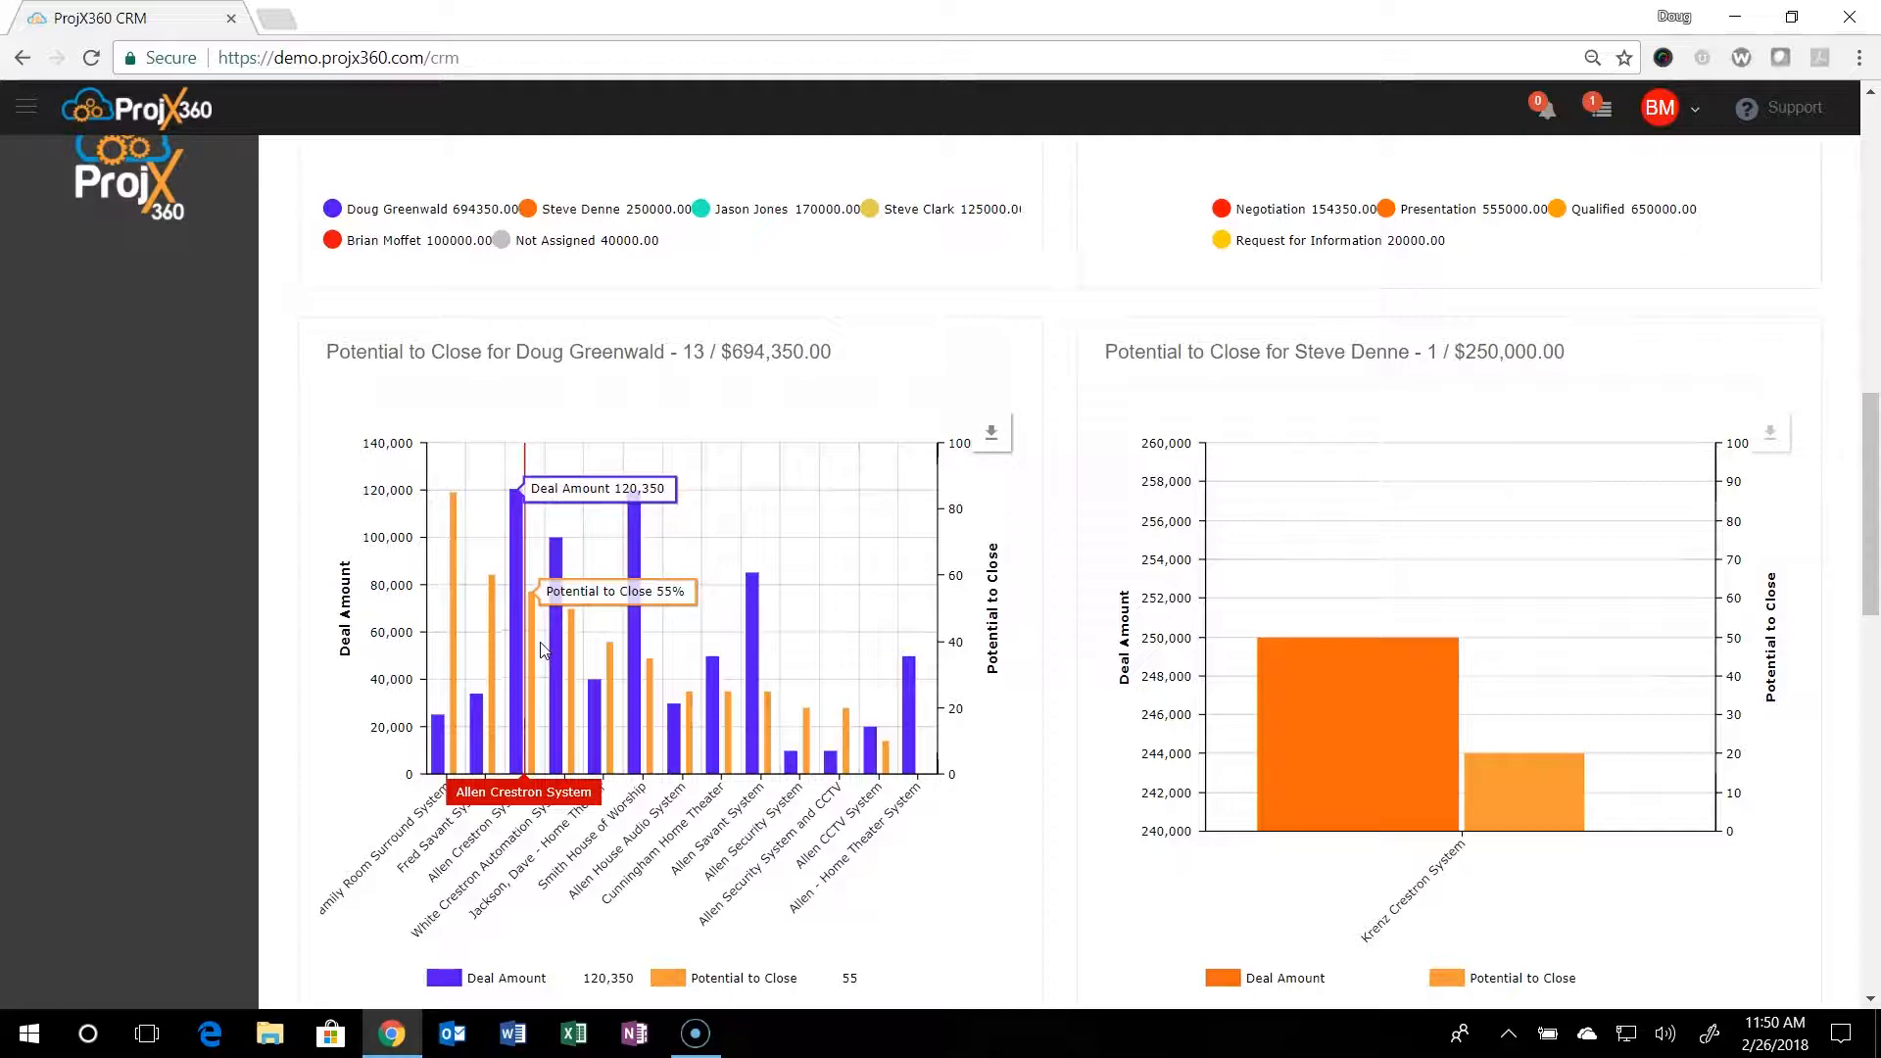
- Open the CRM People list
scroll(545, 642, up, 5)
scroll(544, 639, up, 7)
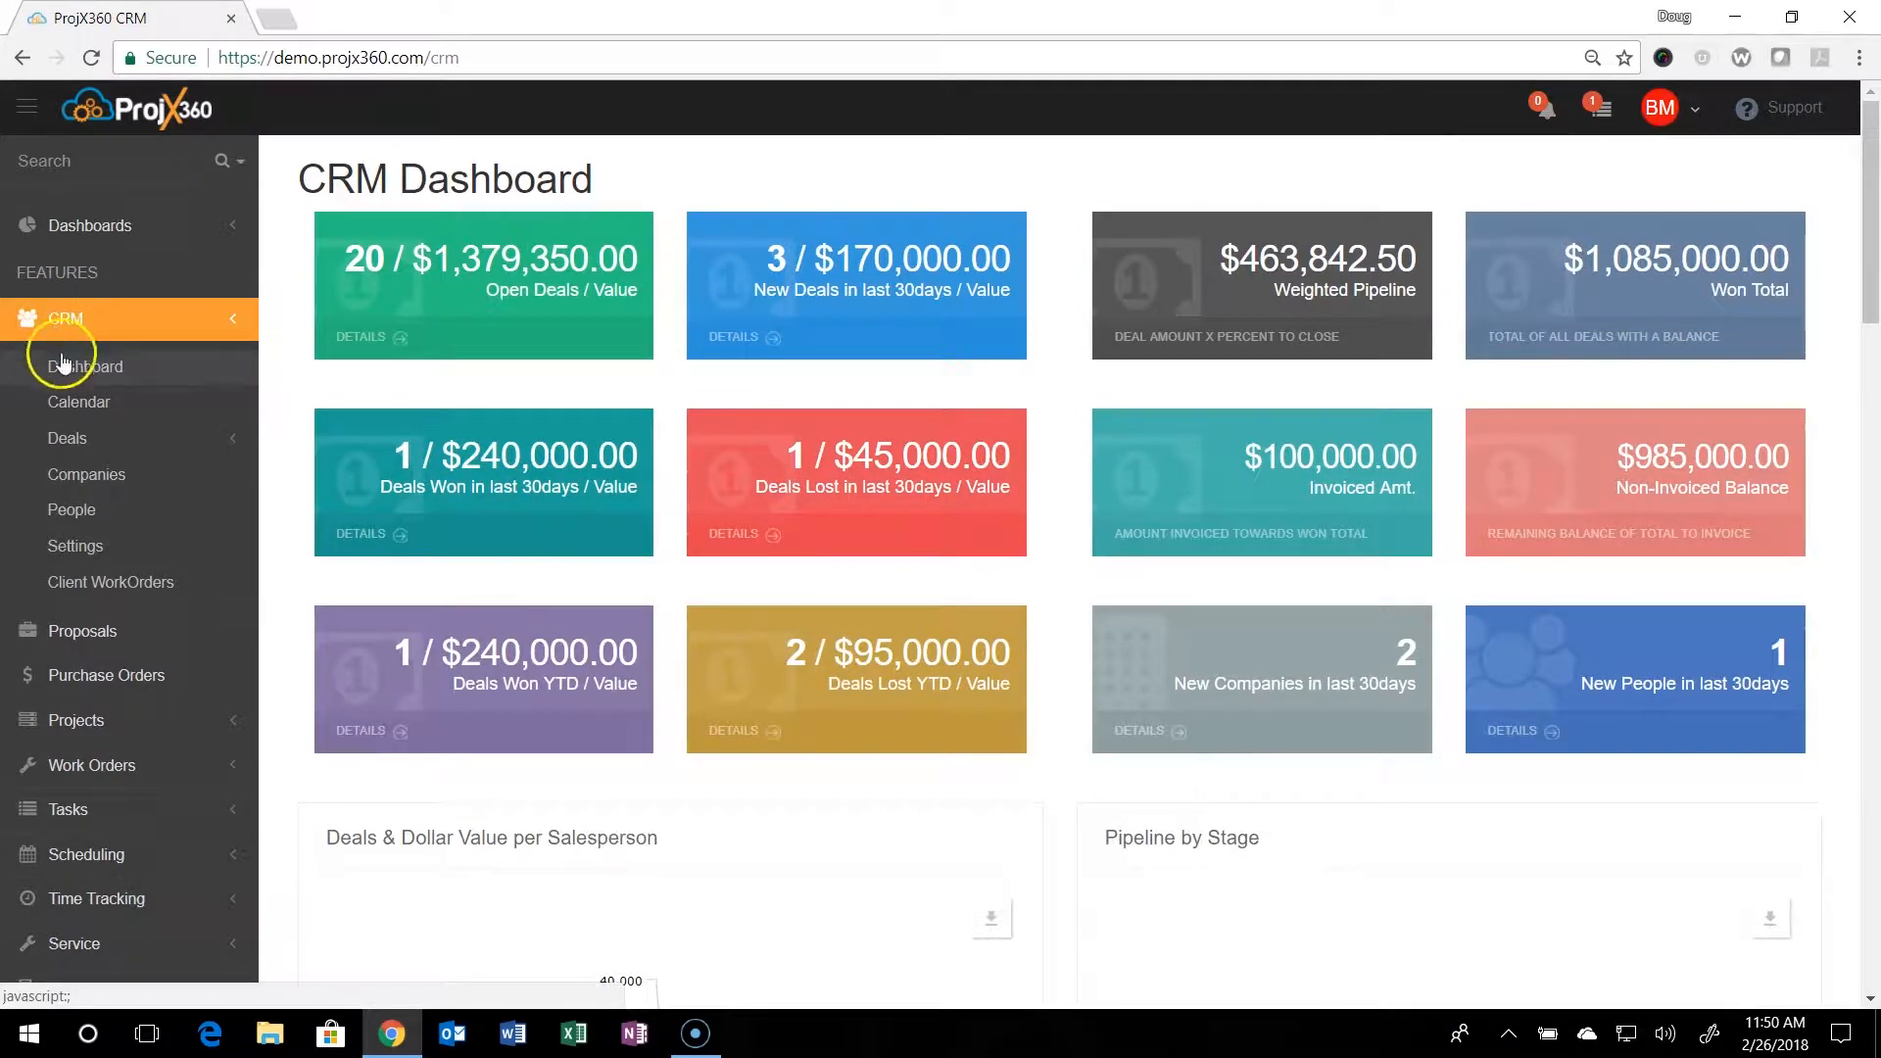
click(85, 510)
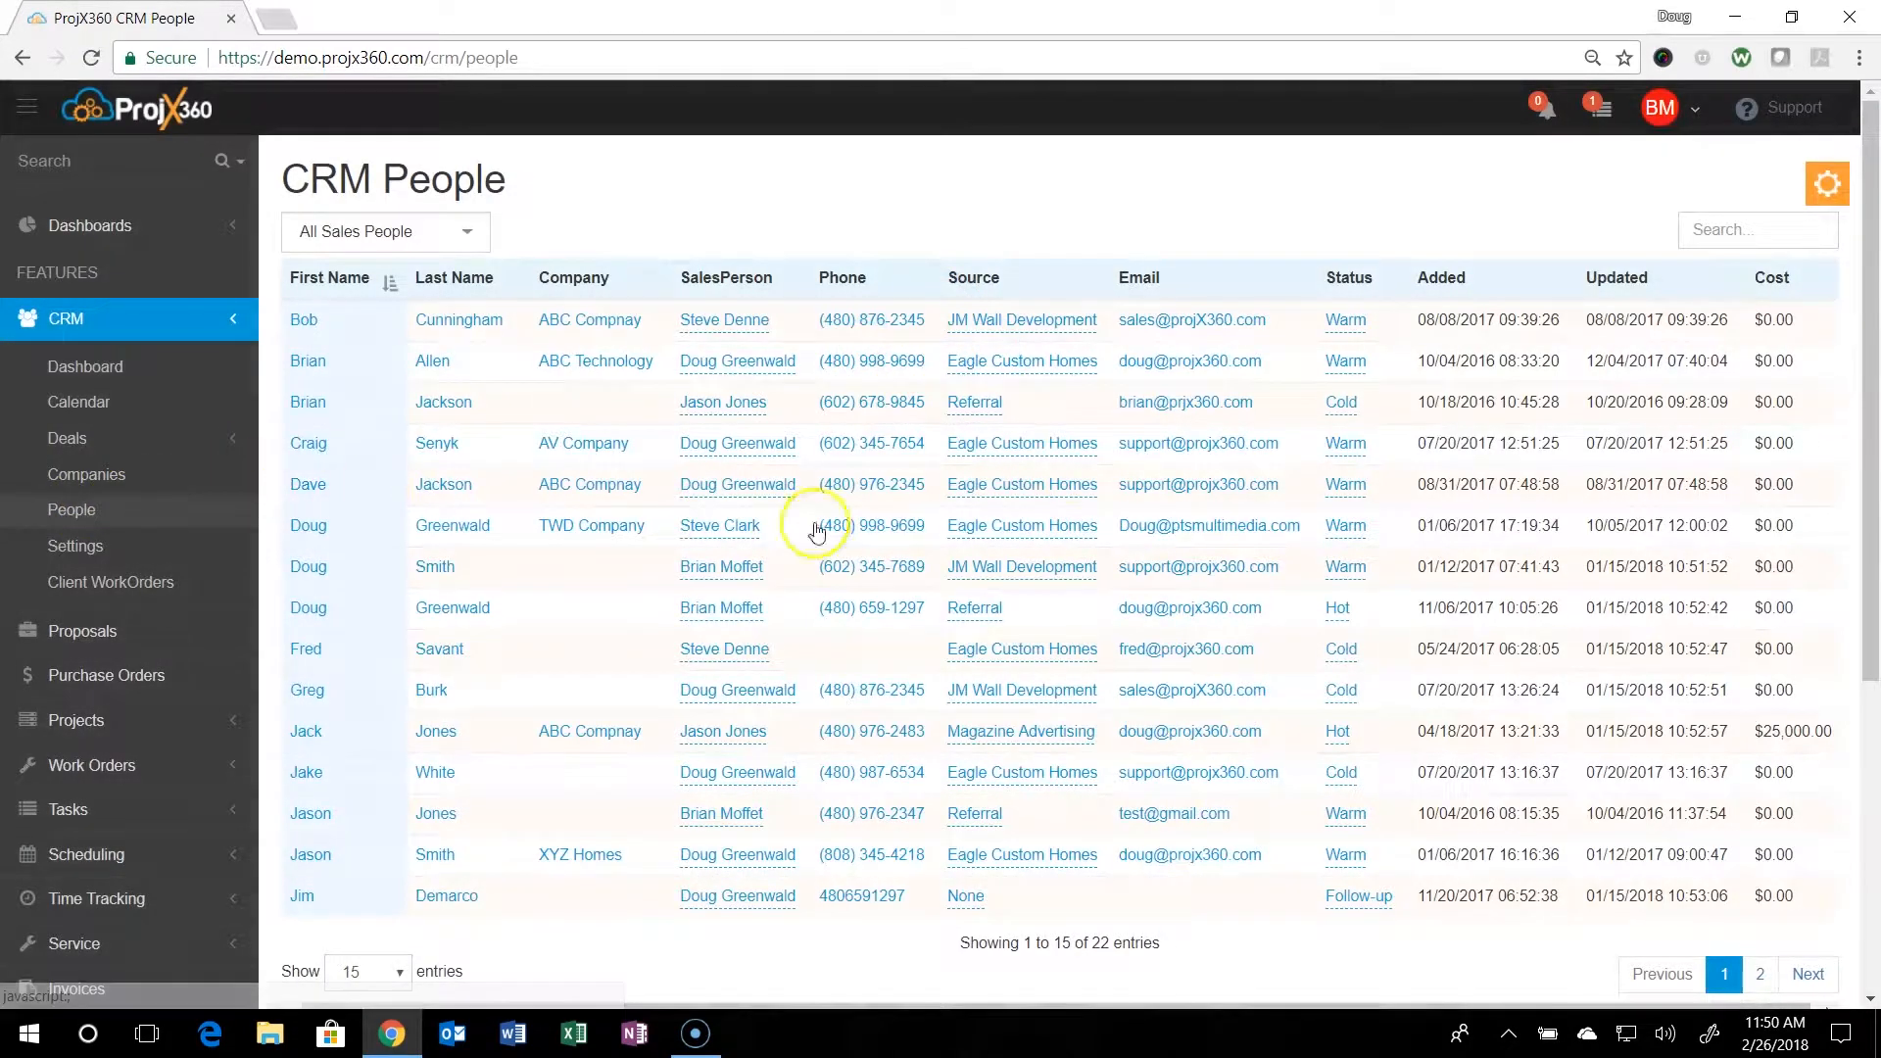
- Open the Add Person form, view the Add New Company form for the associated company, and close the company form unsaved
click(1828, 187)
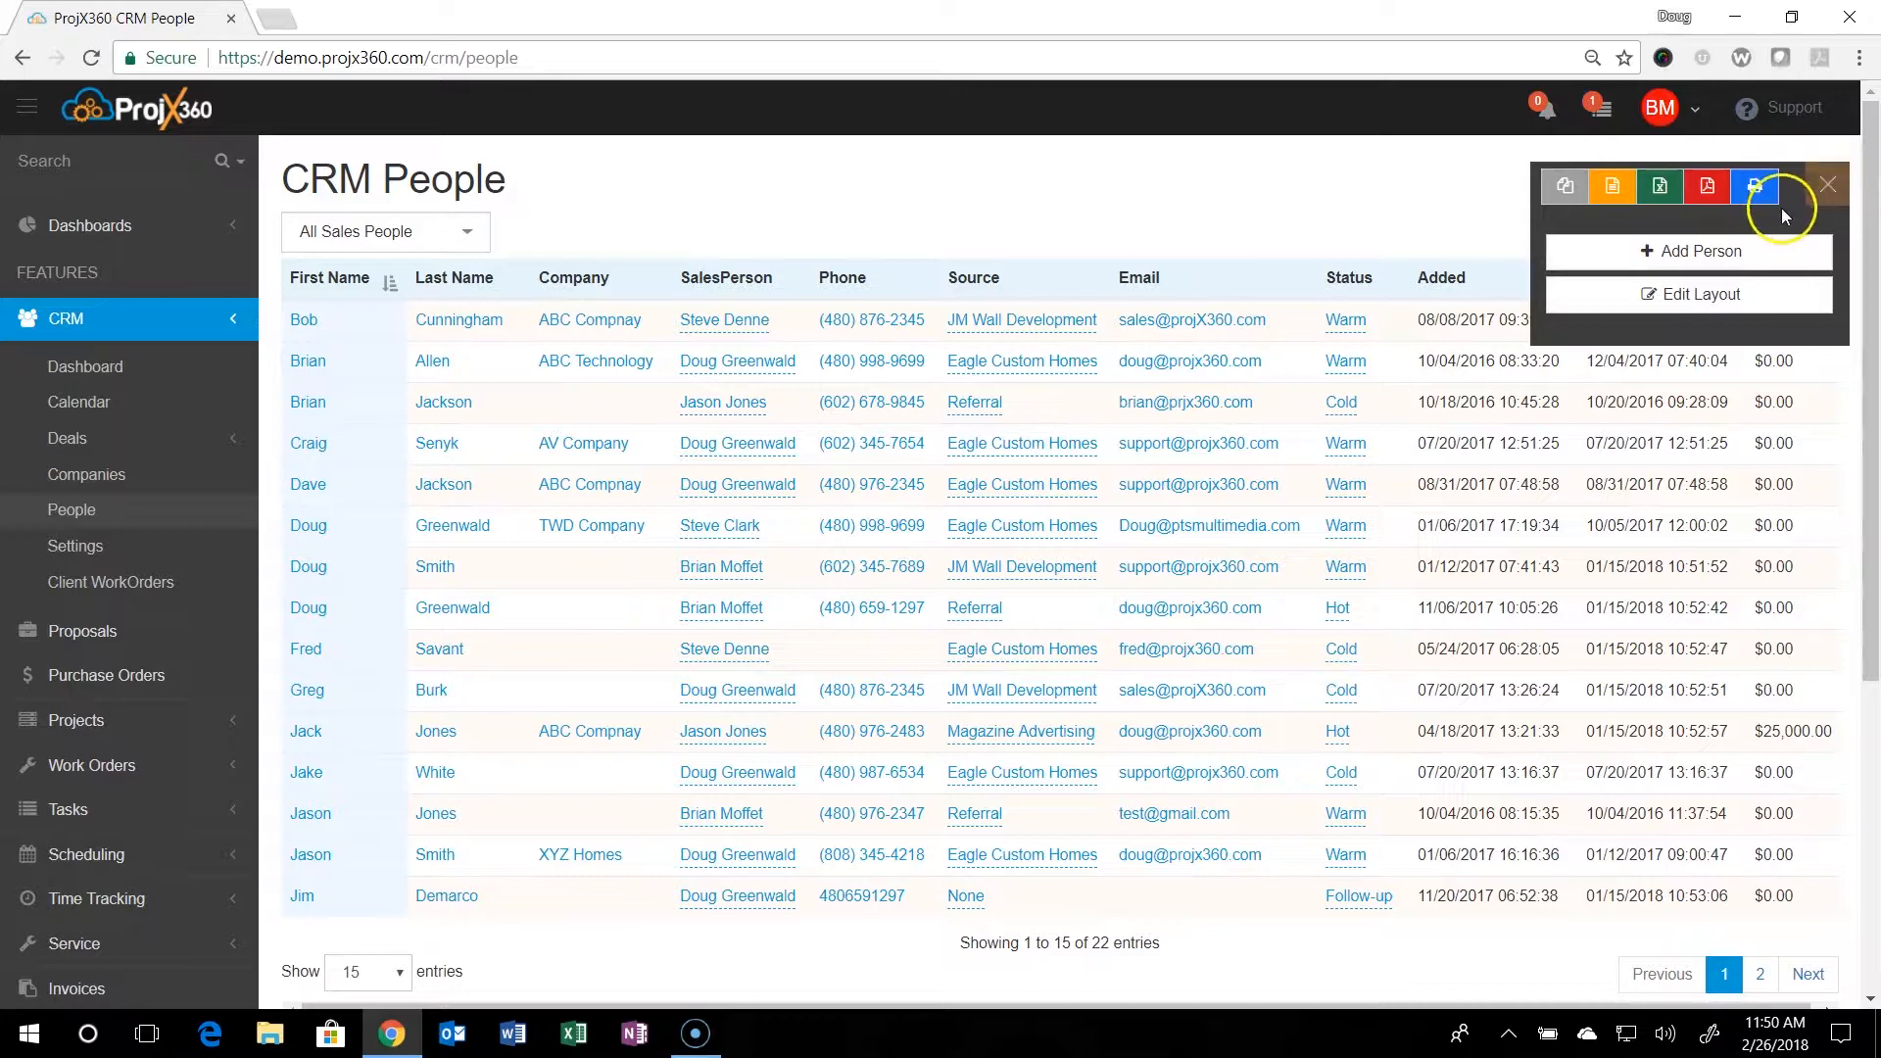
click(1692, 267)
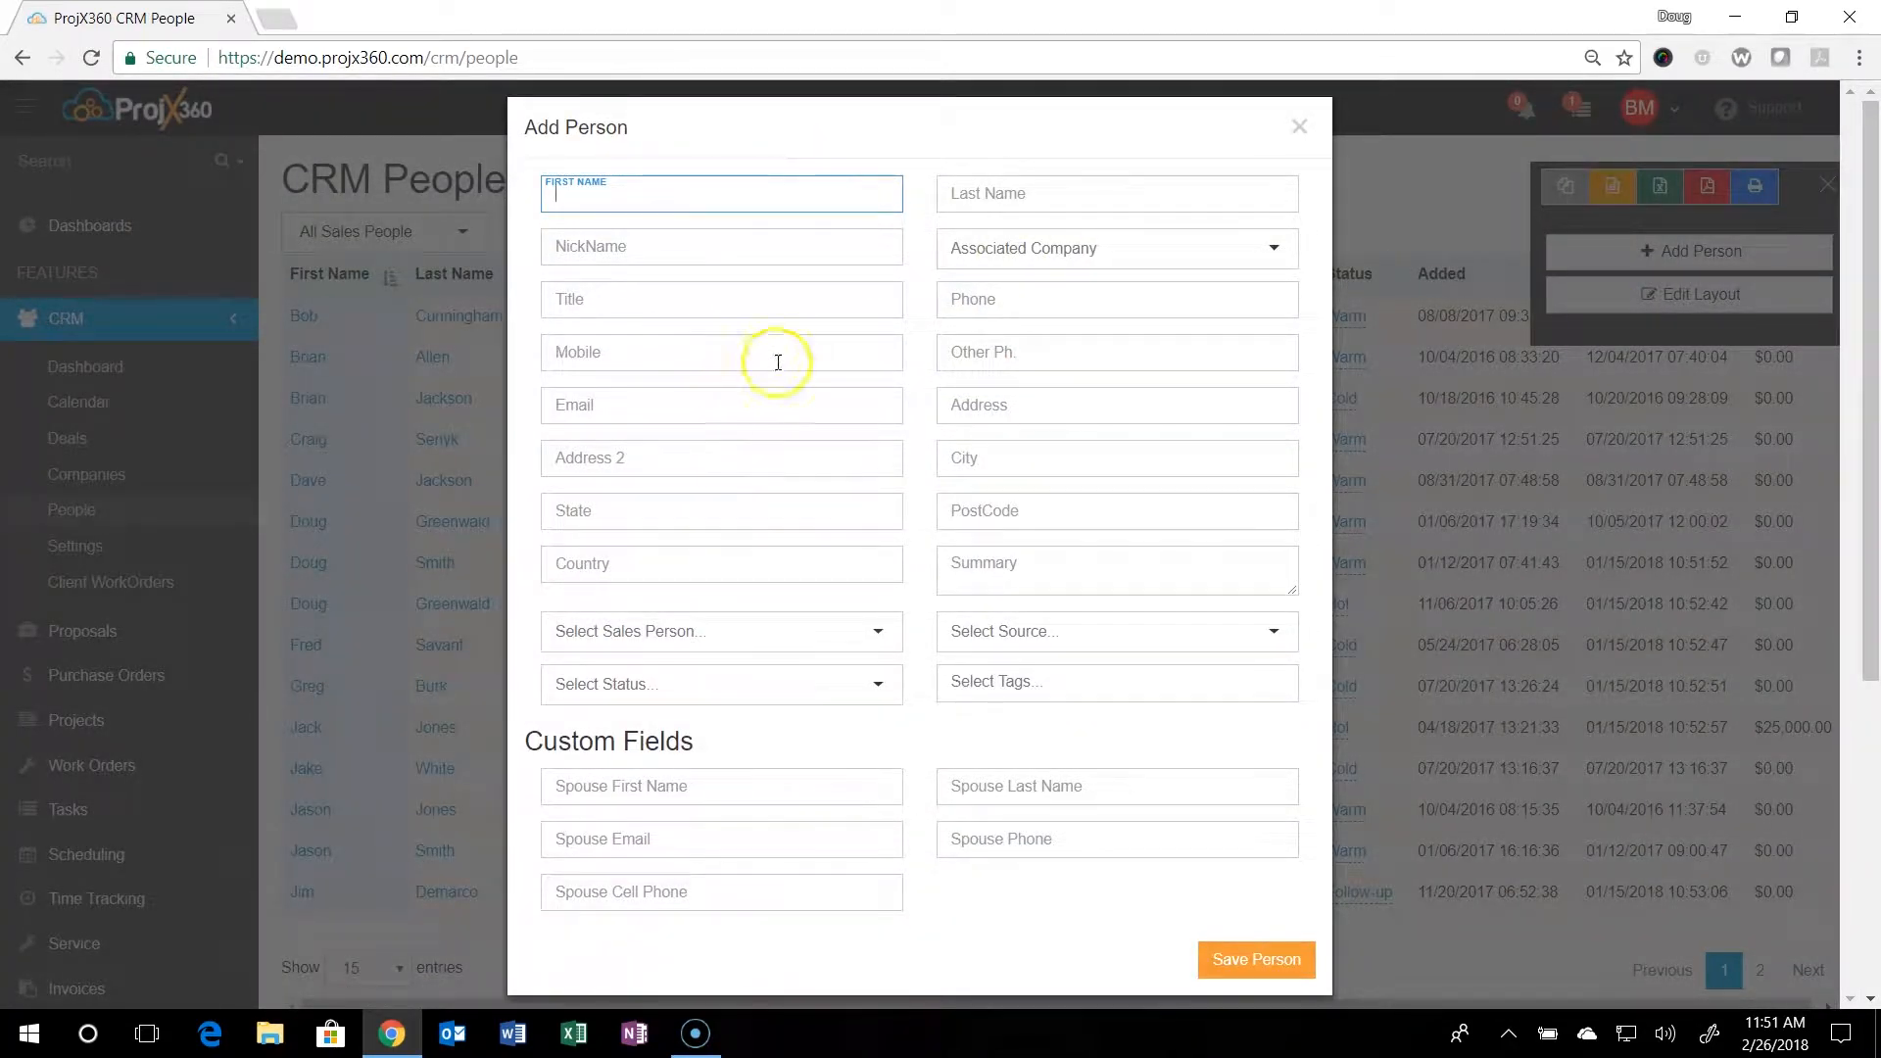
click(1144, 259)
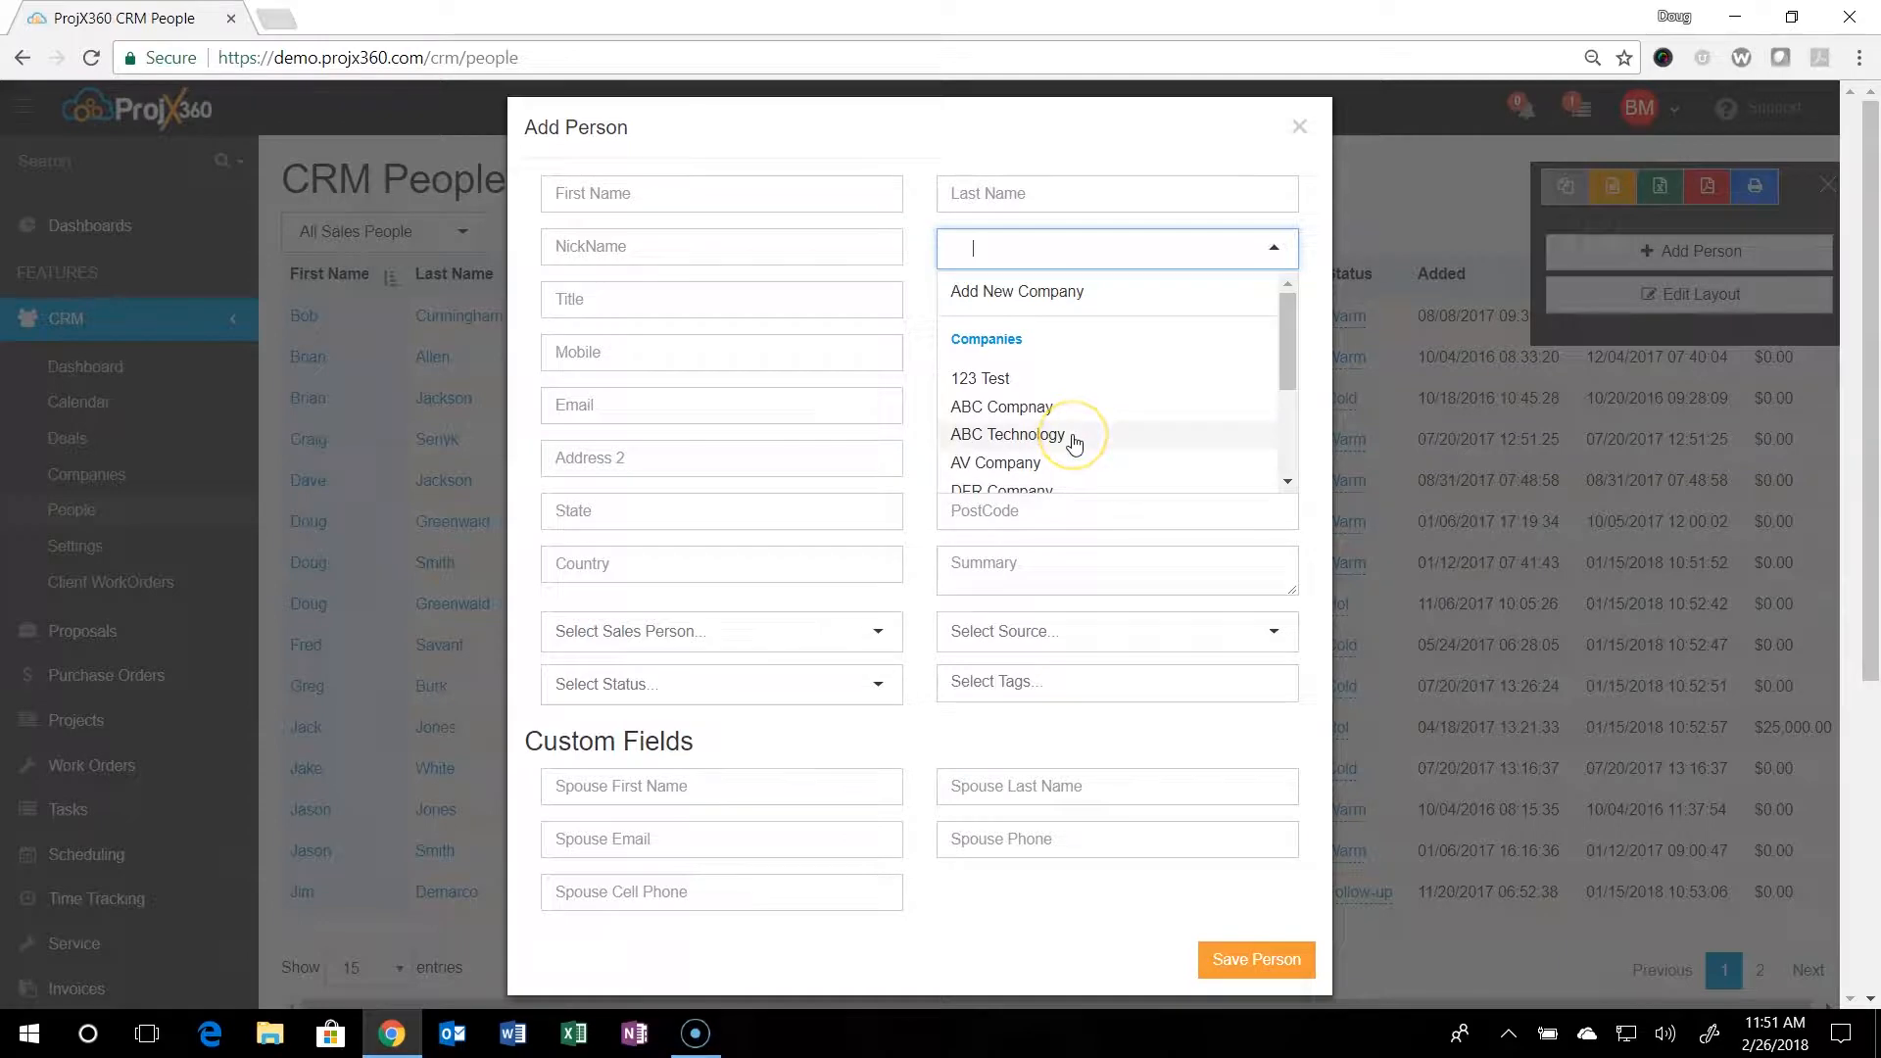
click(1020, 294)
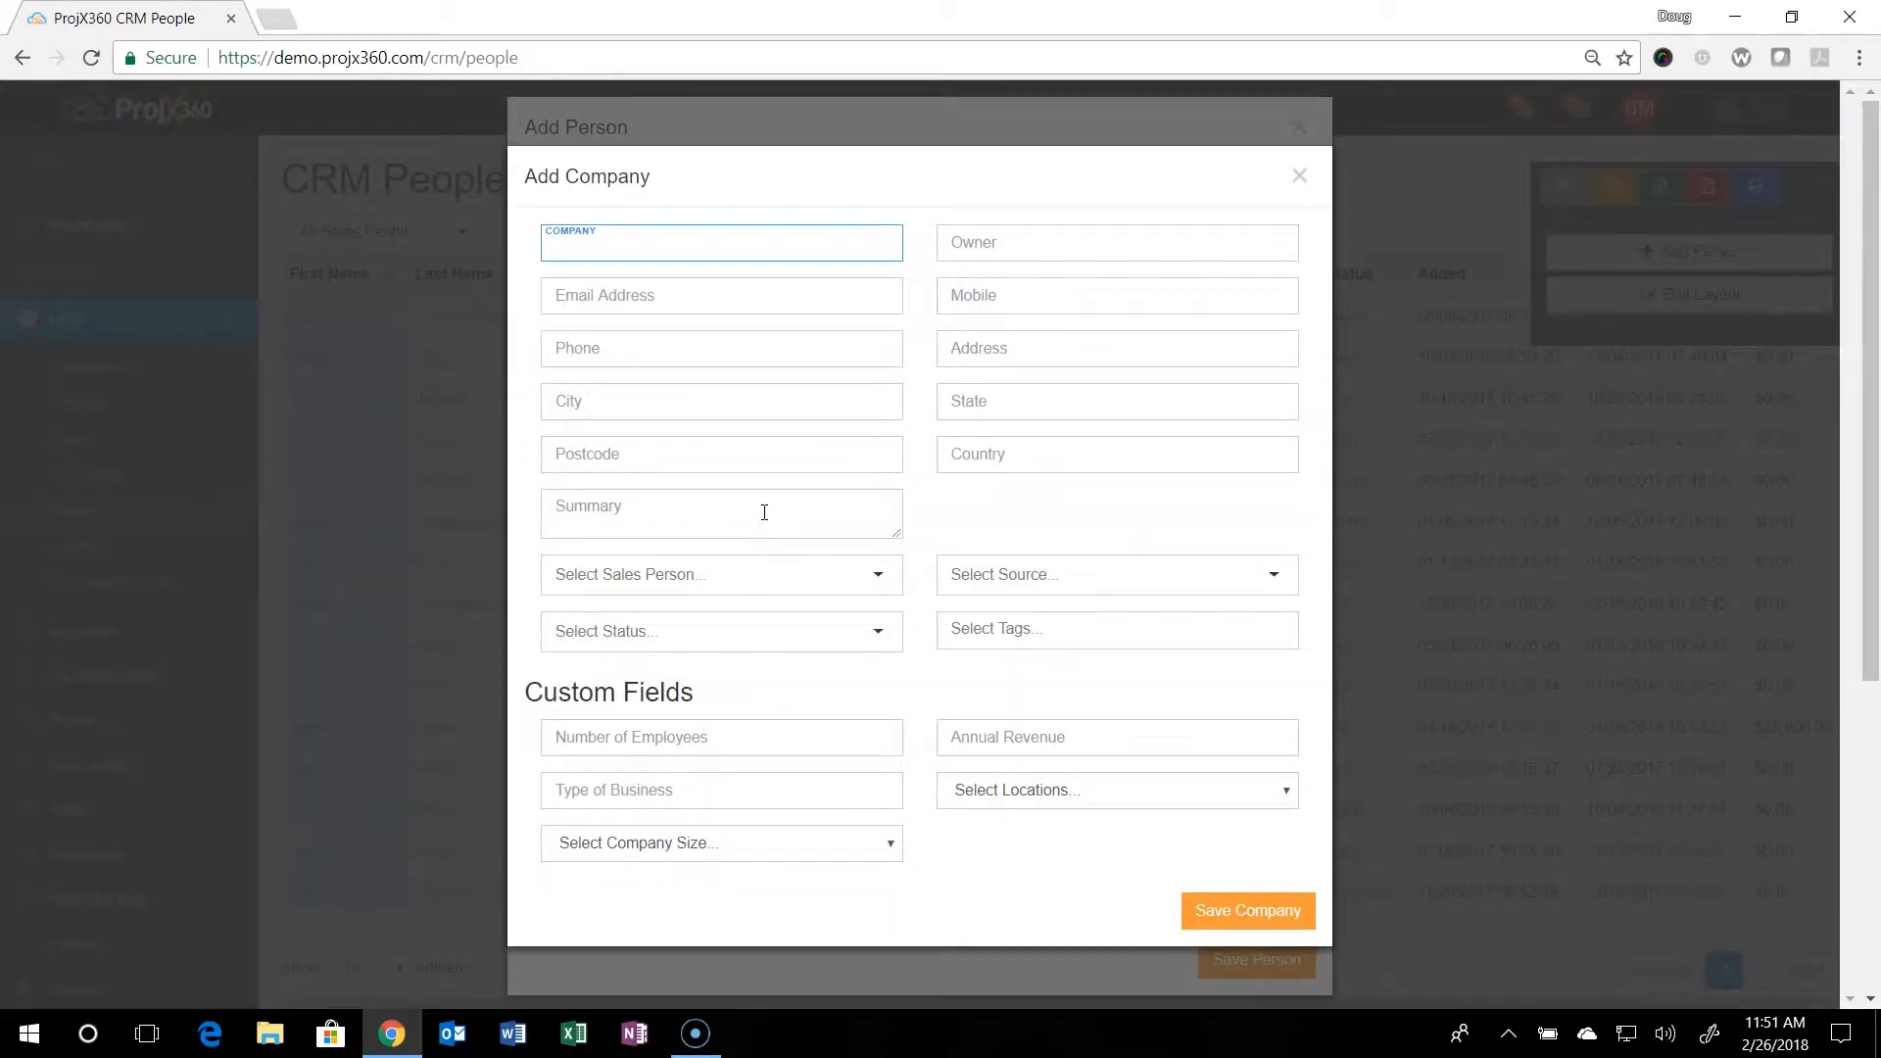
click(1298, 176)
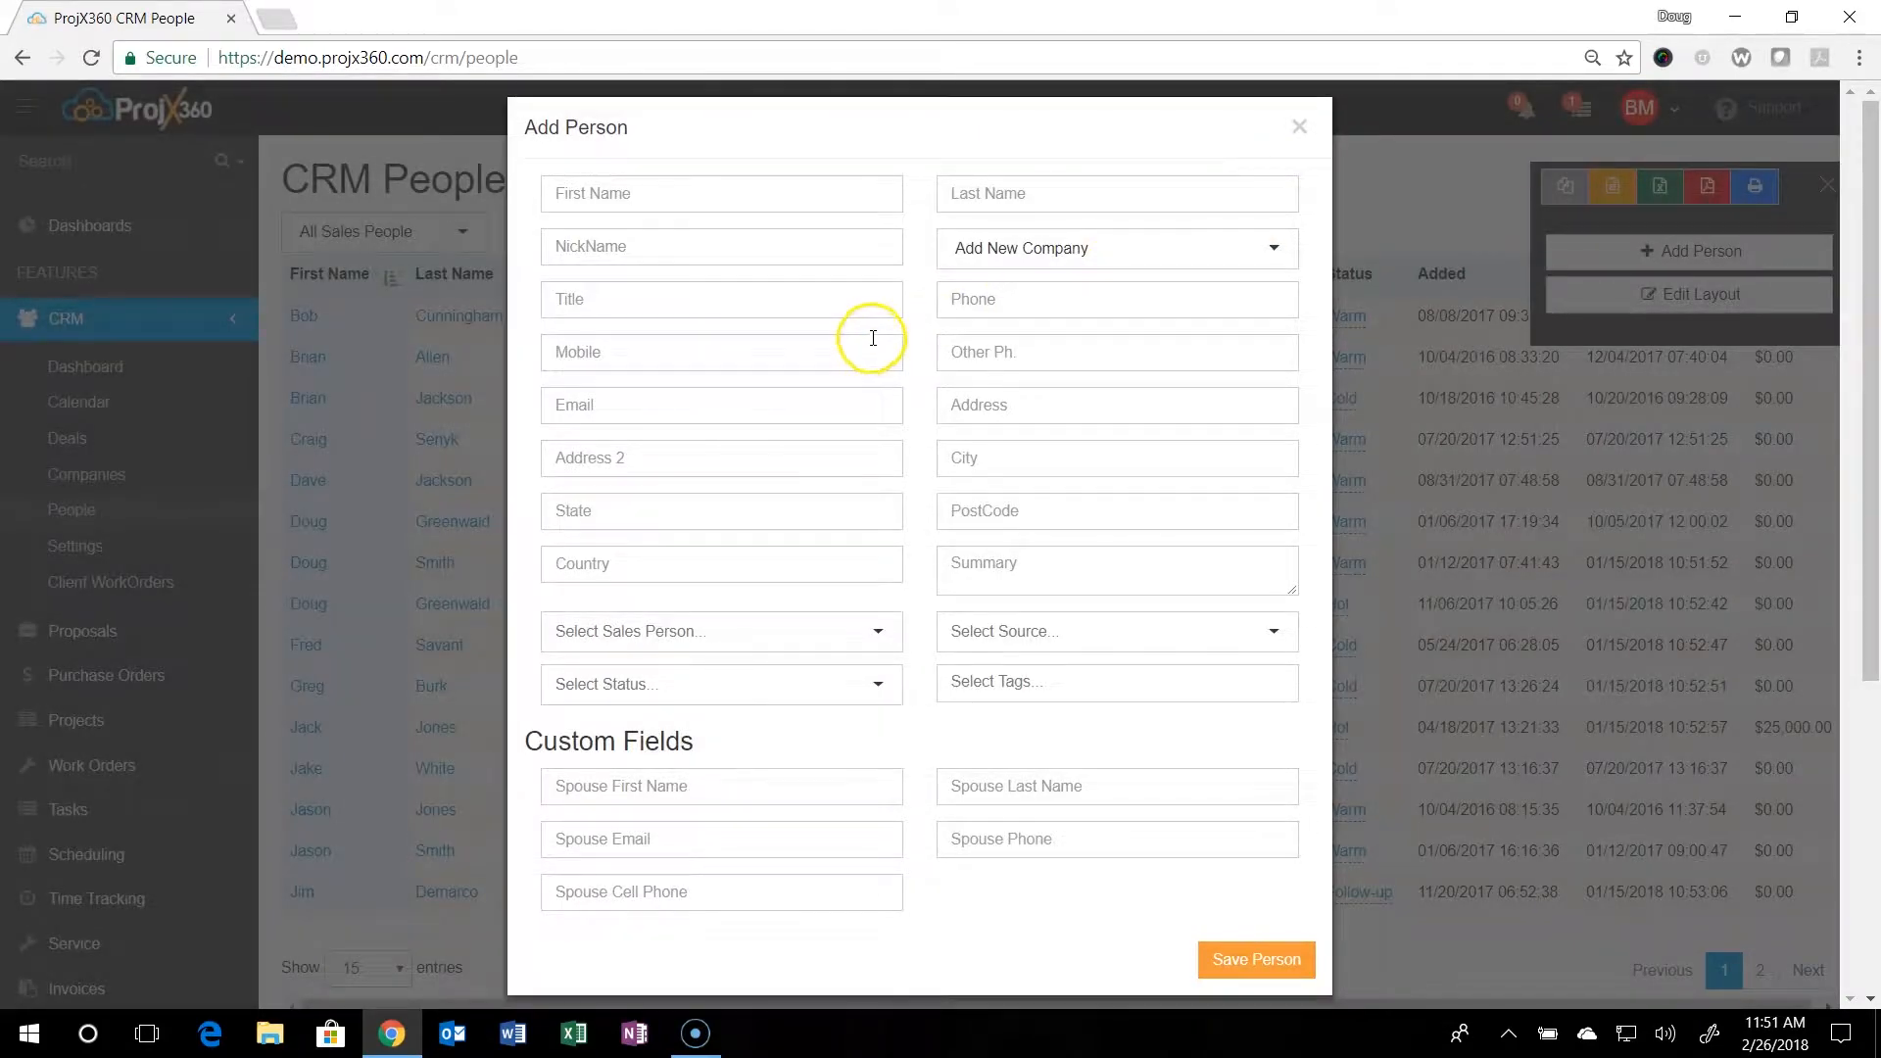
- Review the sales person, source, status and tag choices for a new person, and close the form without saving
click(746, 632)
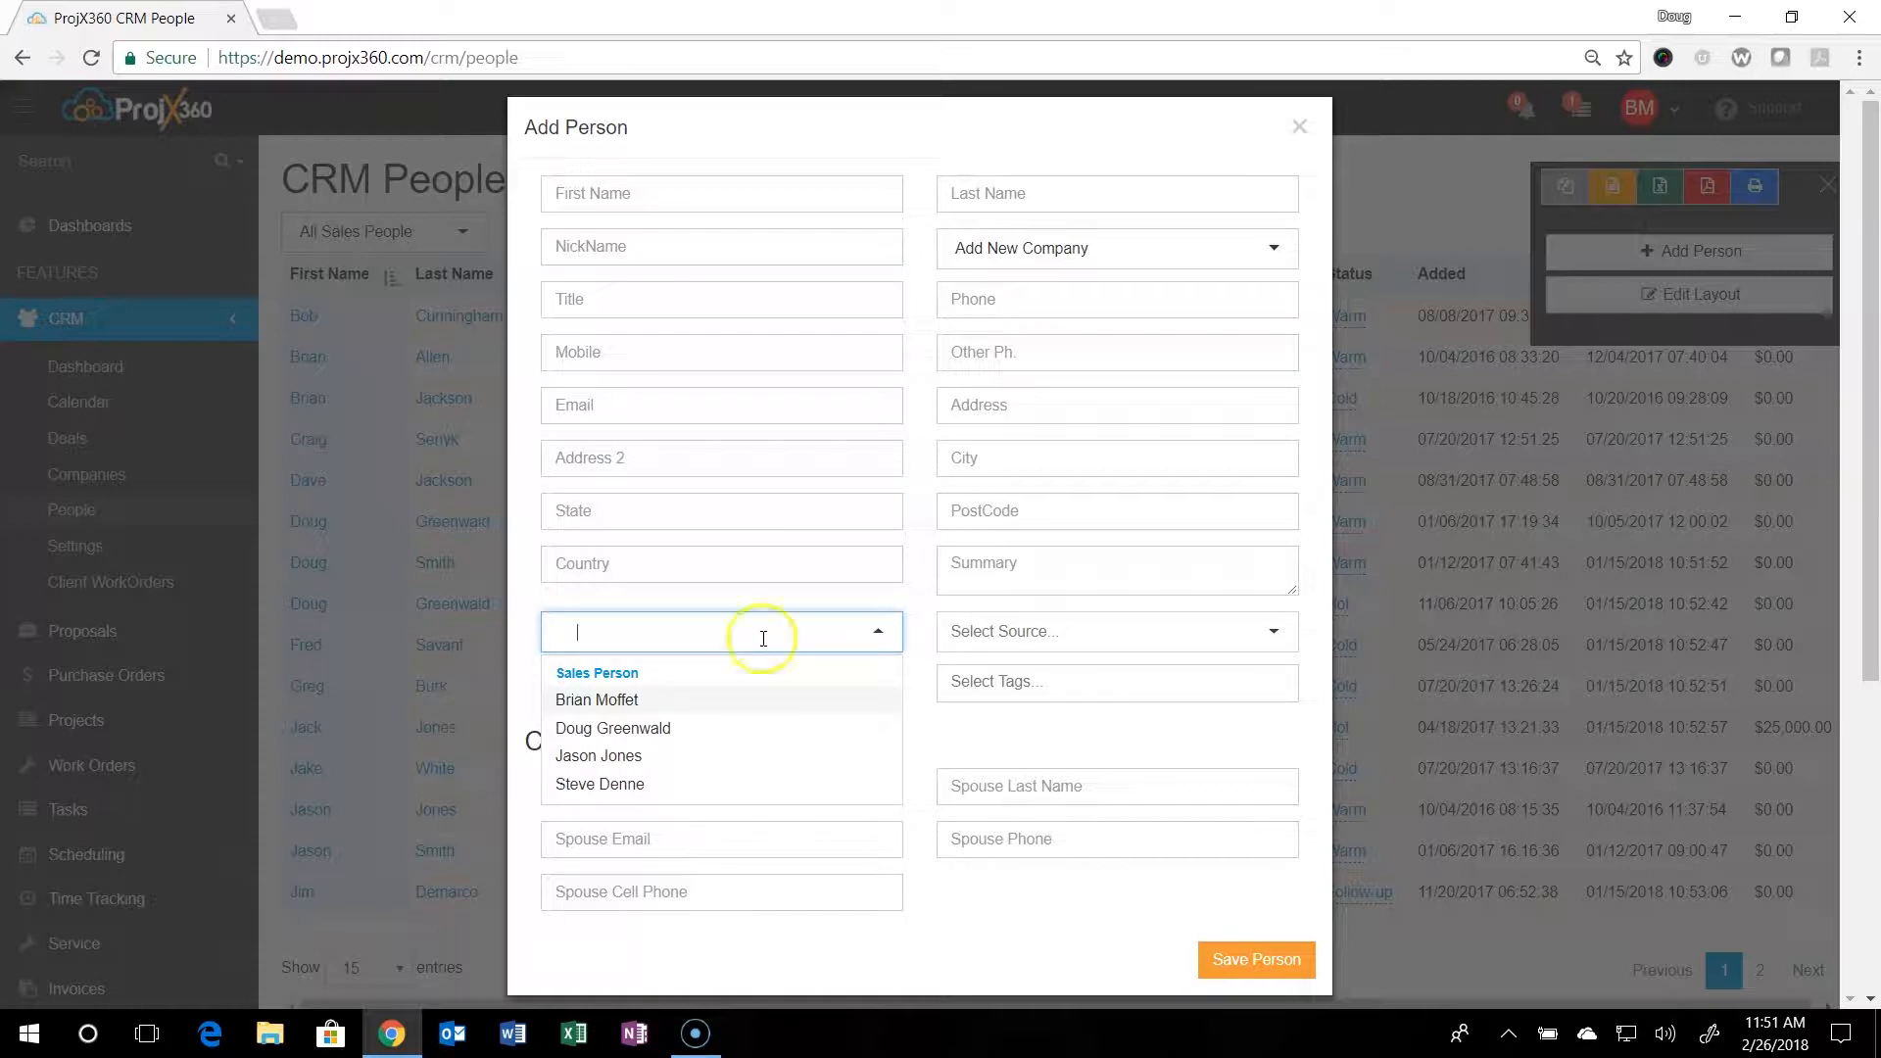
click(1067, 635)
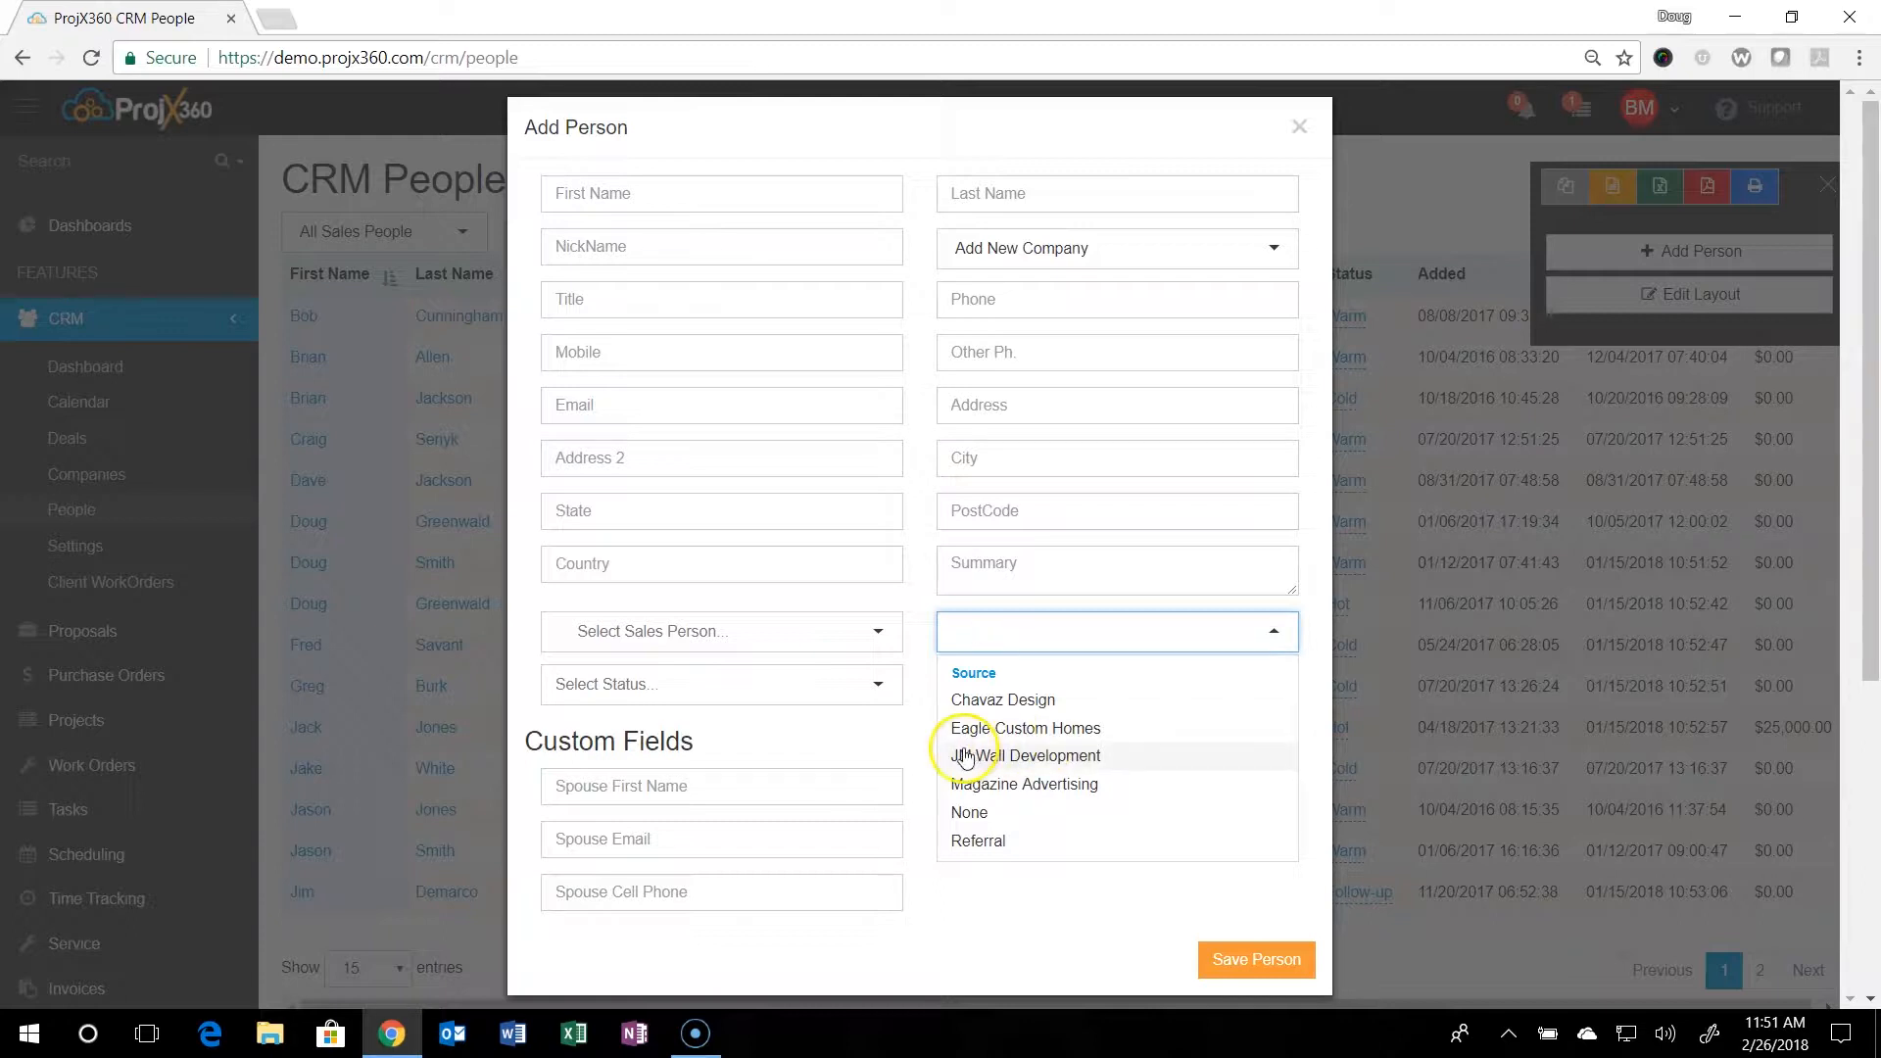
click(712, 688)
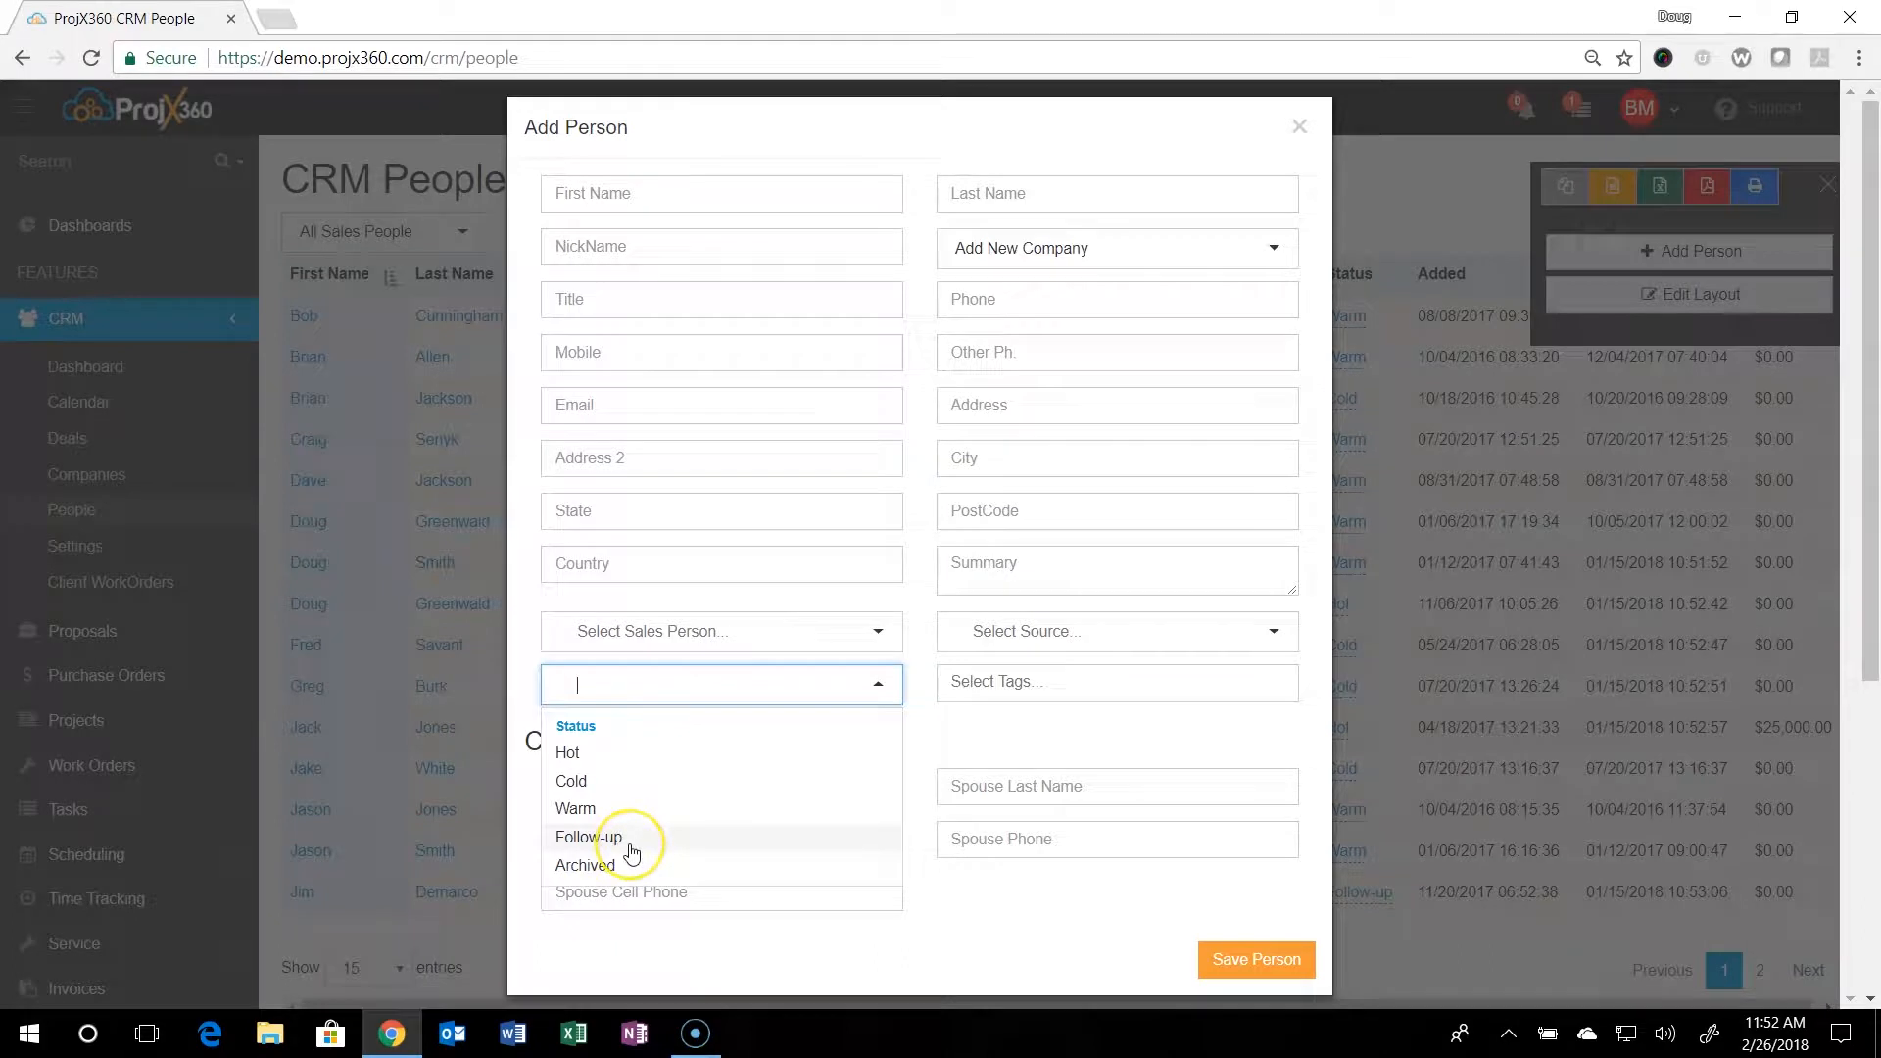
click(1118, 685)
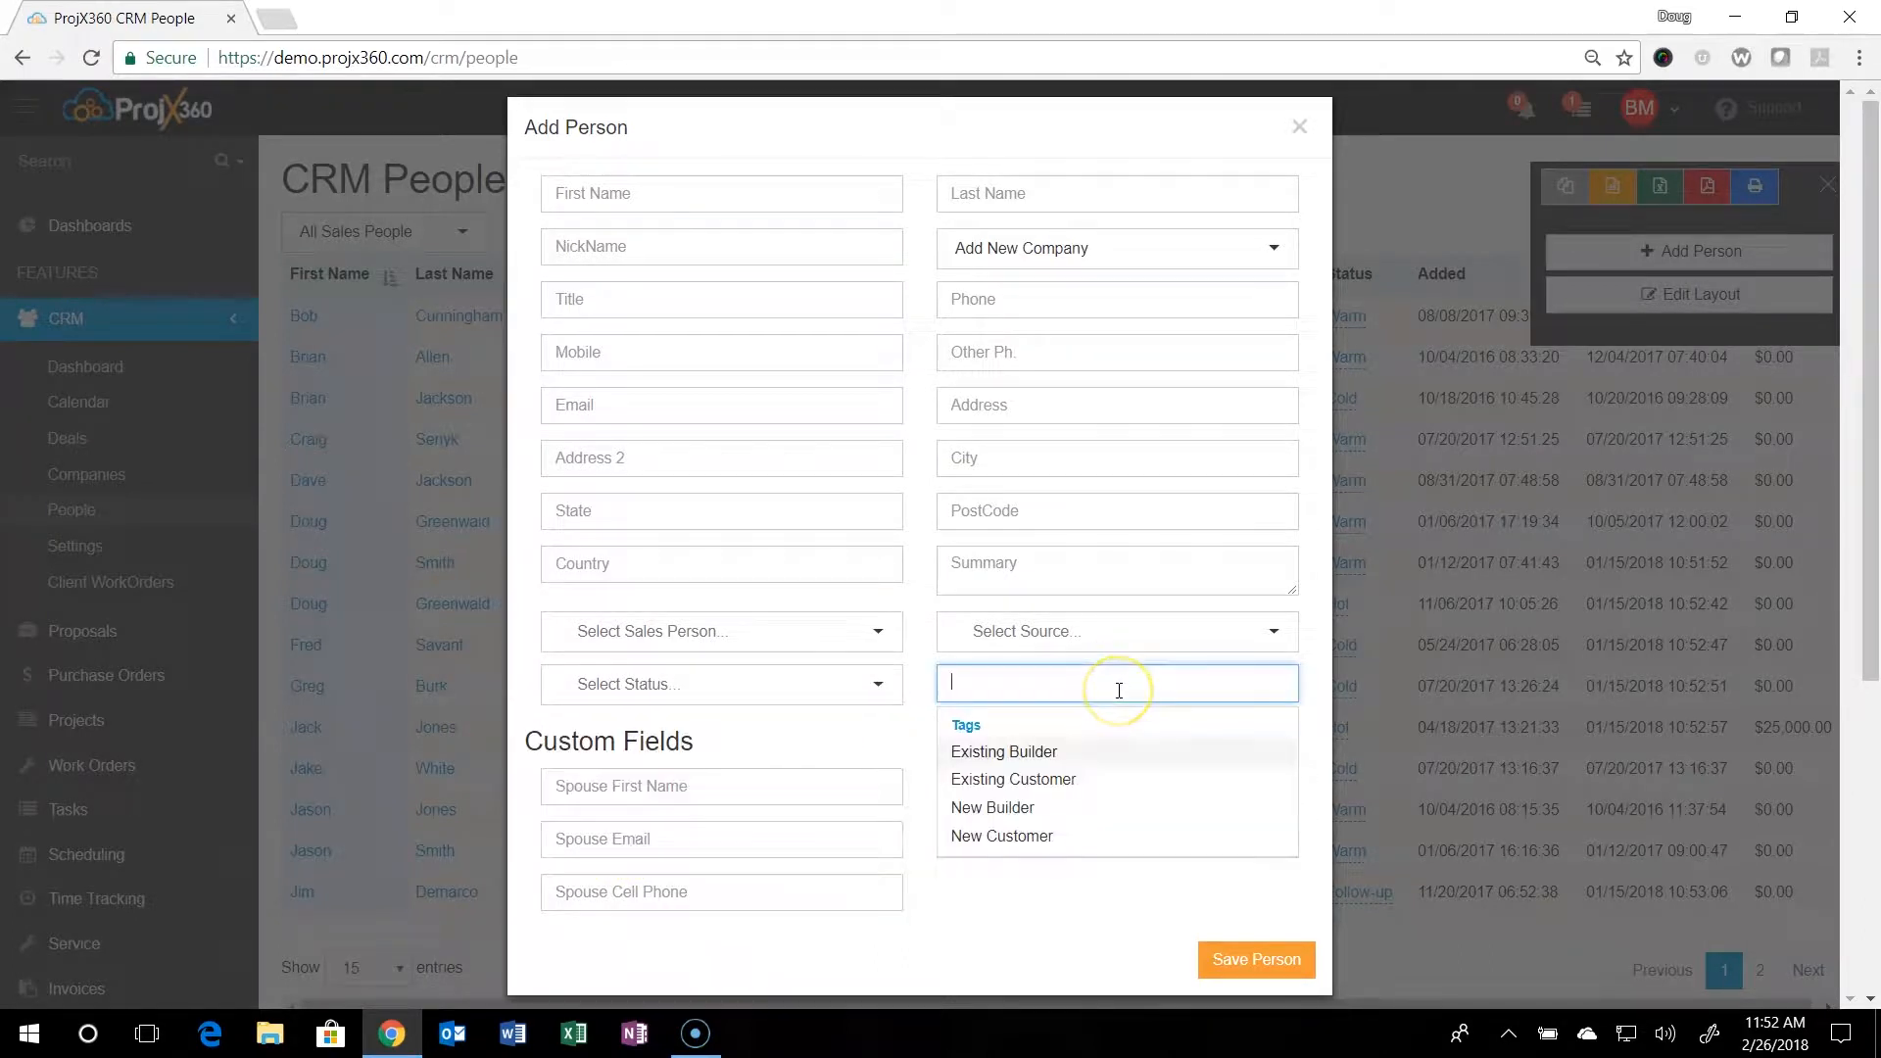
click(915, 735)
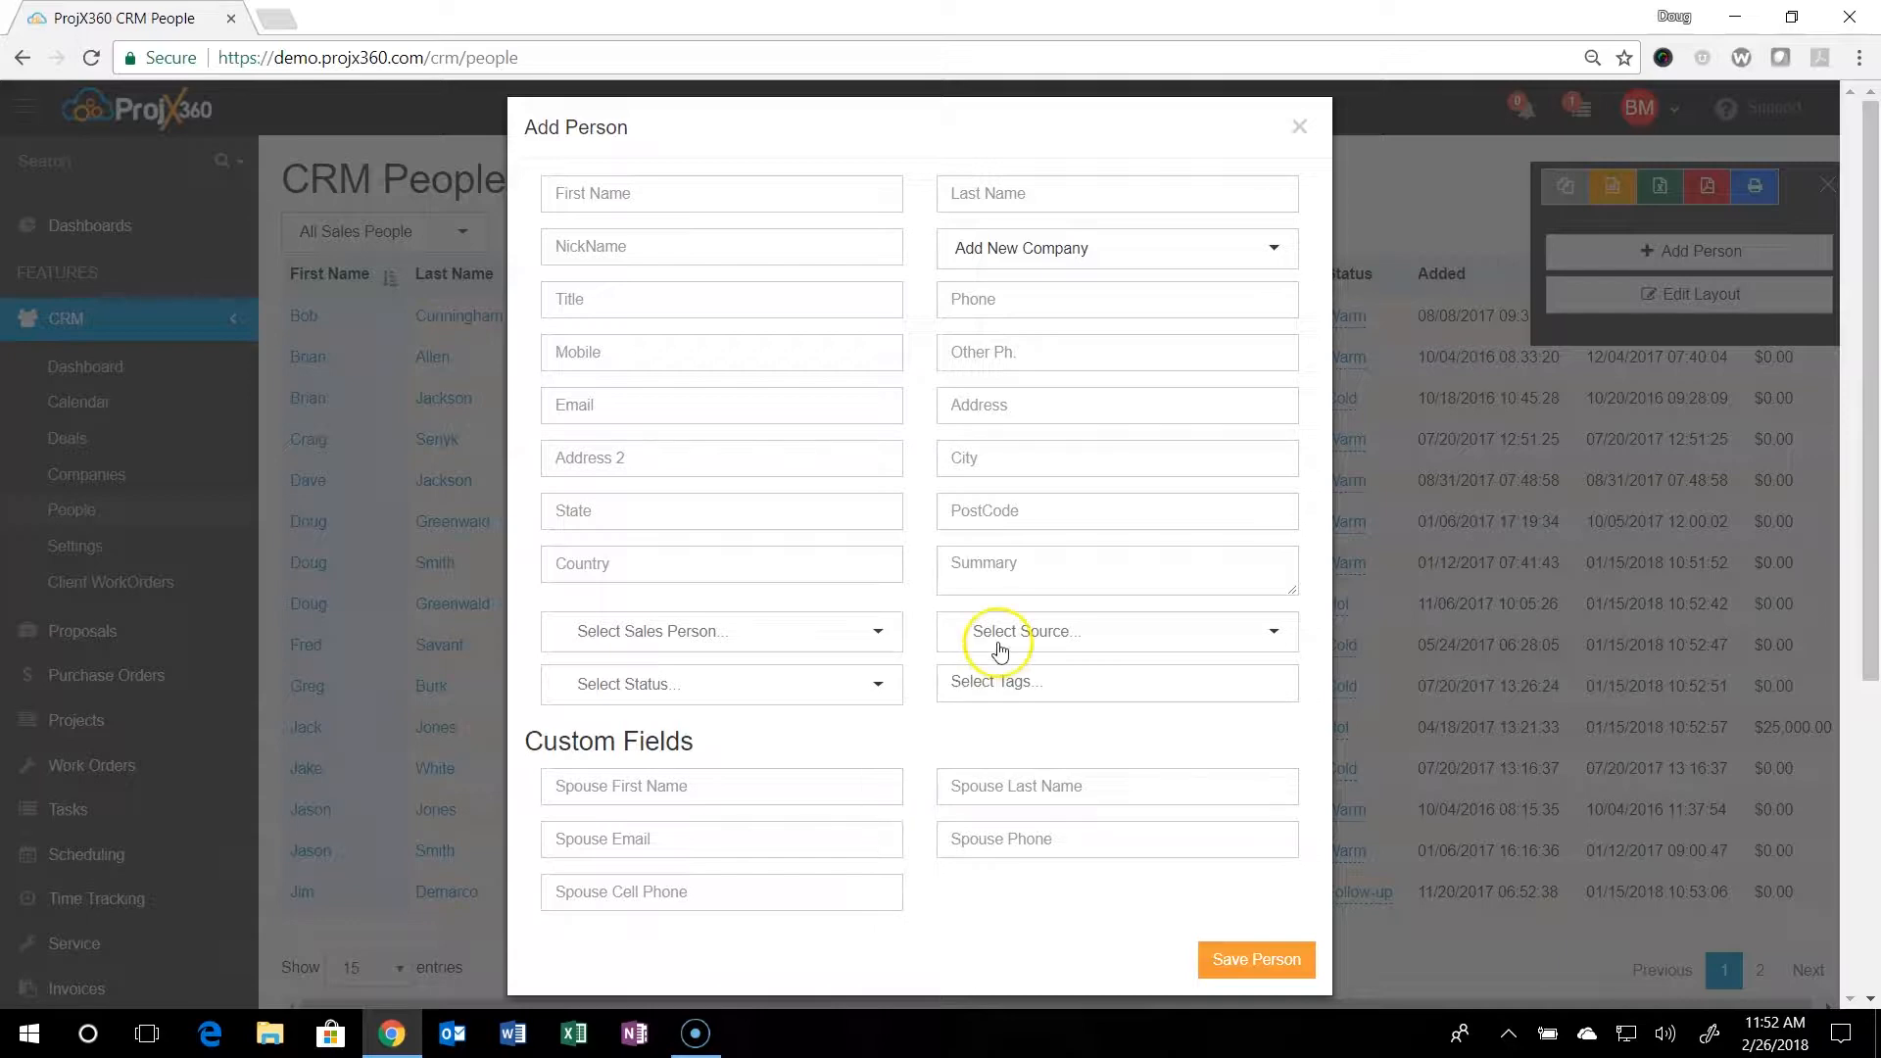
click(1298, 127)
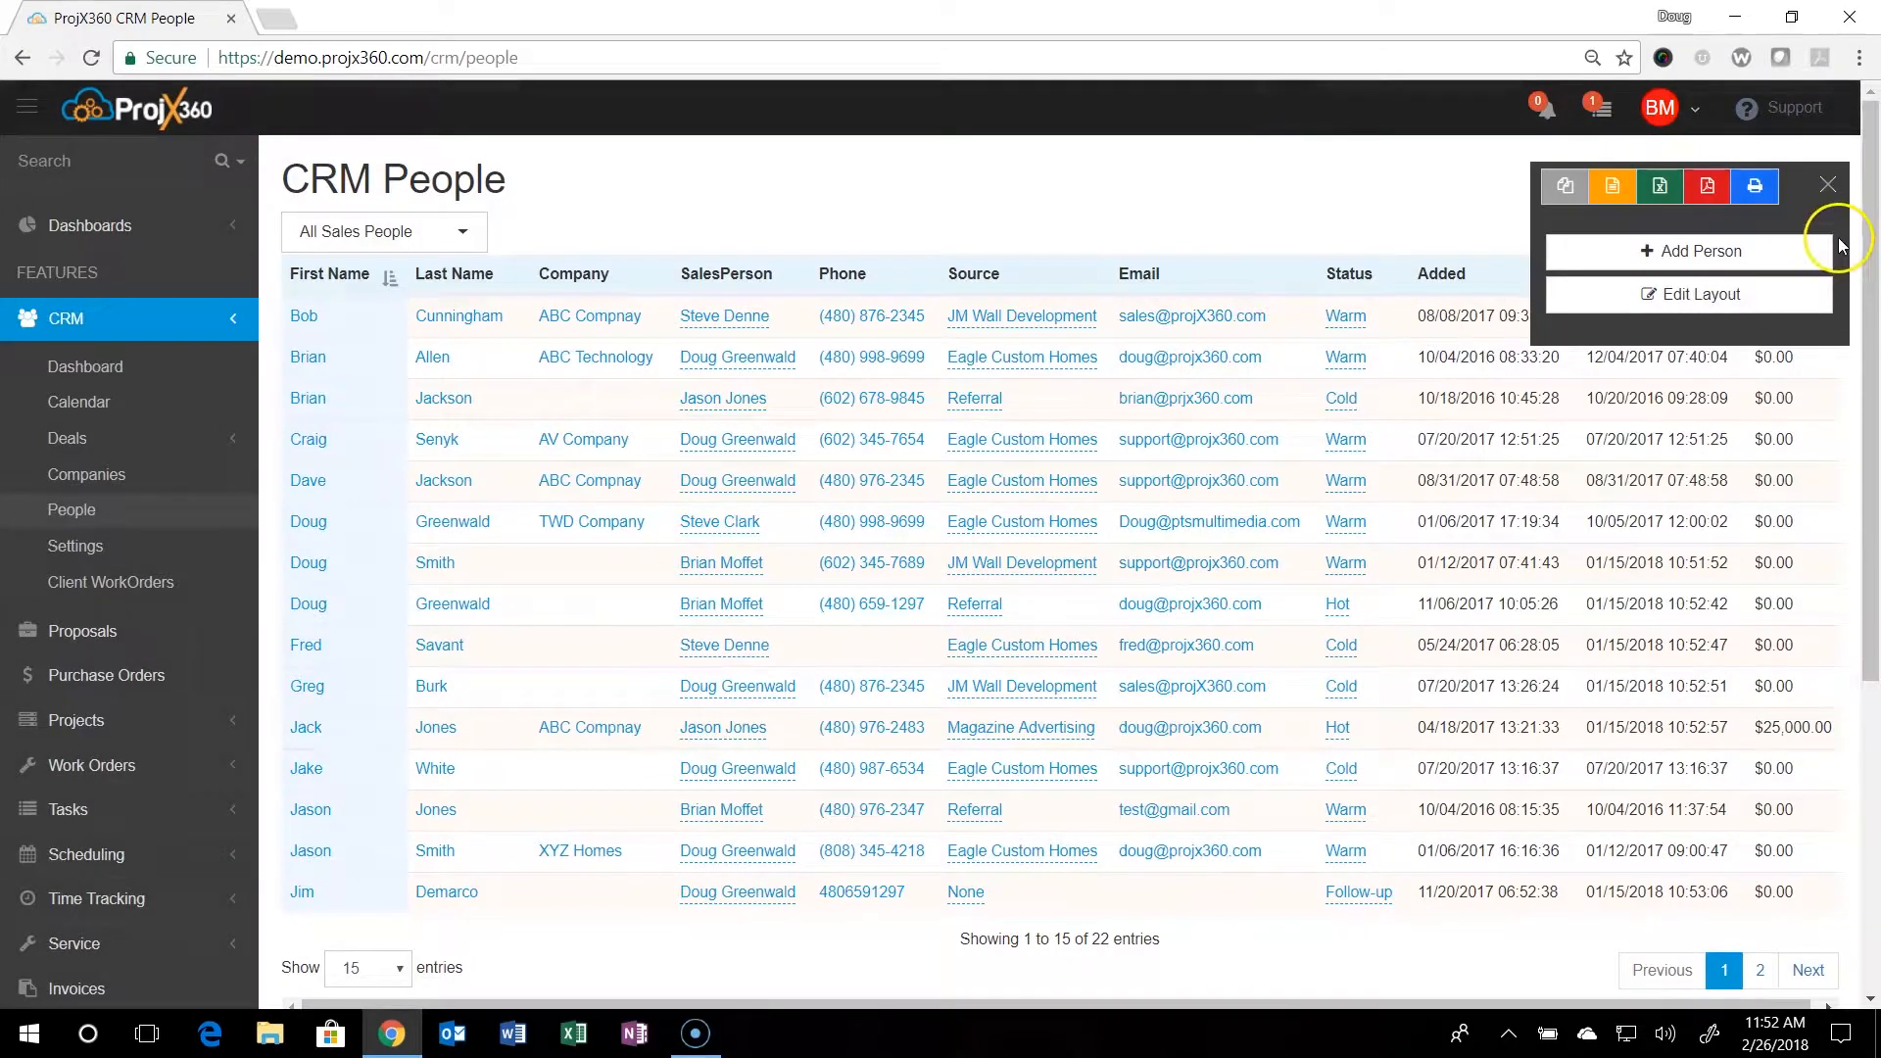
click(1820, 188)
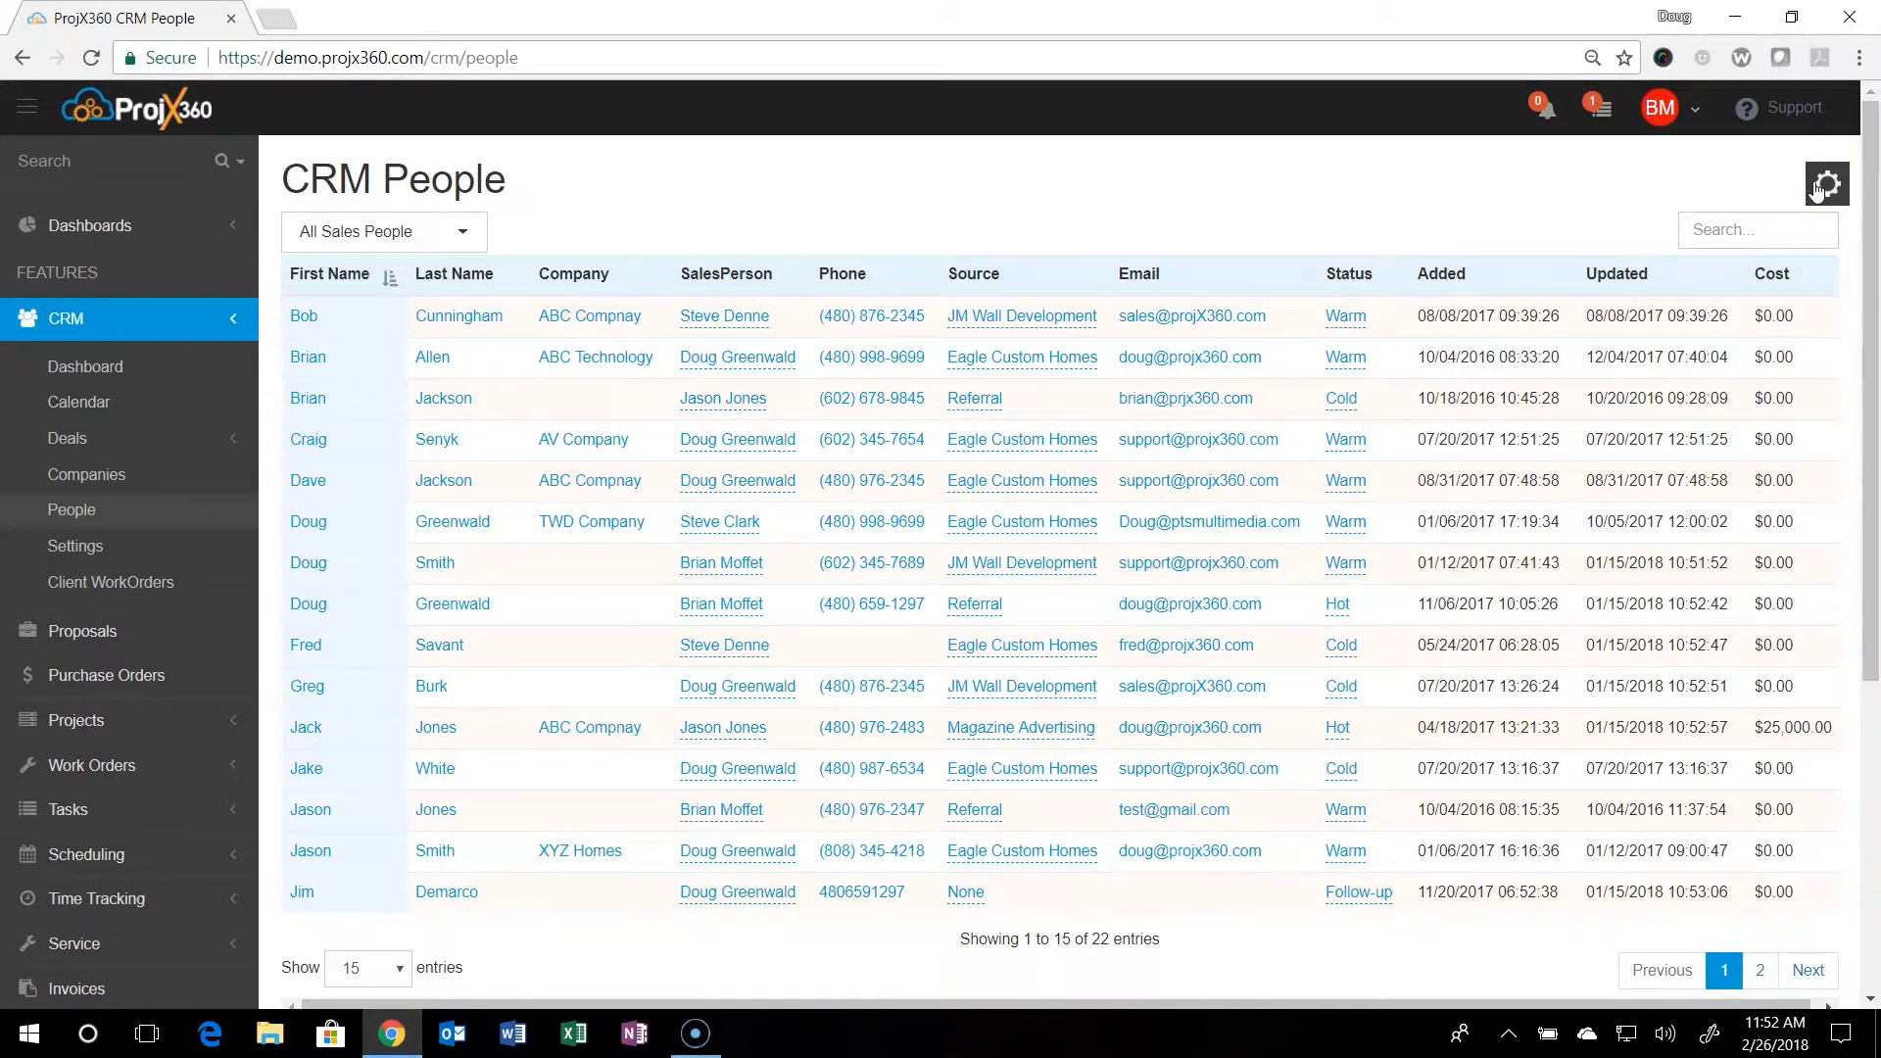
- View the People list's column layout settings and close them without changes
click(1816, 188)
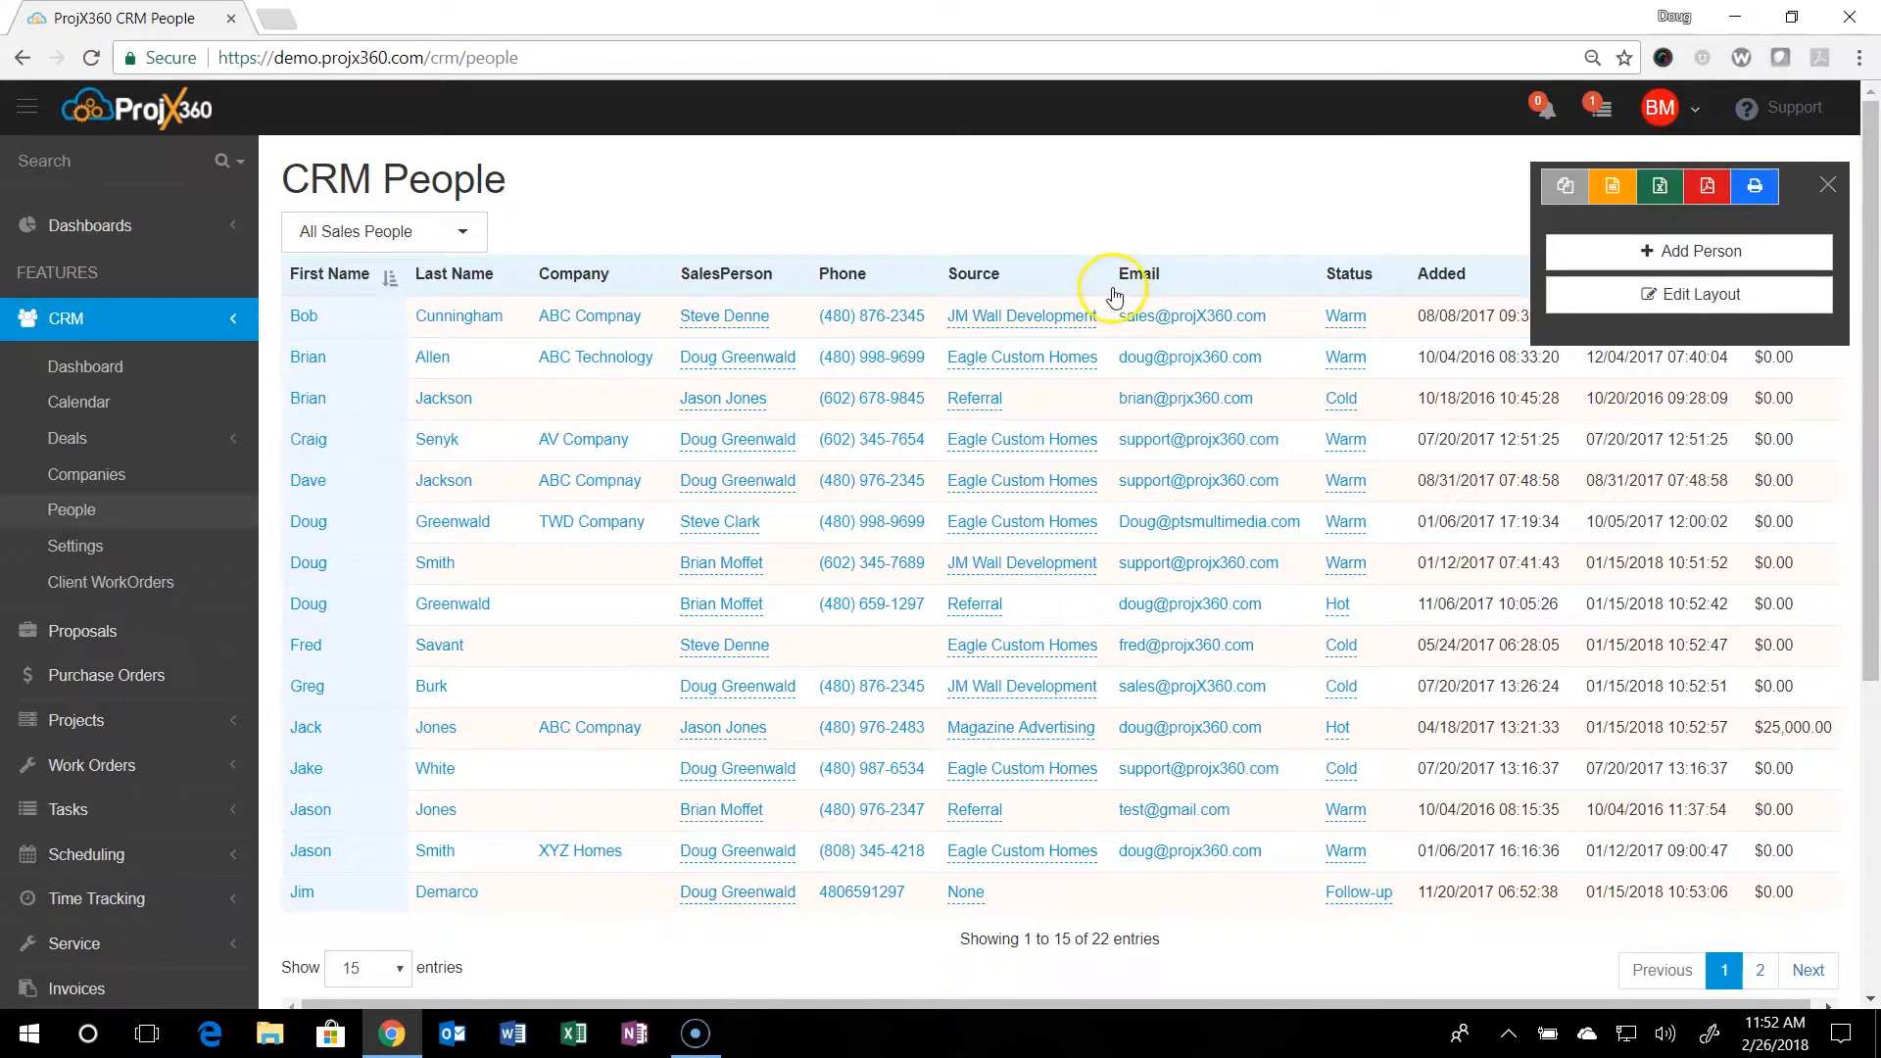
click(1642, 292)
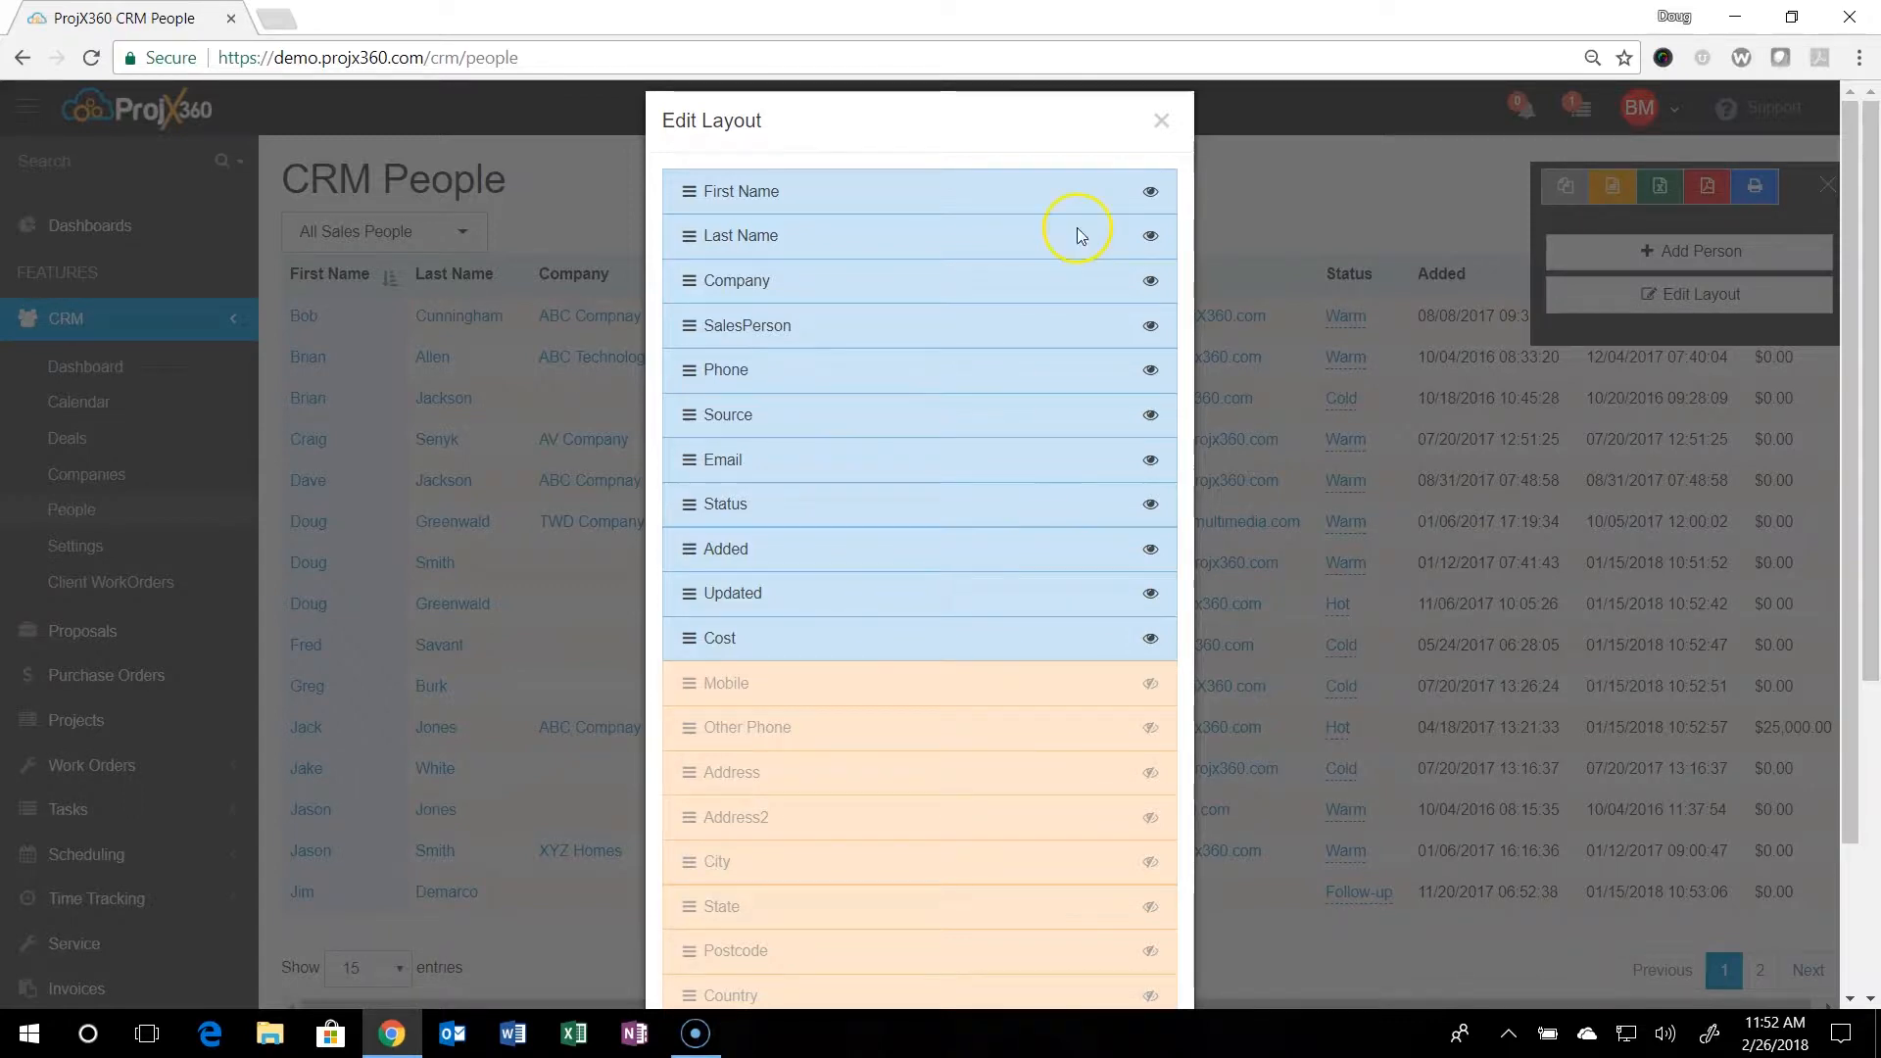
click(1161, 122)
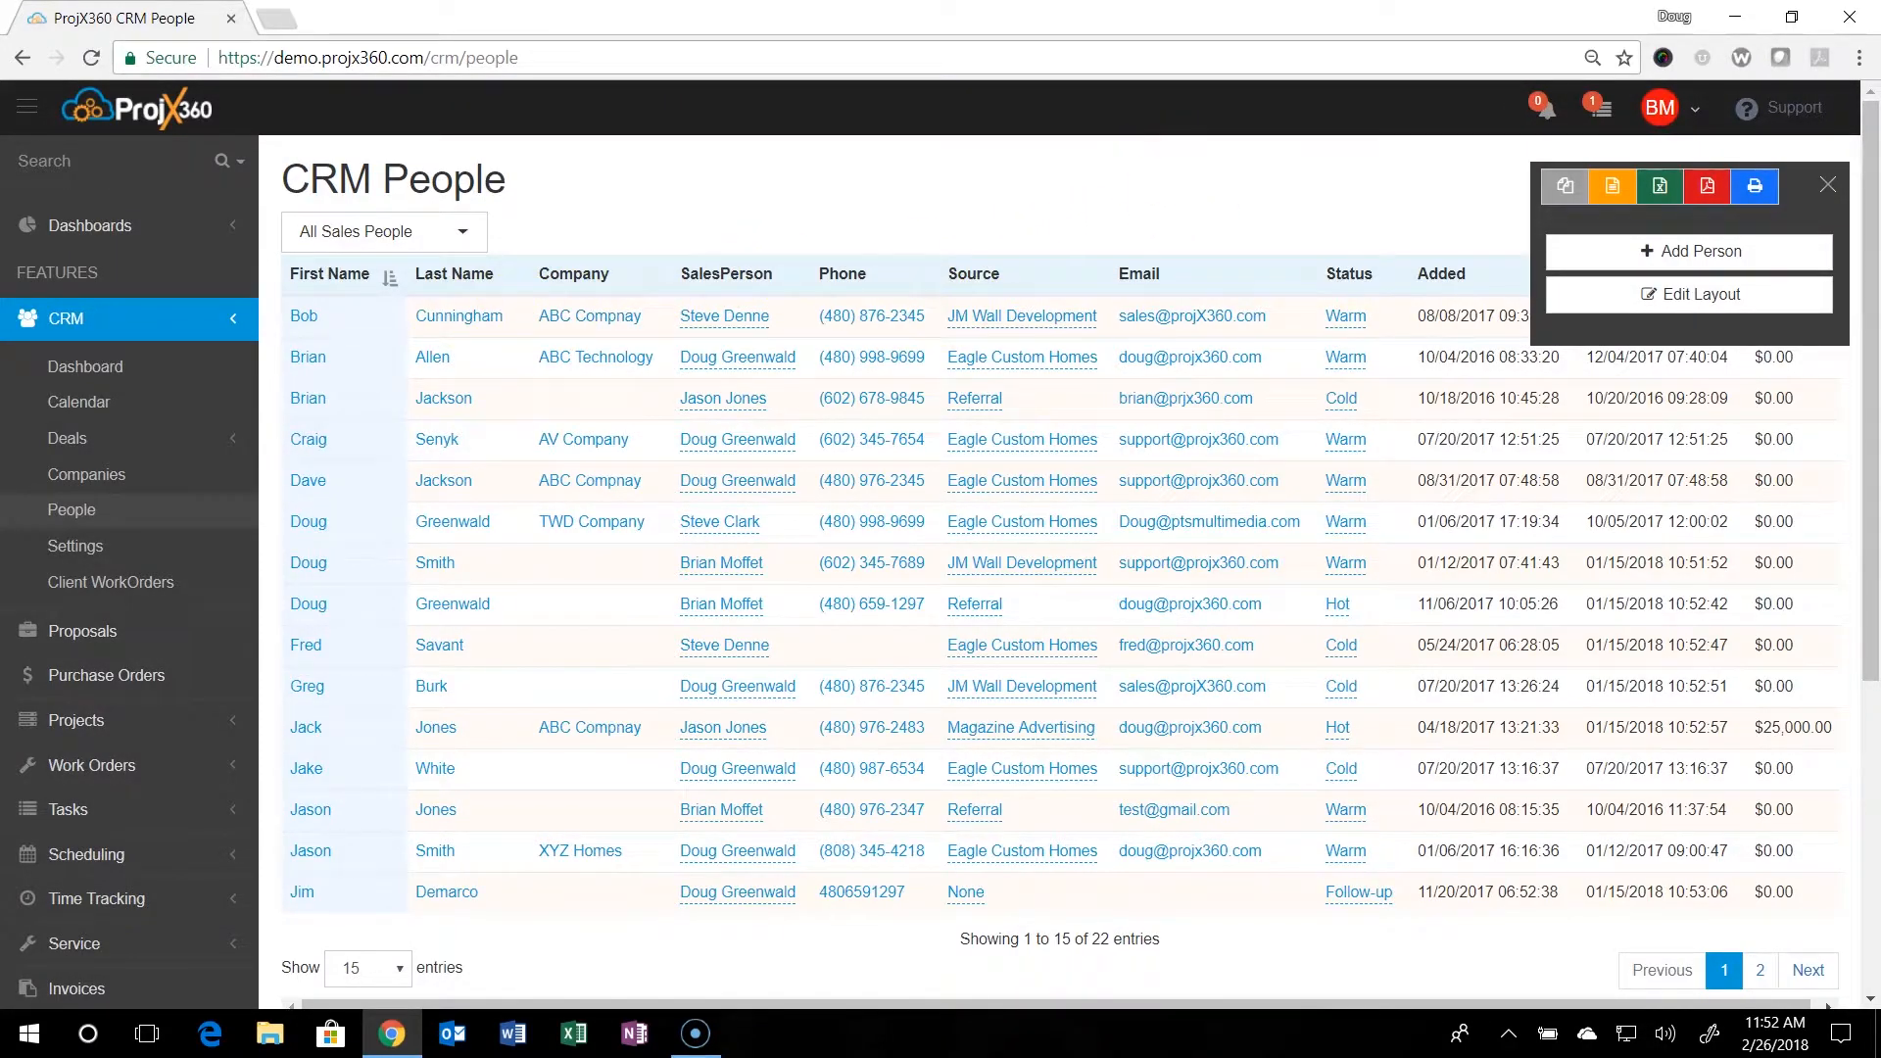
click(1828, 184)
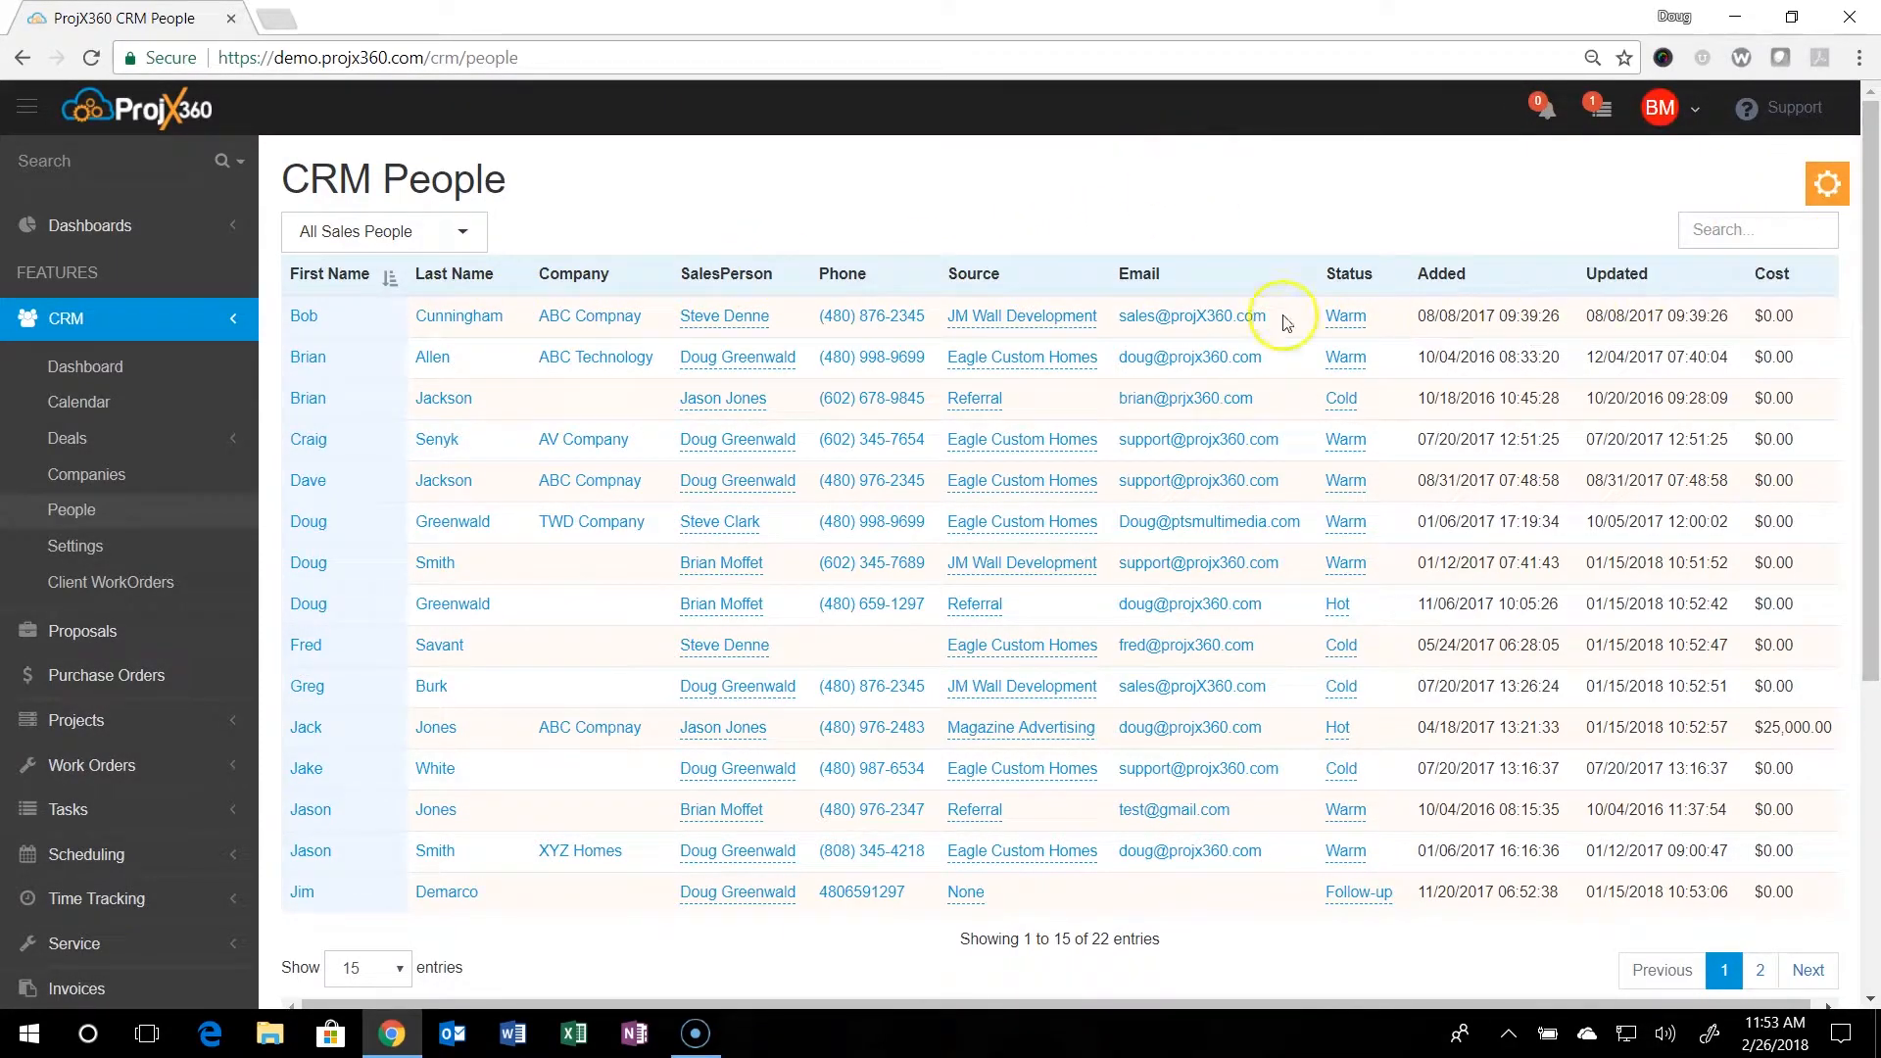
- Search the People list for the contact's last name and open the matching person's record
click(1722, 236)
text(allen)
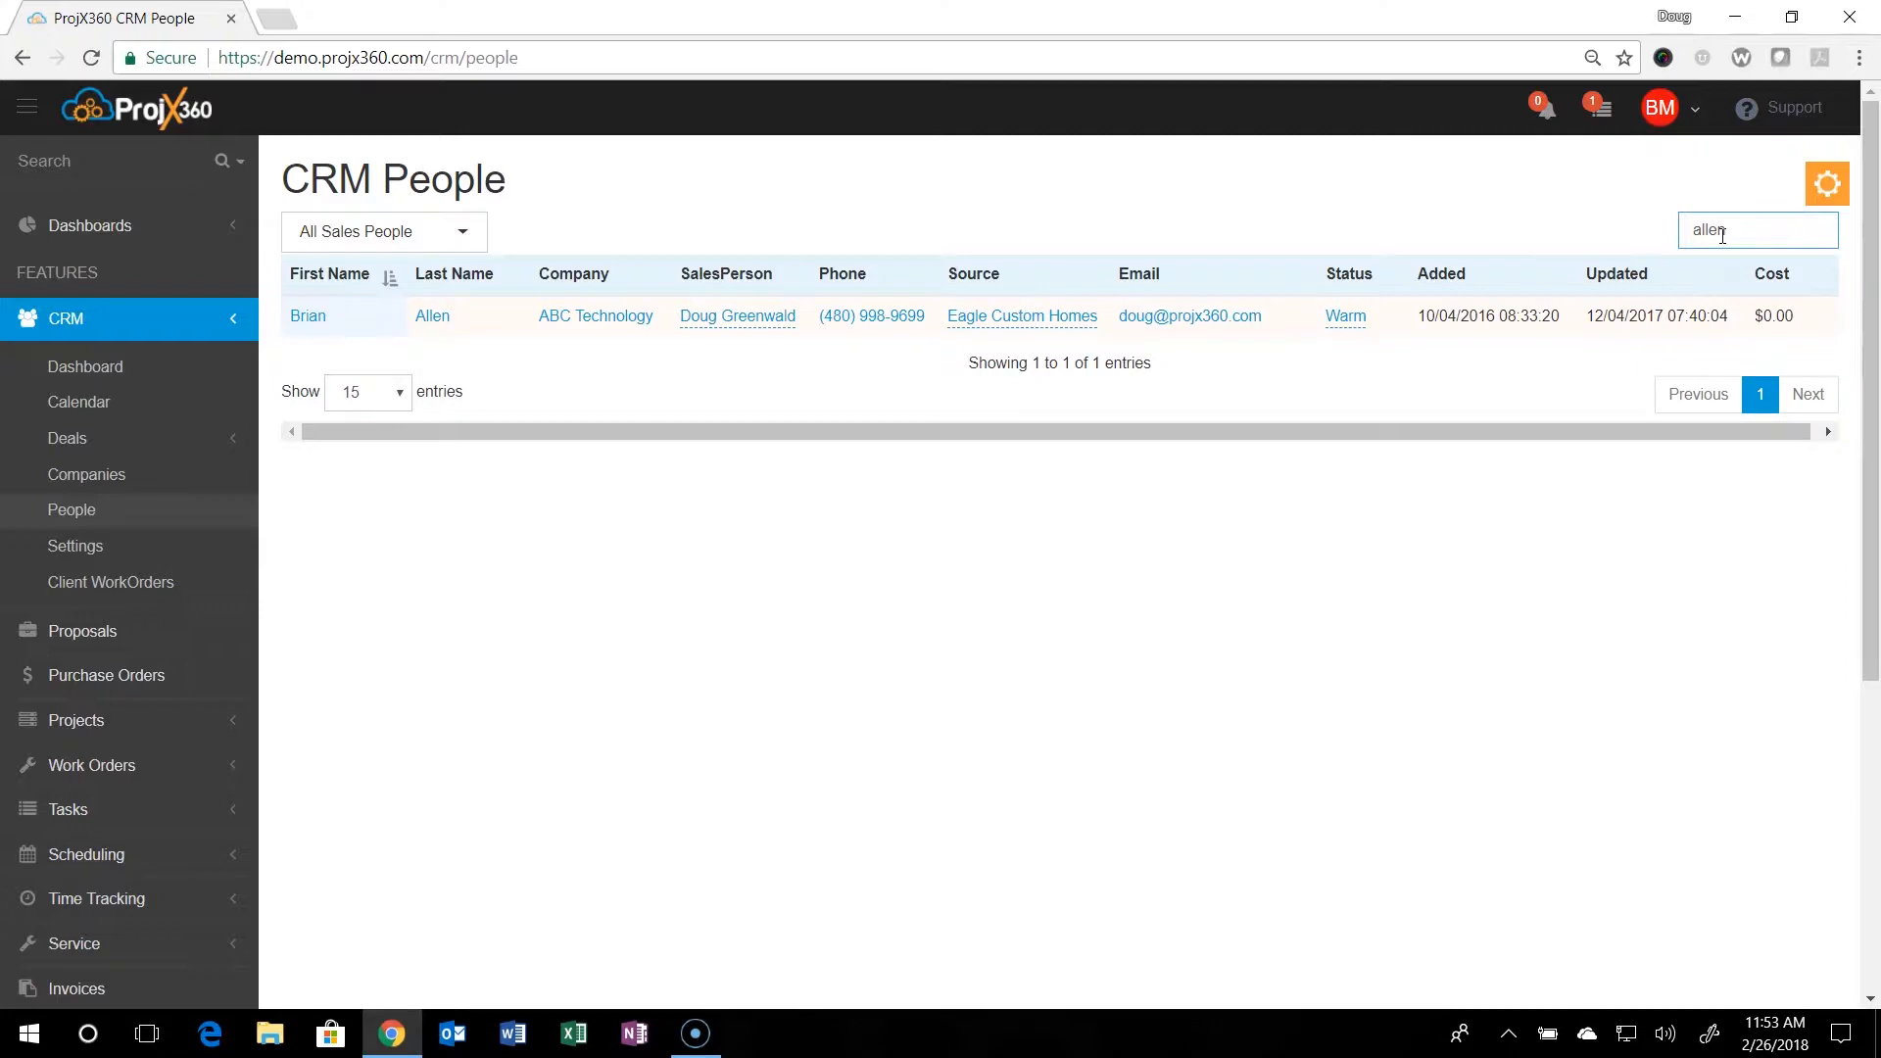
click(428, 317)
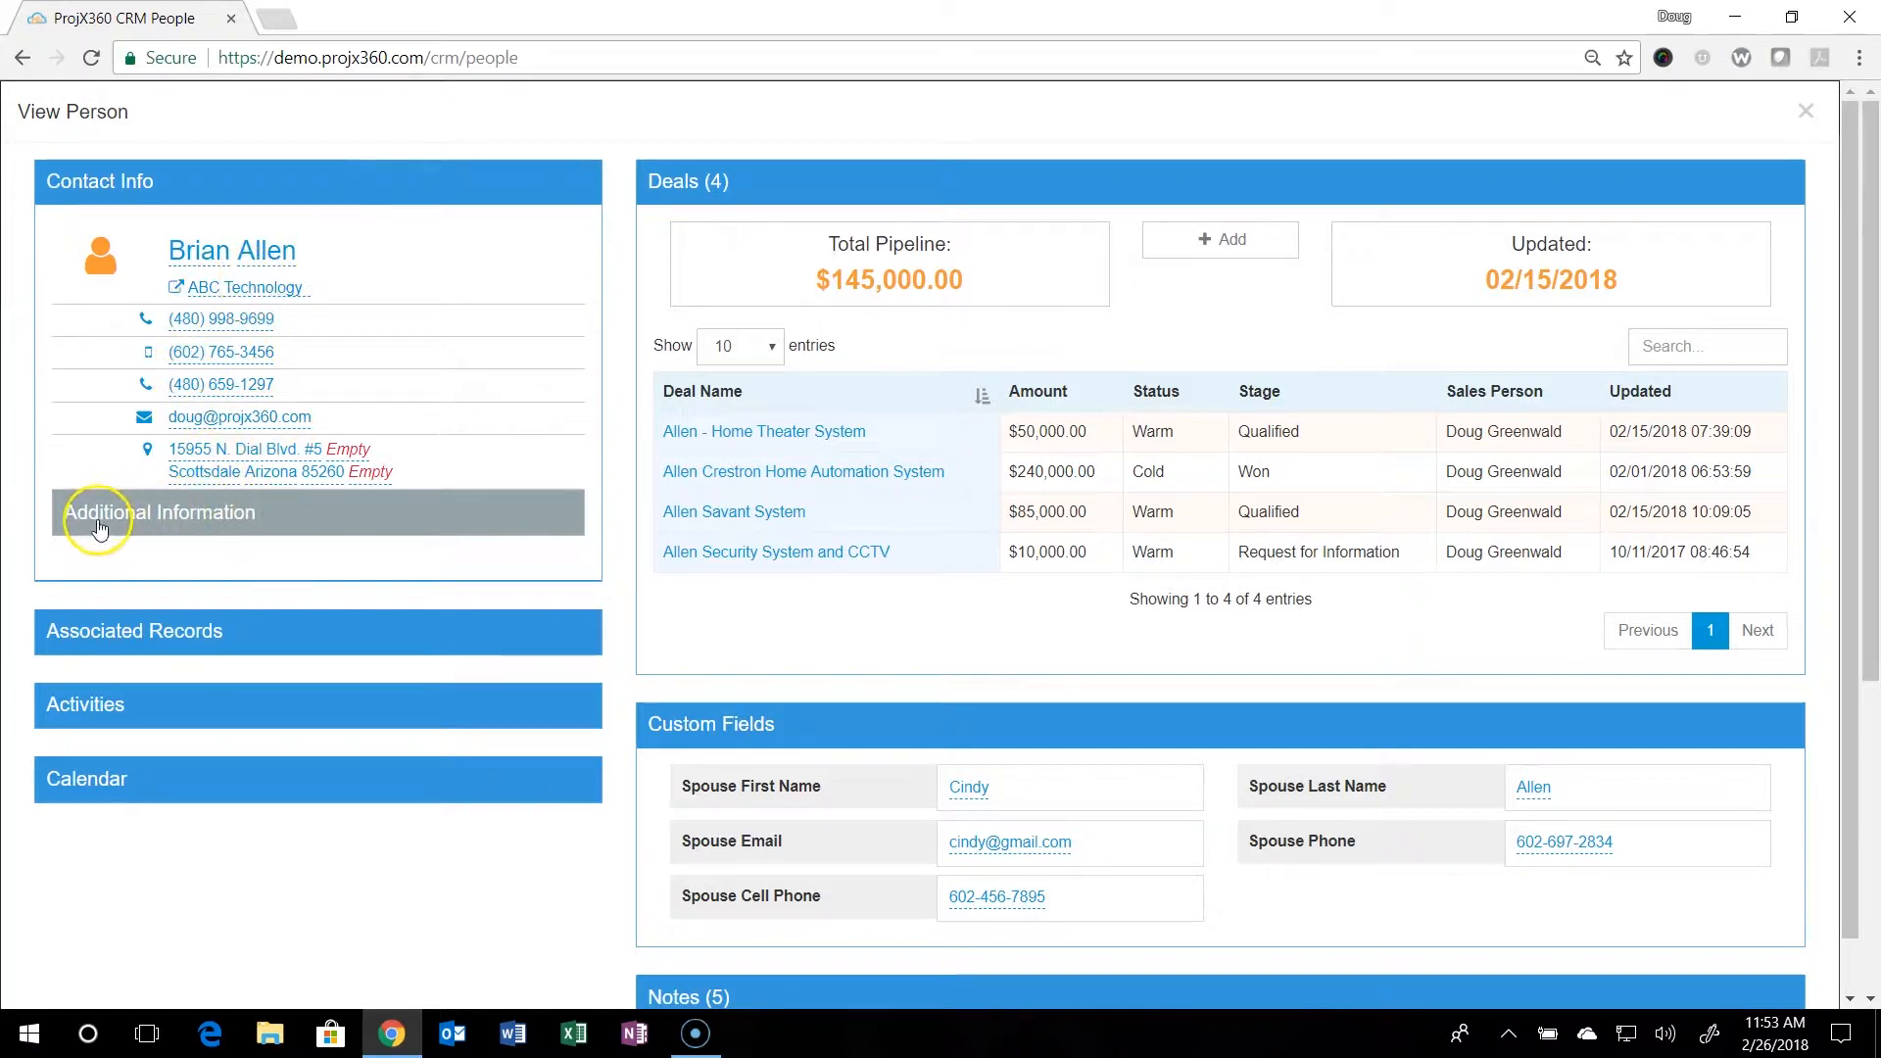
- Review the person's additional information and the associated proposals, projects, work orders and invoices
click(304, 525)
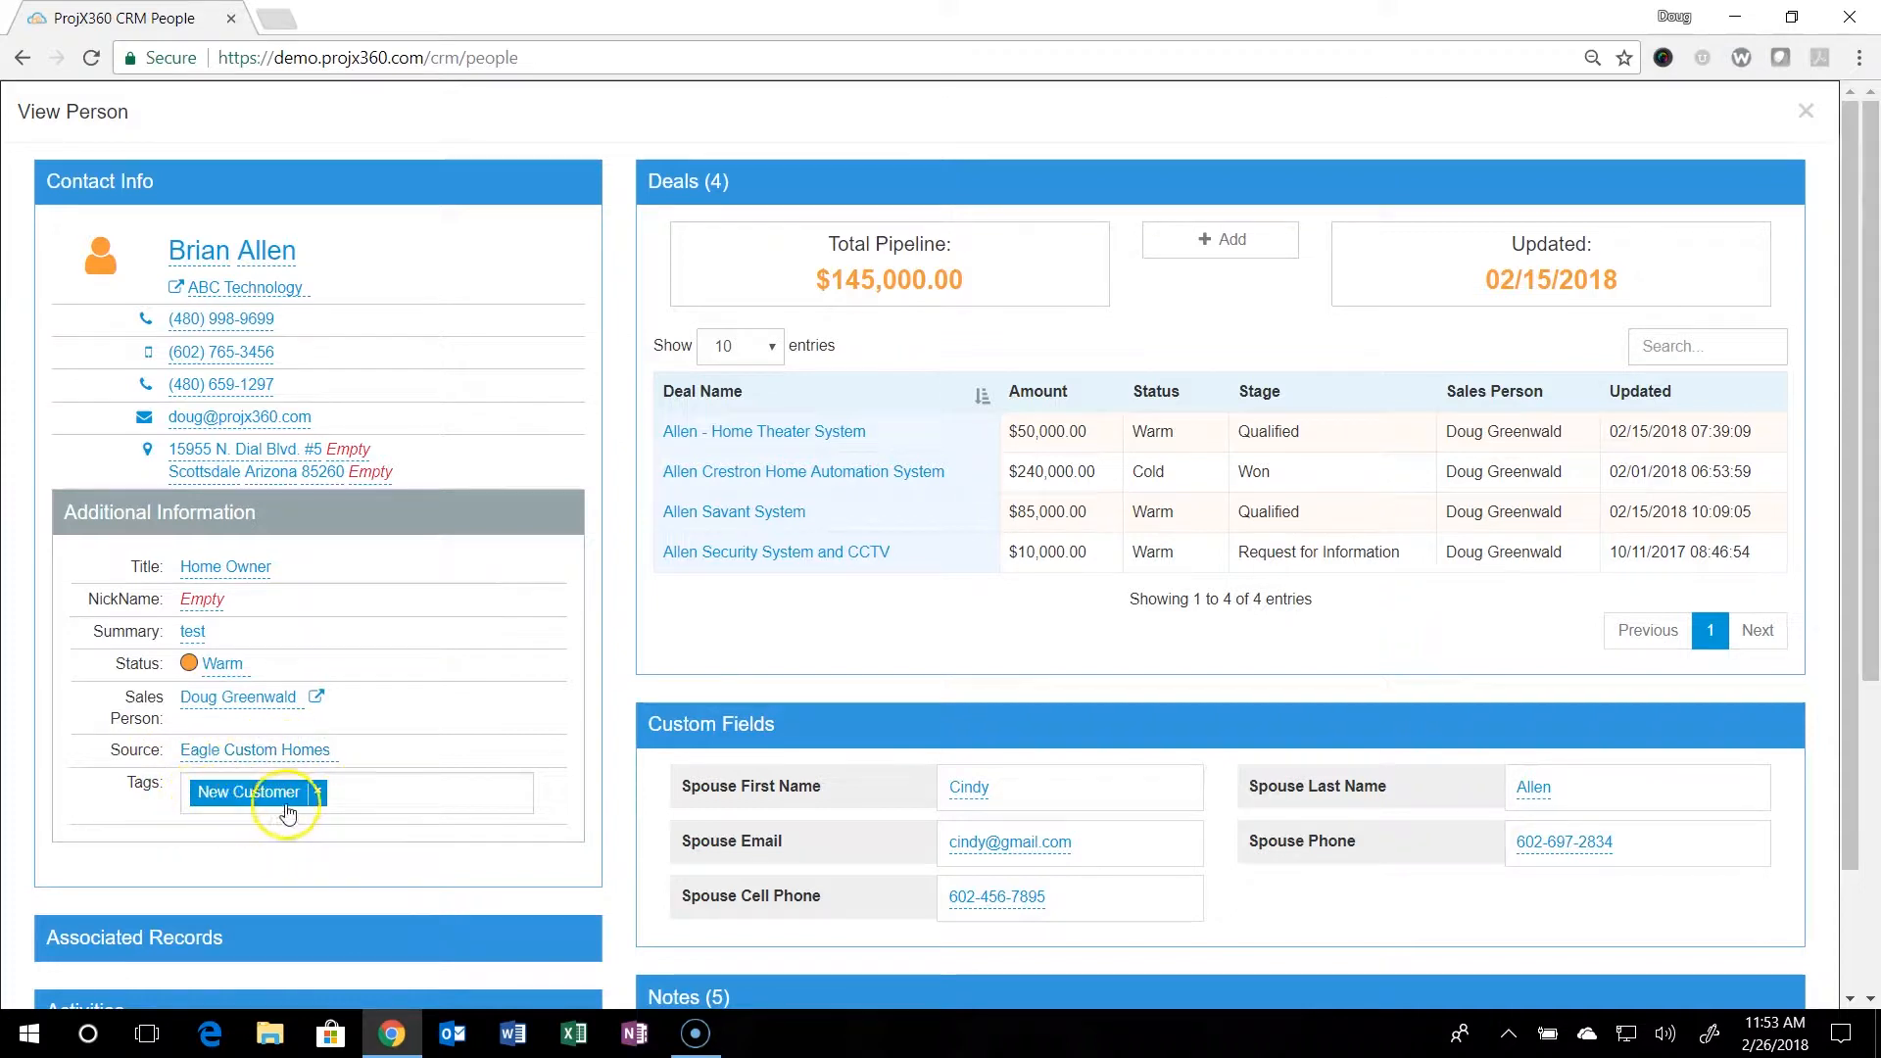
click(293, 530)
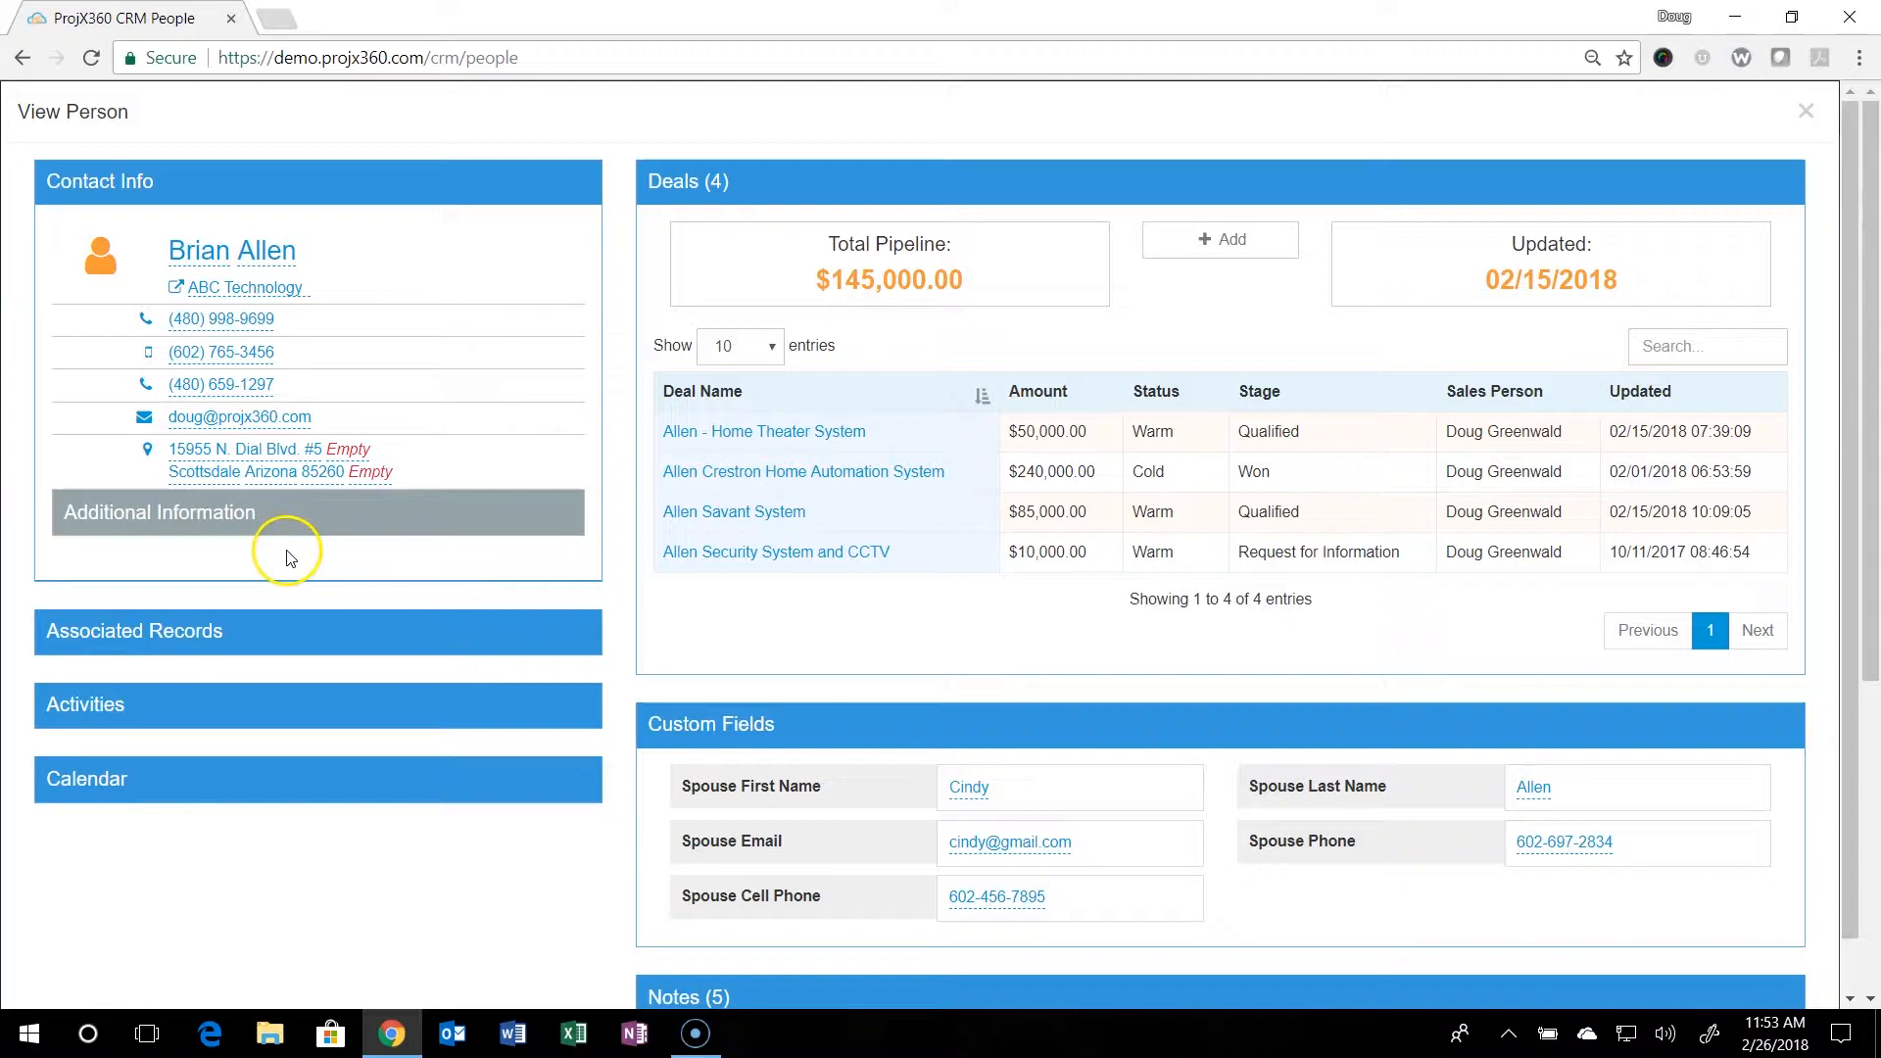
click(314, 632)
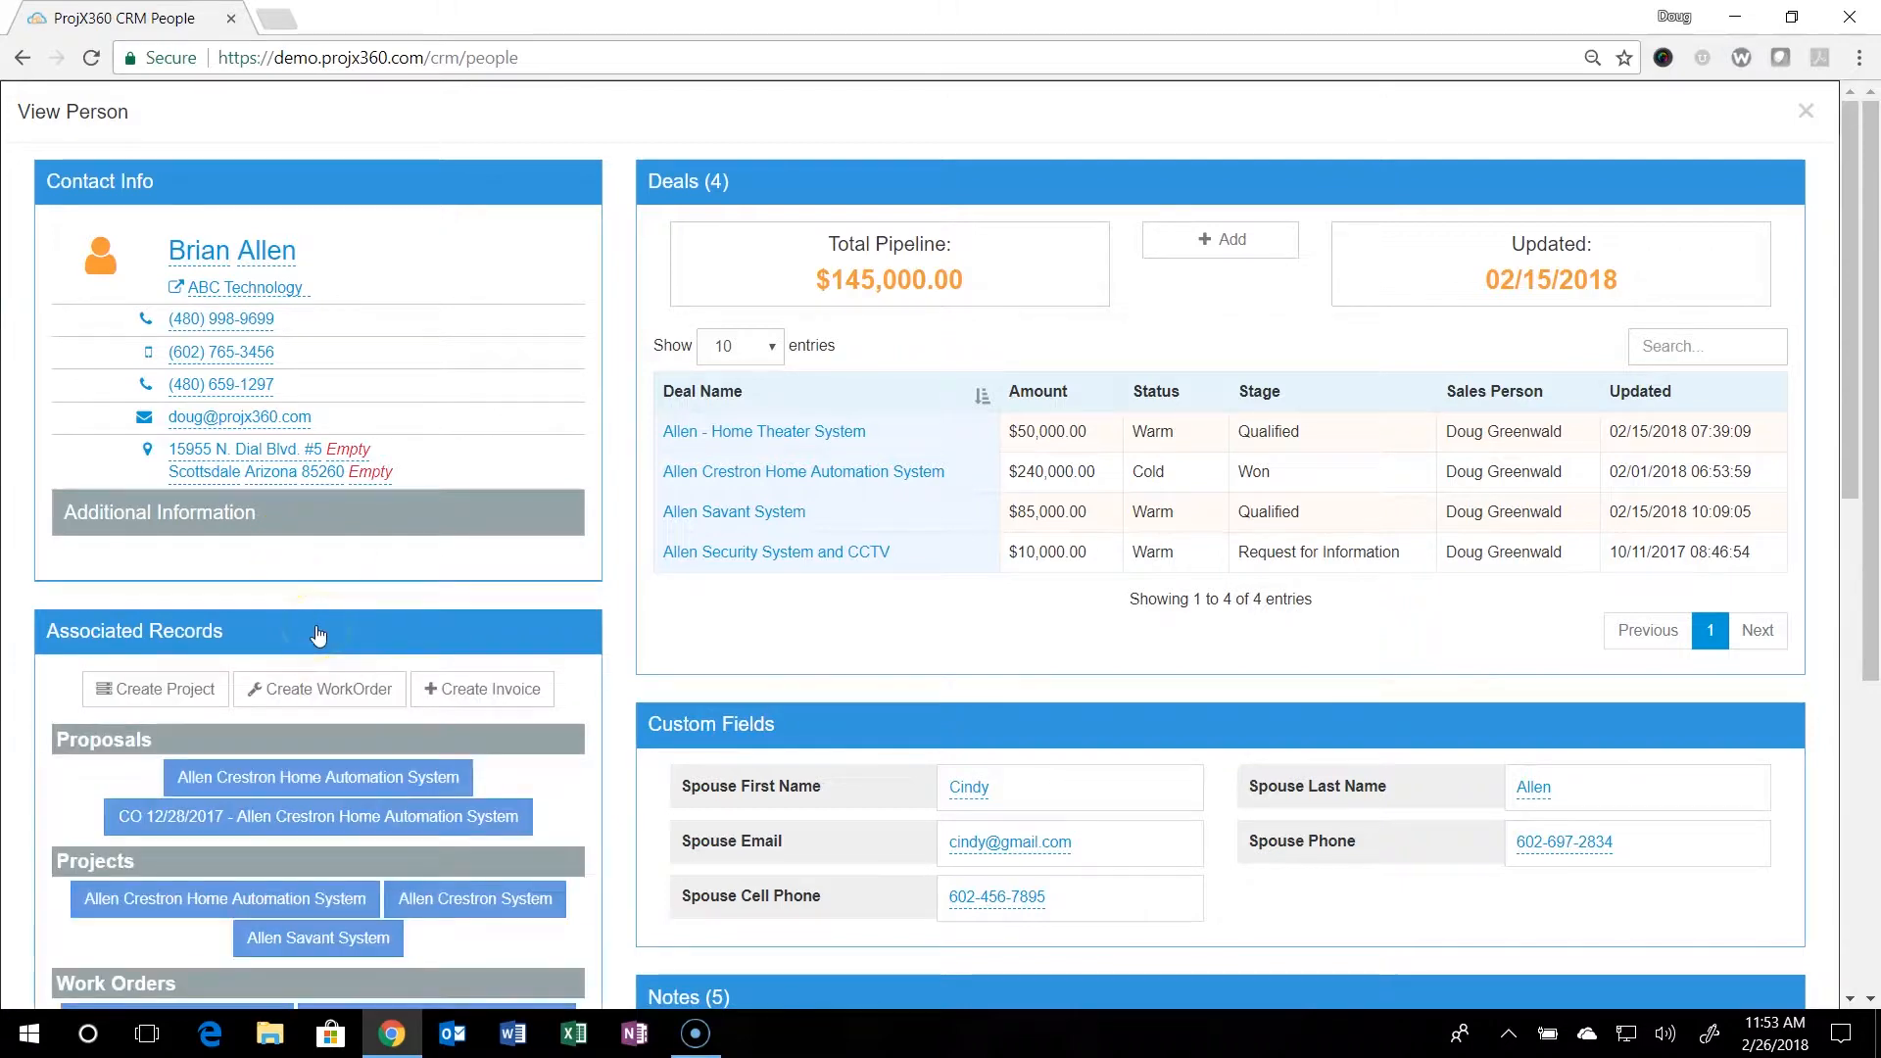
scroll(318, 635, down, 5)
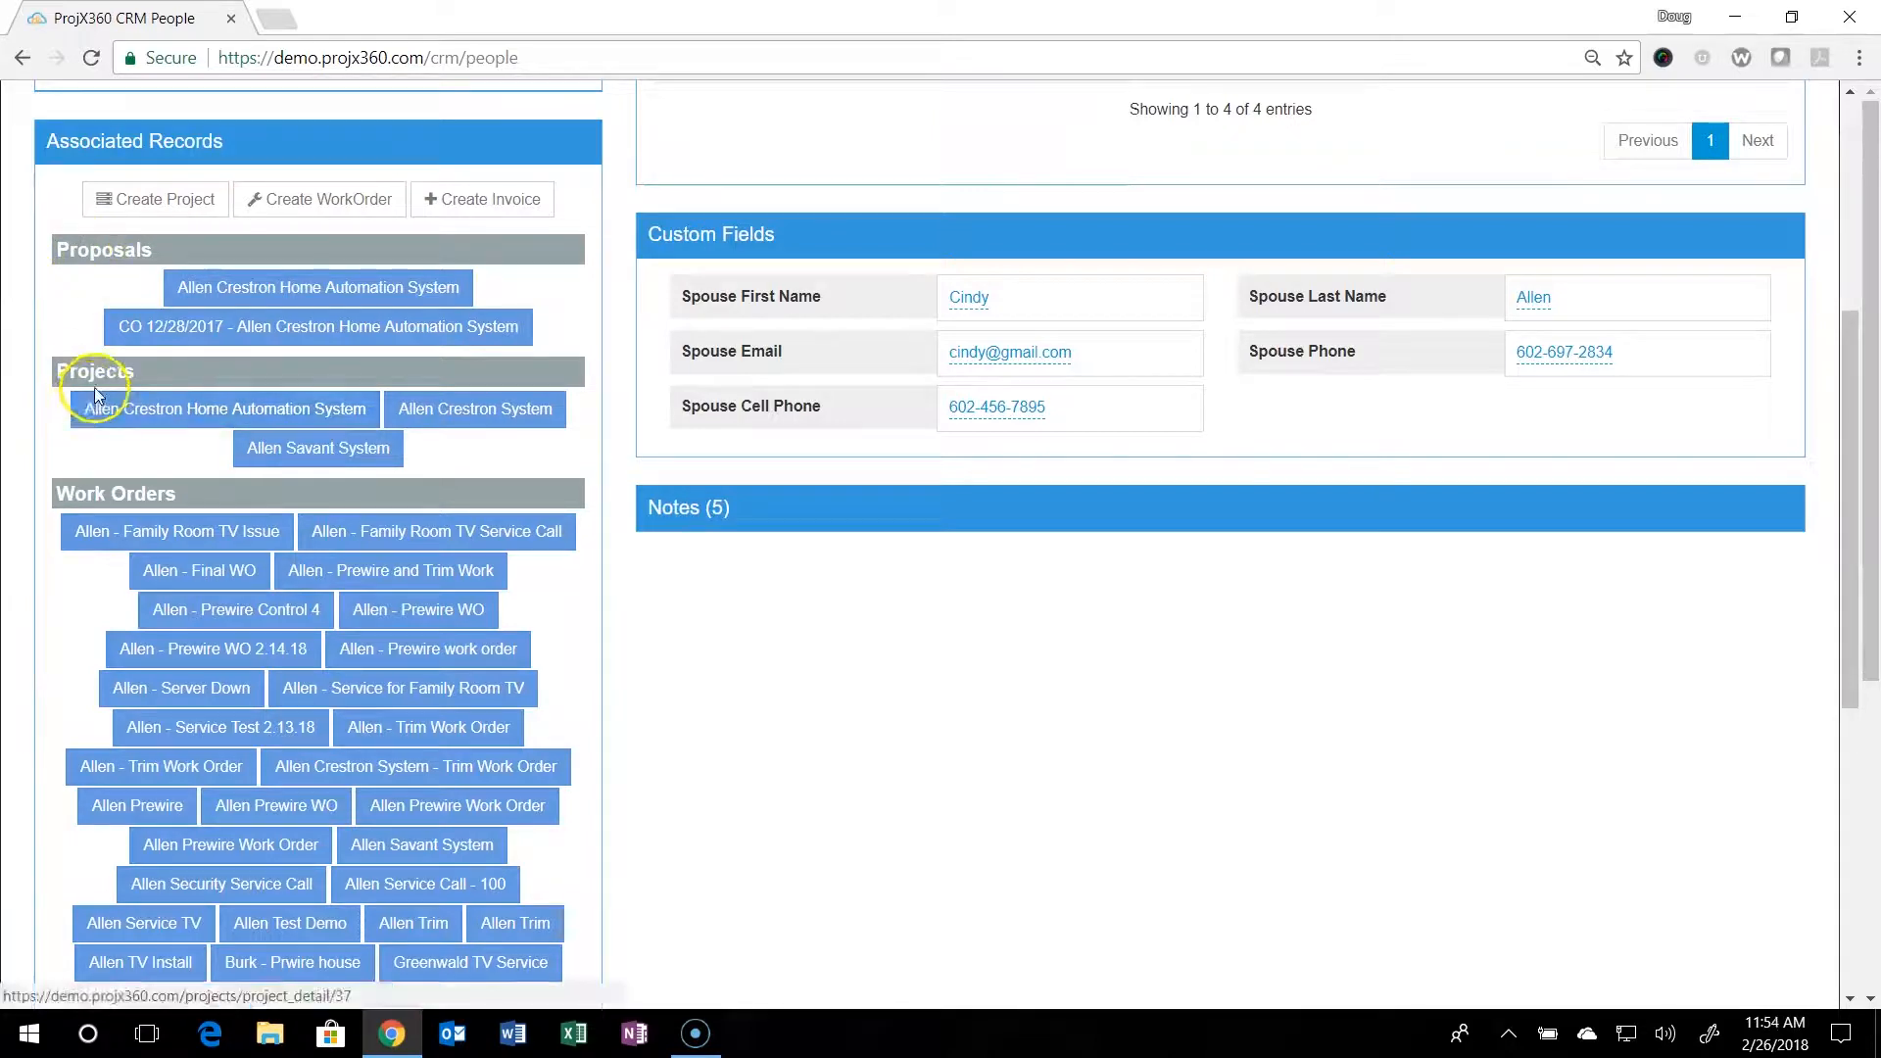
scroll(94, 392, down, 3)
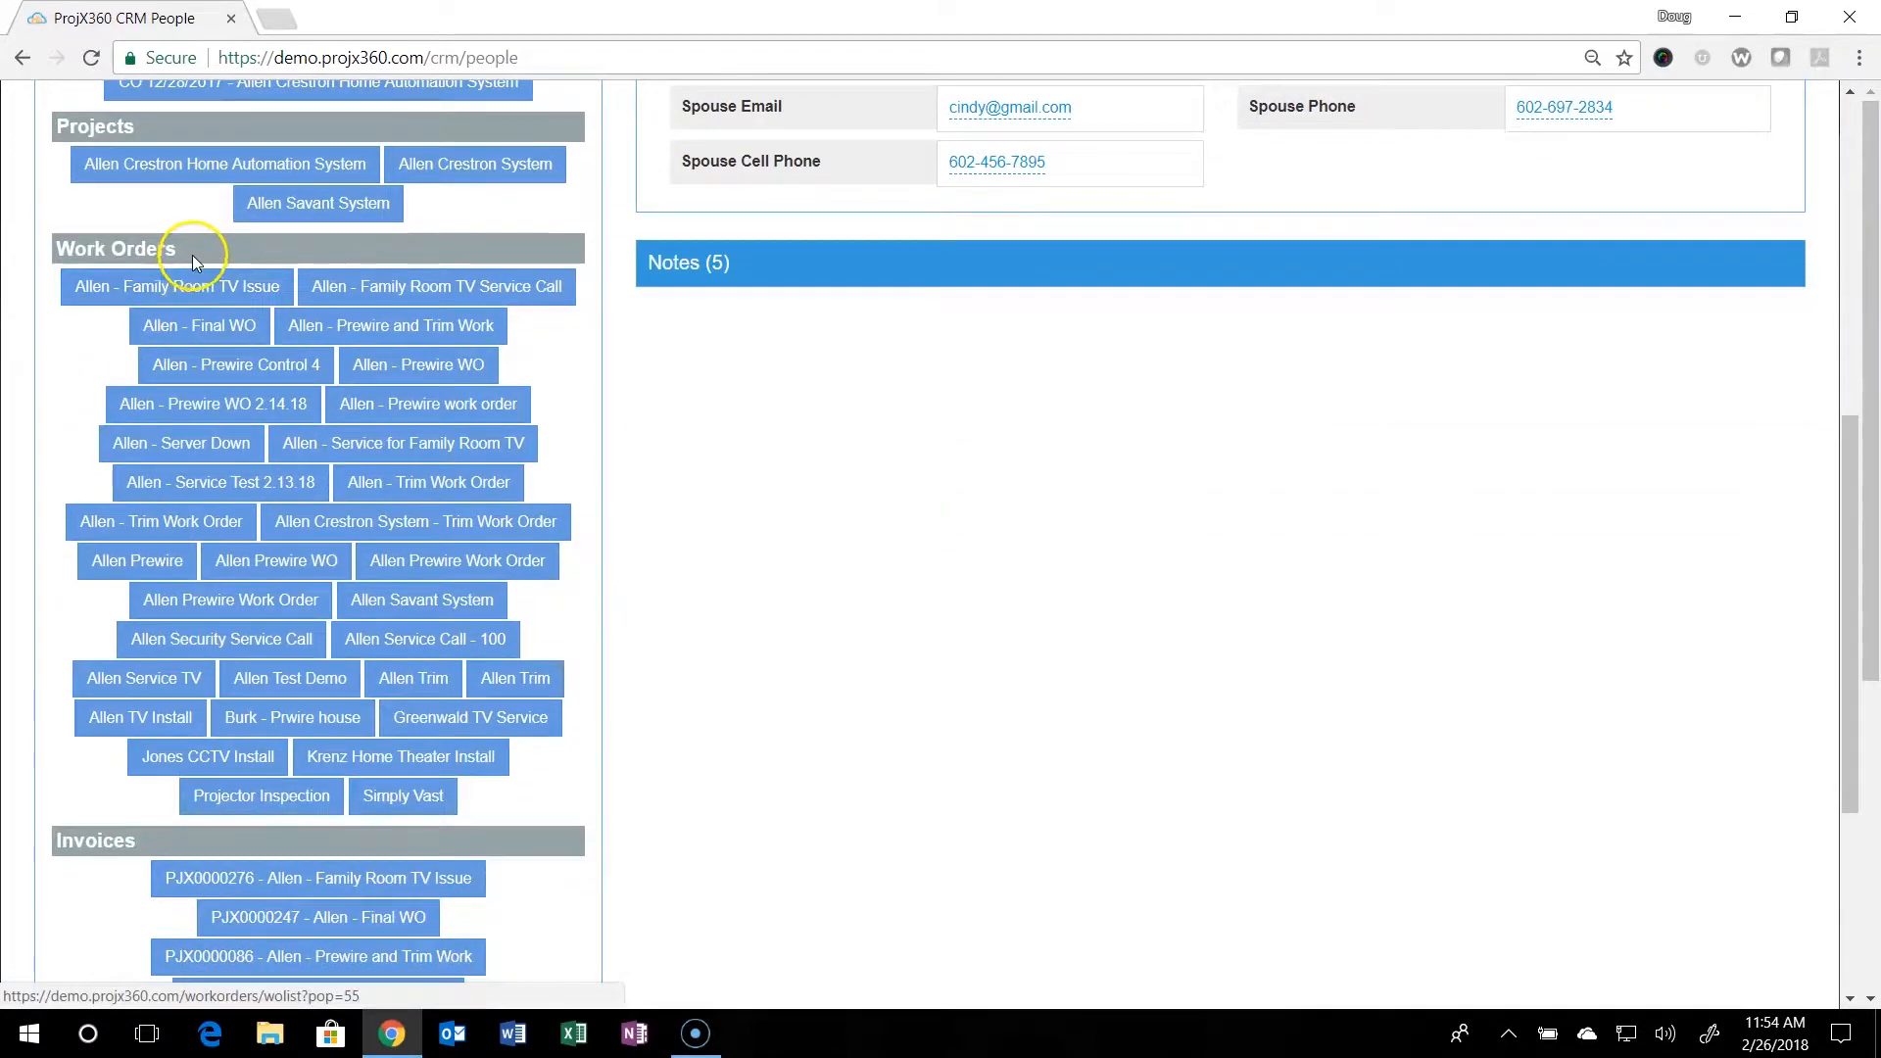
scroll(156, 392, down, 3)
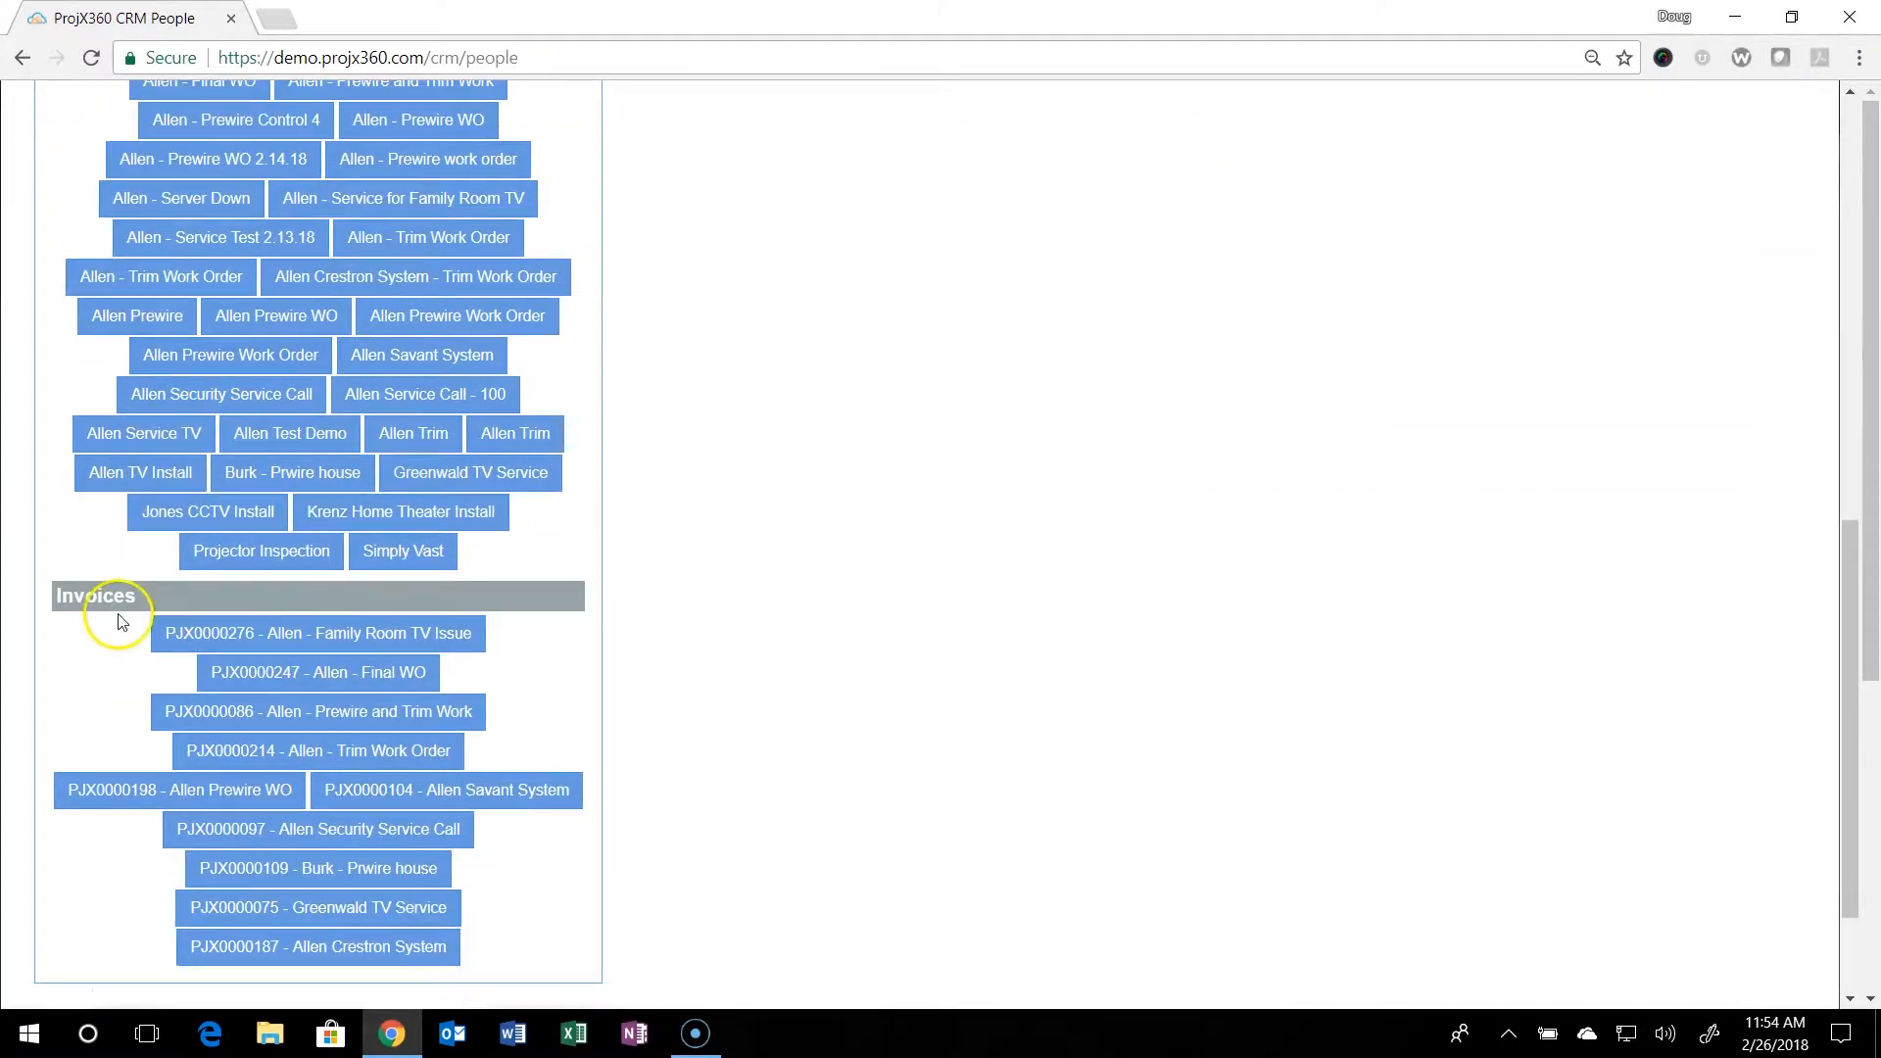
scroll(118, 617, up, 10)
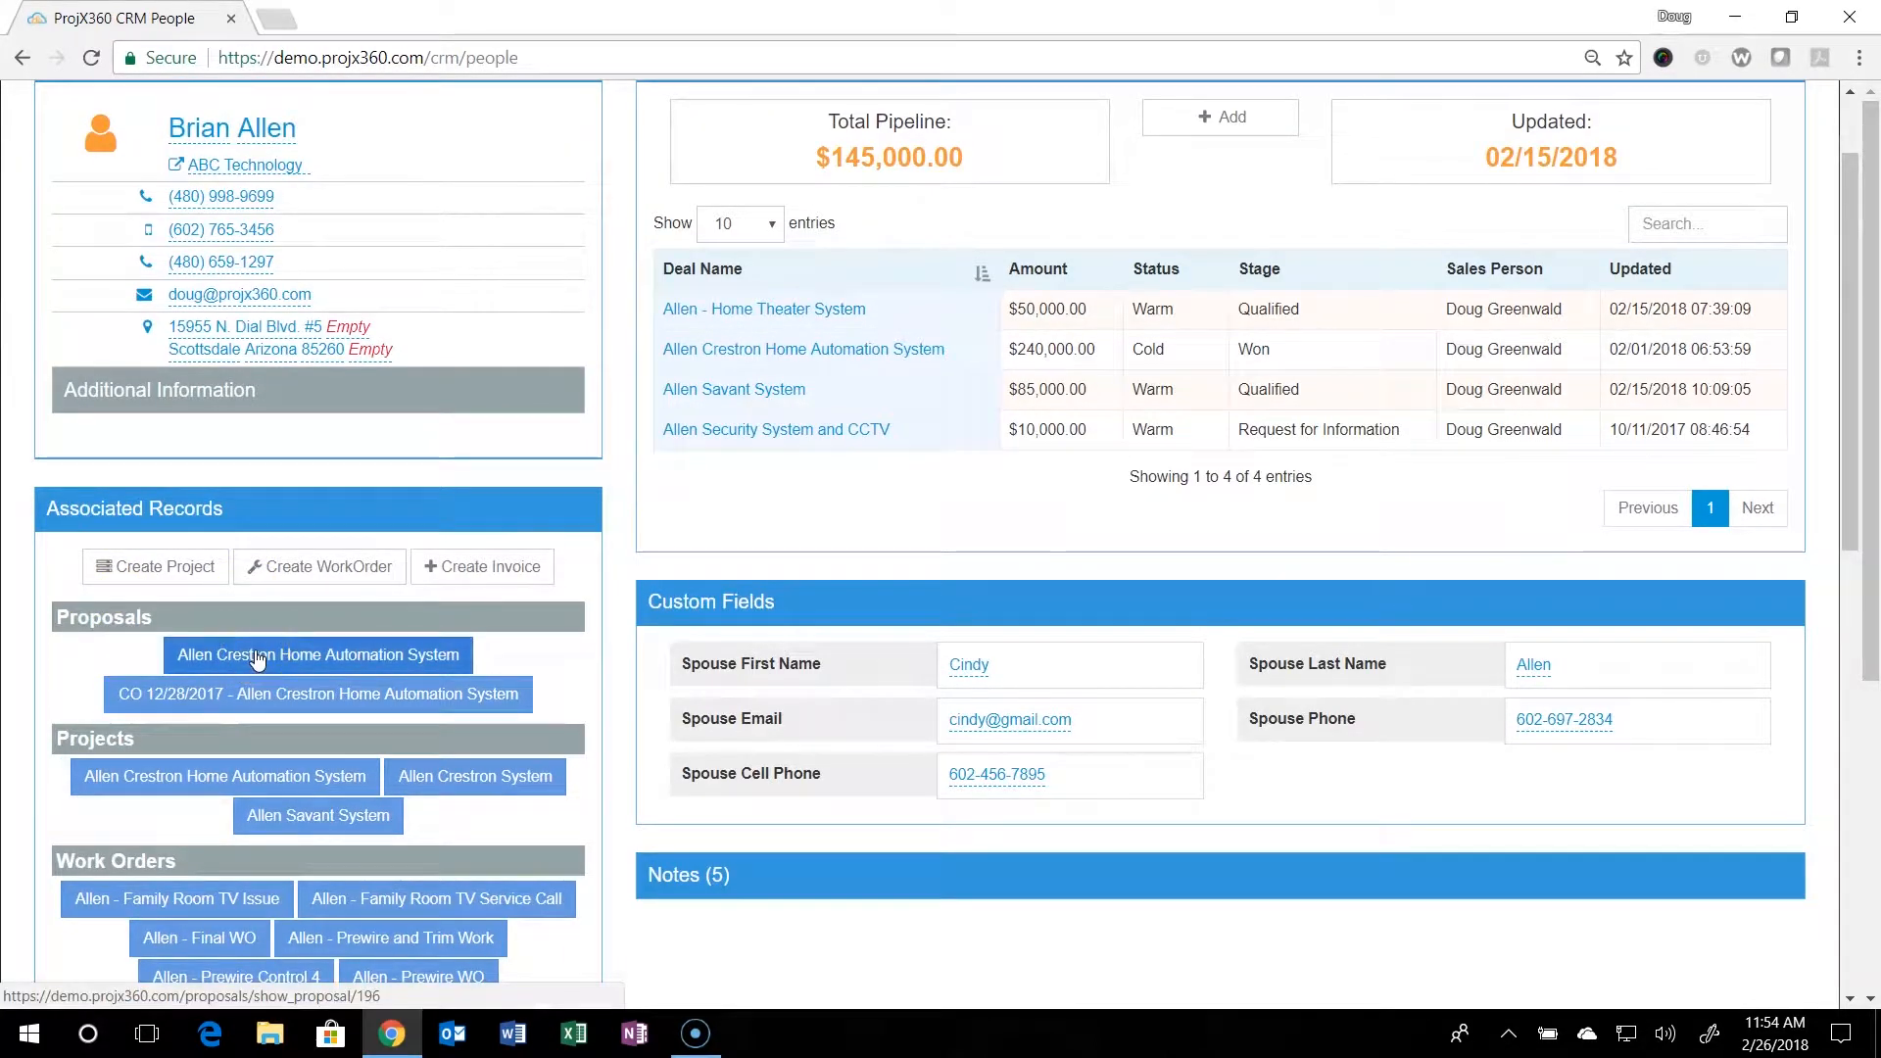
- Review the person's activities and the available actions for the 11/28/2016 Thank you Email, and collapse the list
click(262, 503)
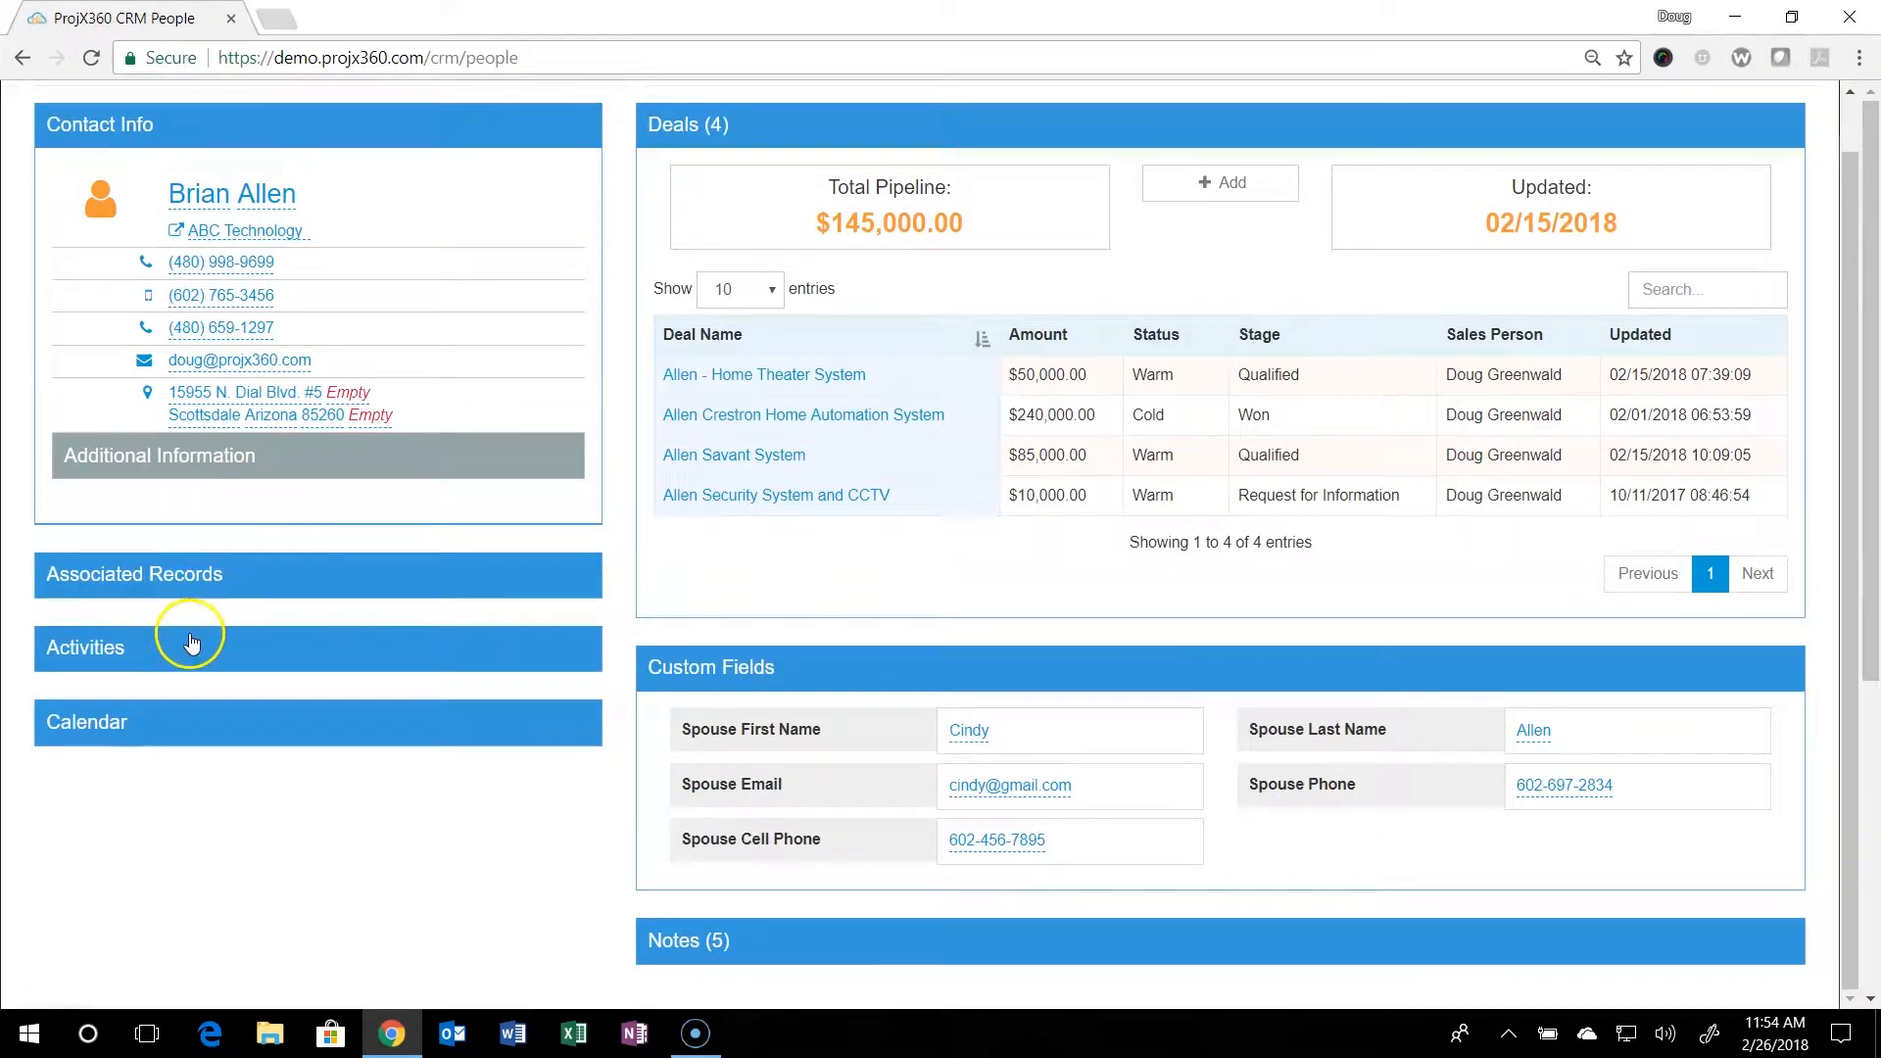
click(186, 640)
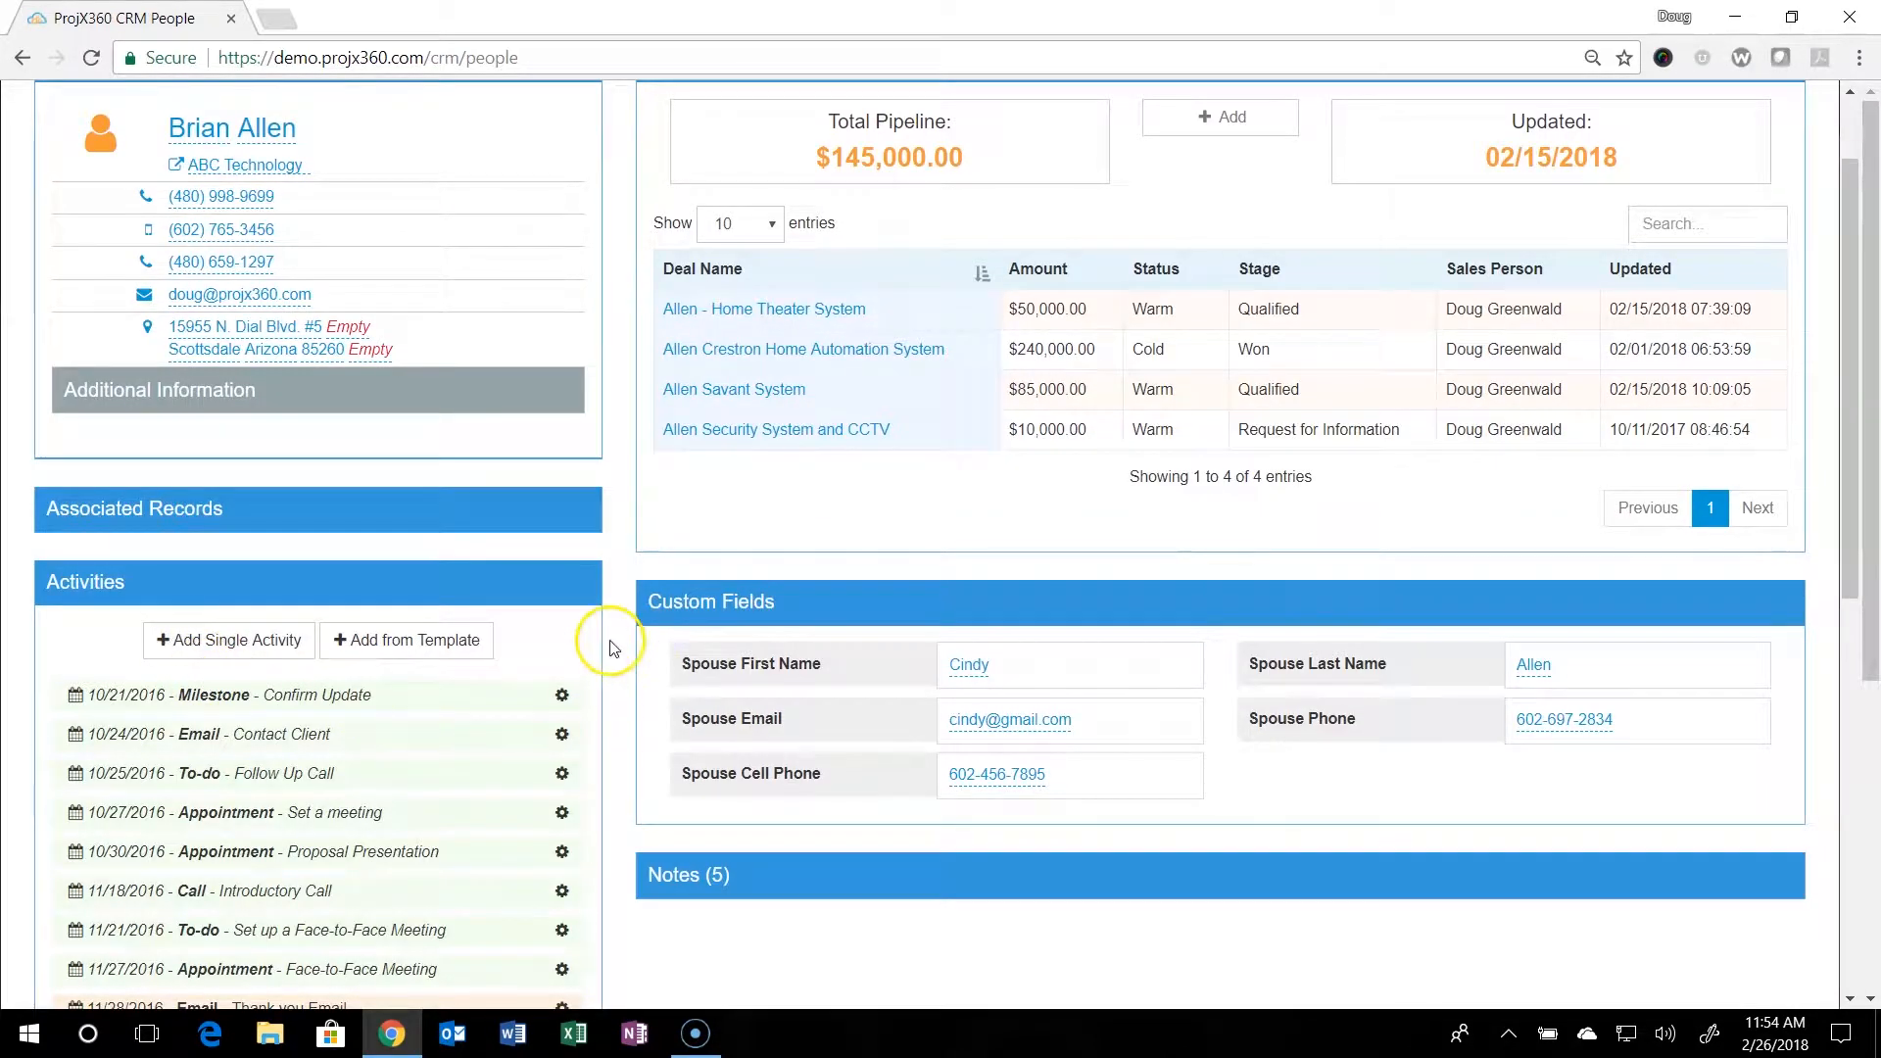
scroll(609, 646, down, 4)
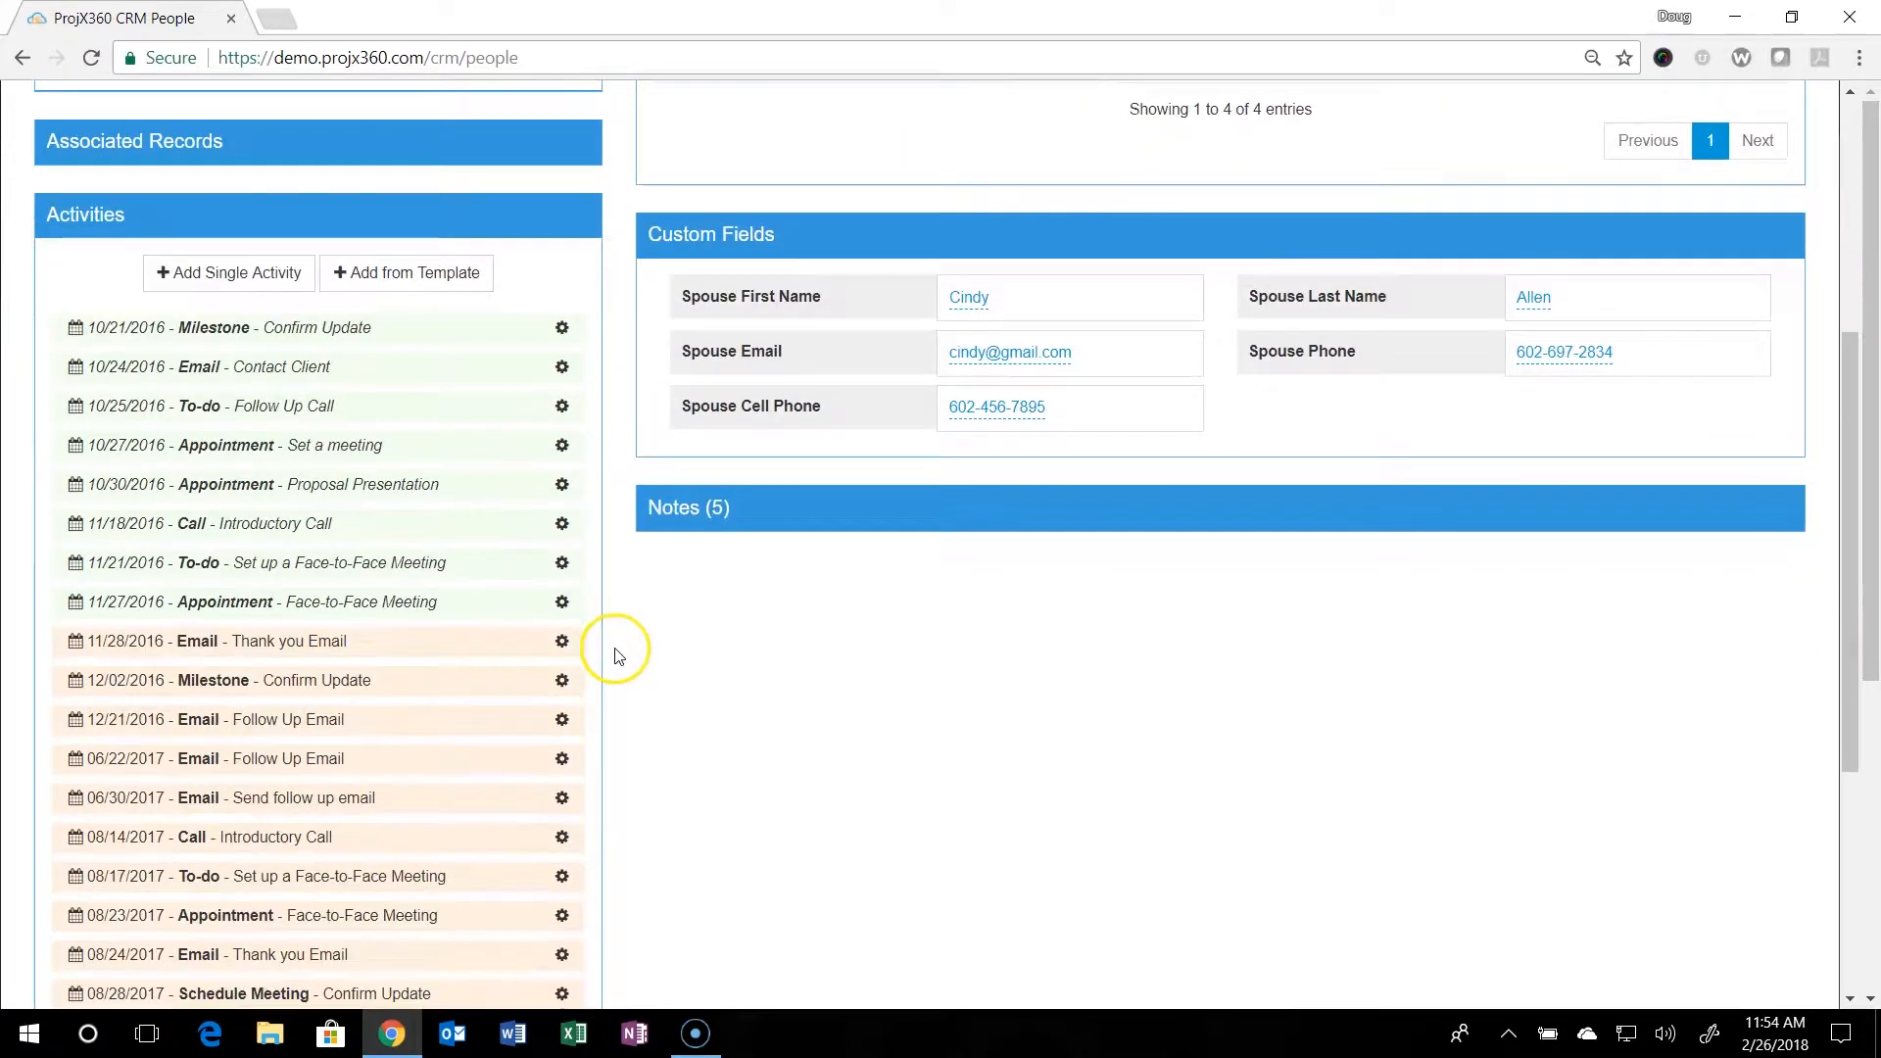
scroll(619, 657, down, 1)
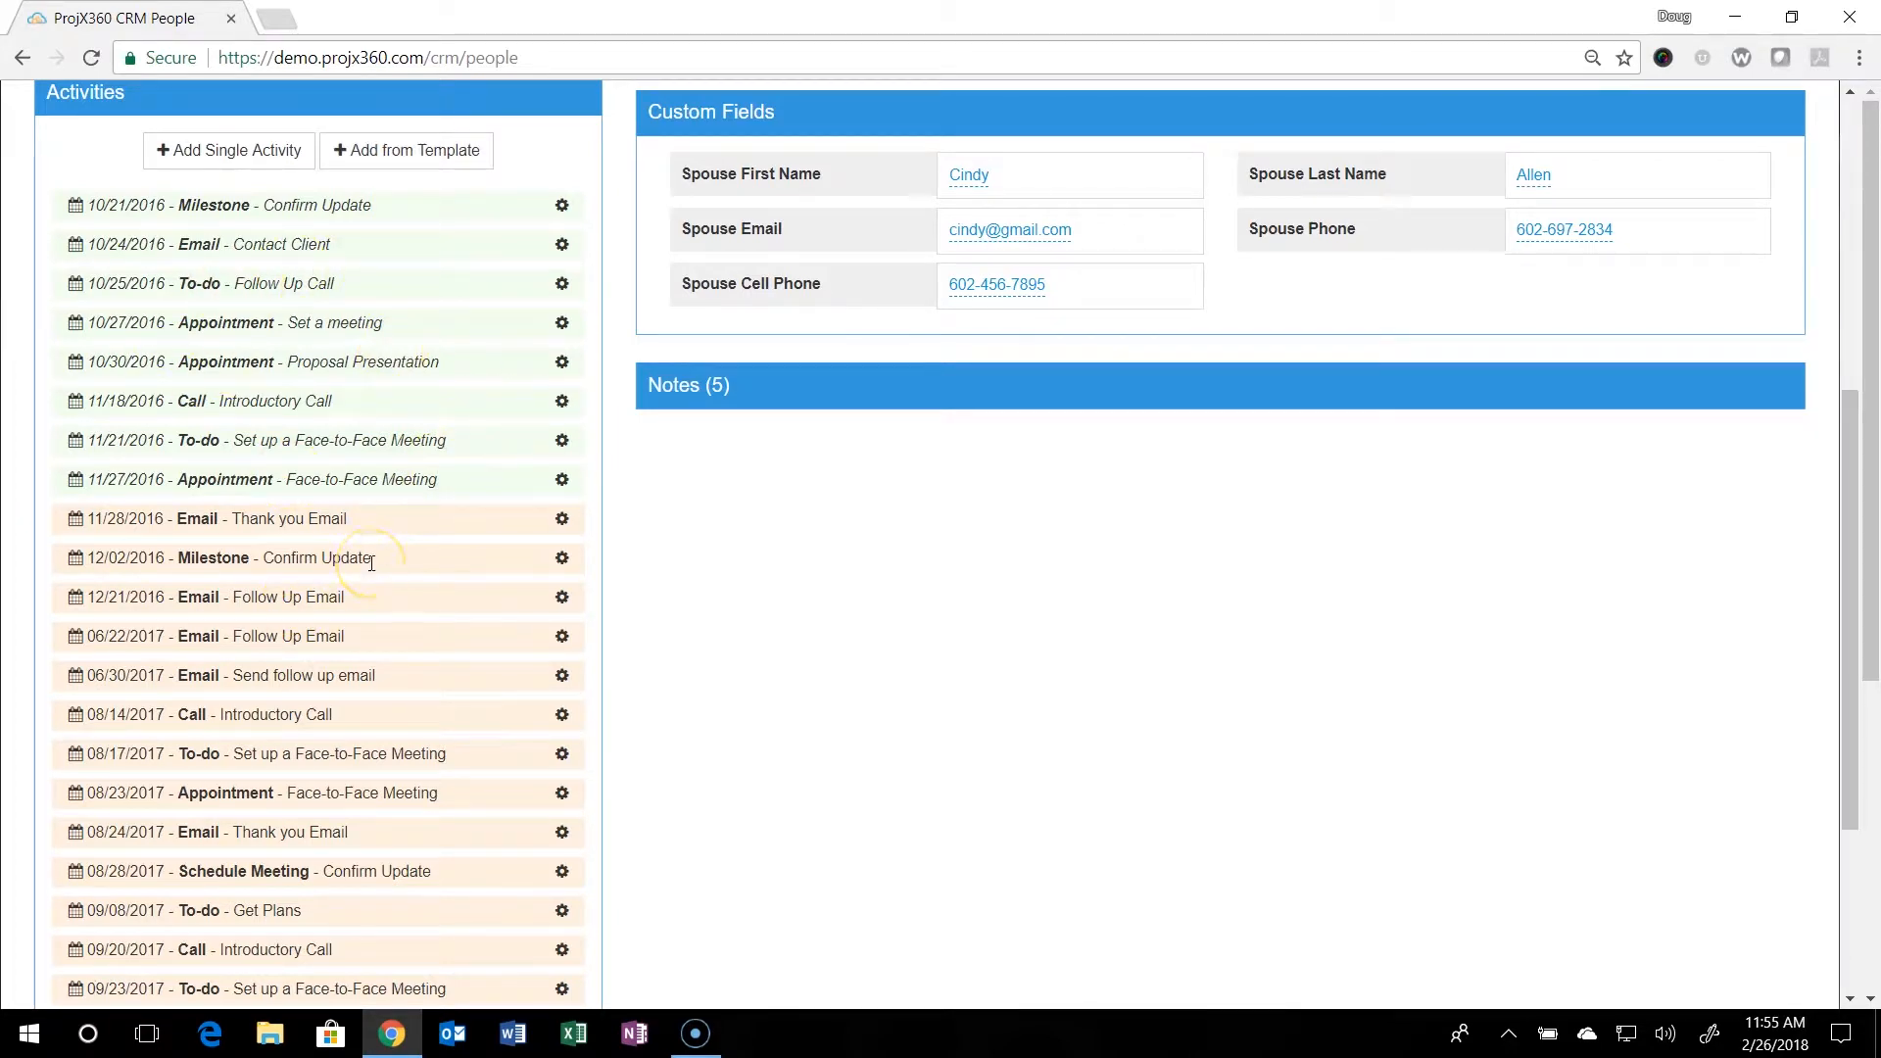
click(563, 527)
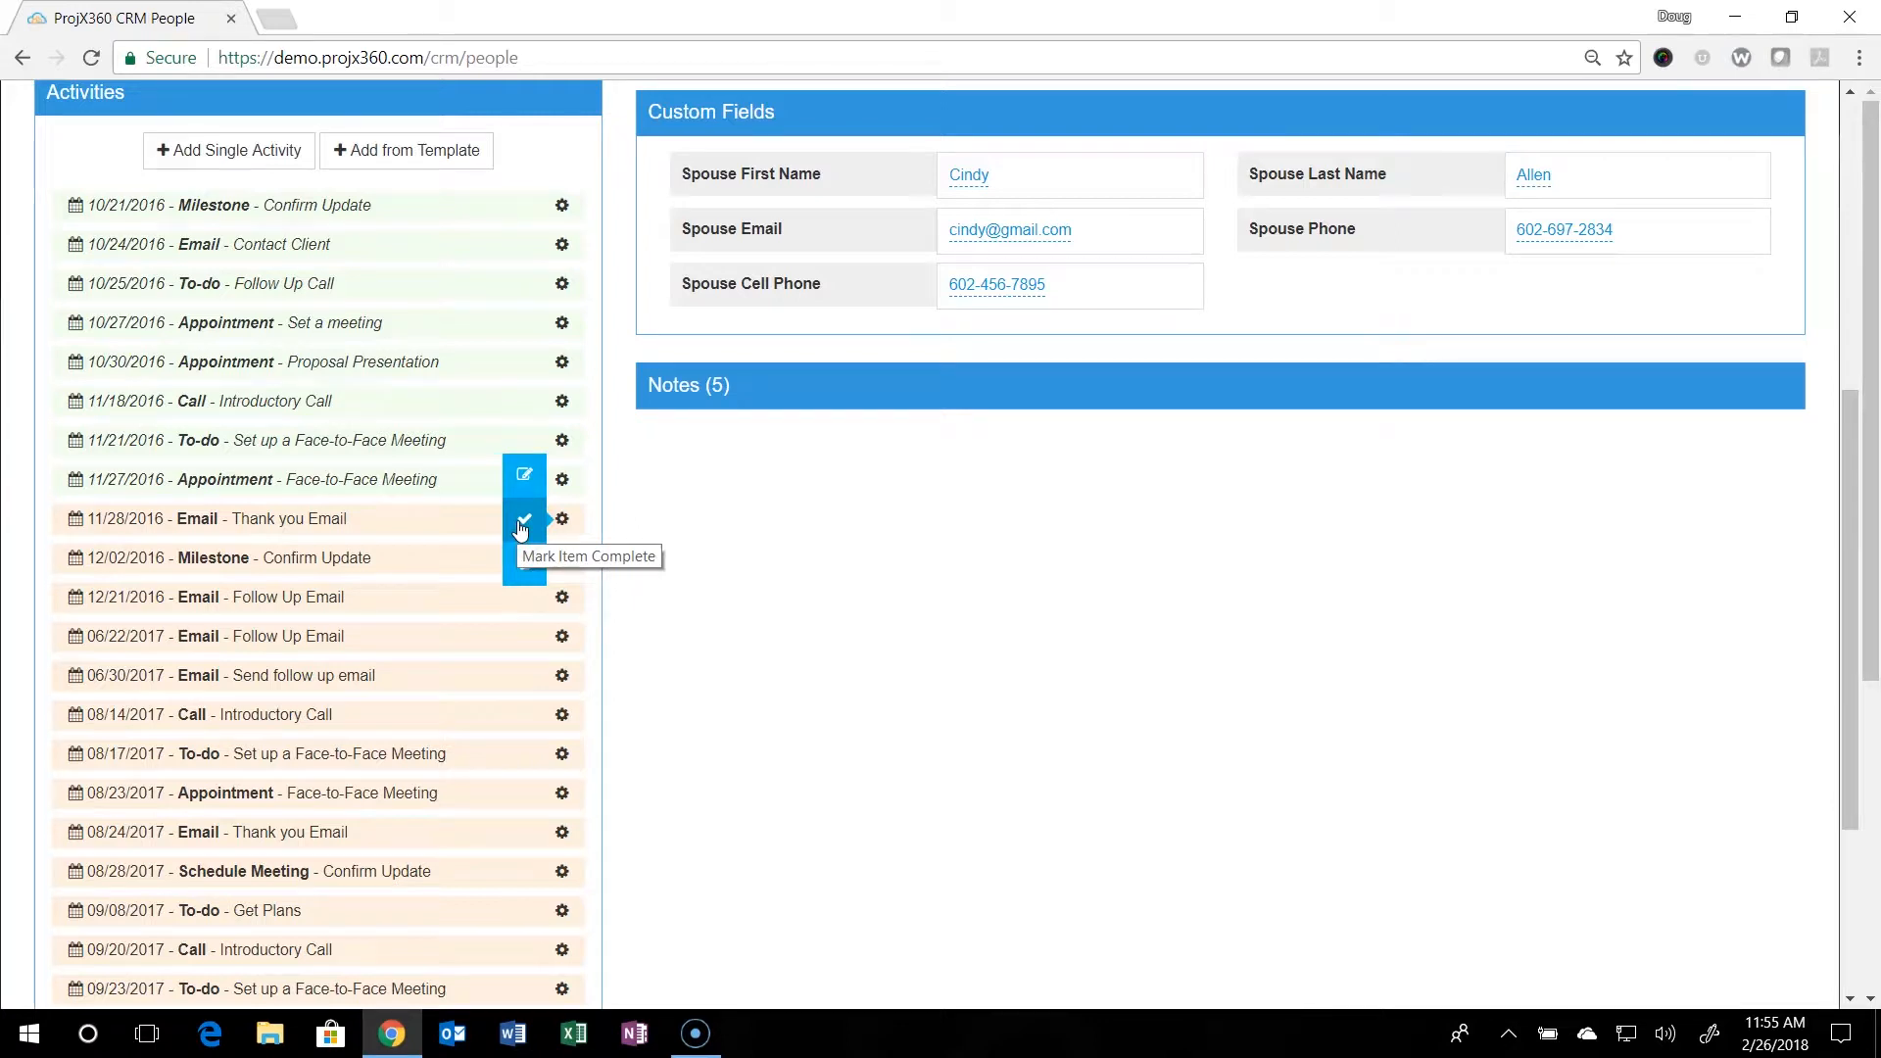
click(519, 577)
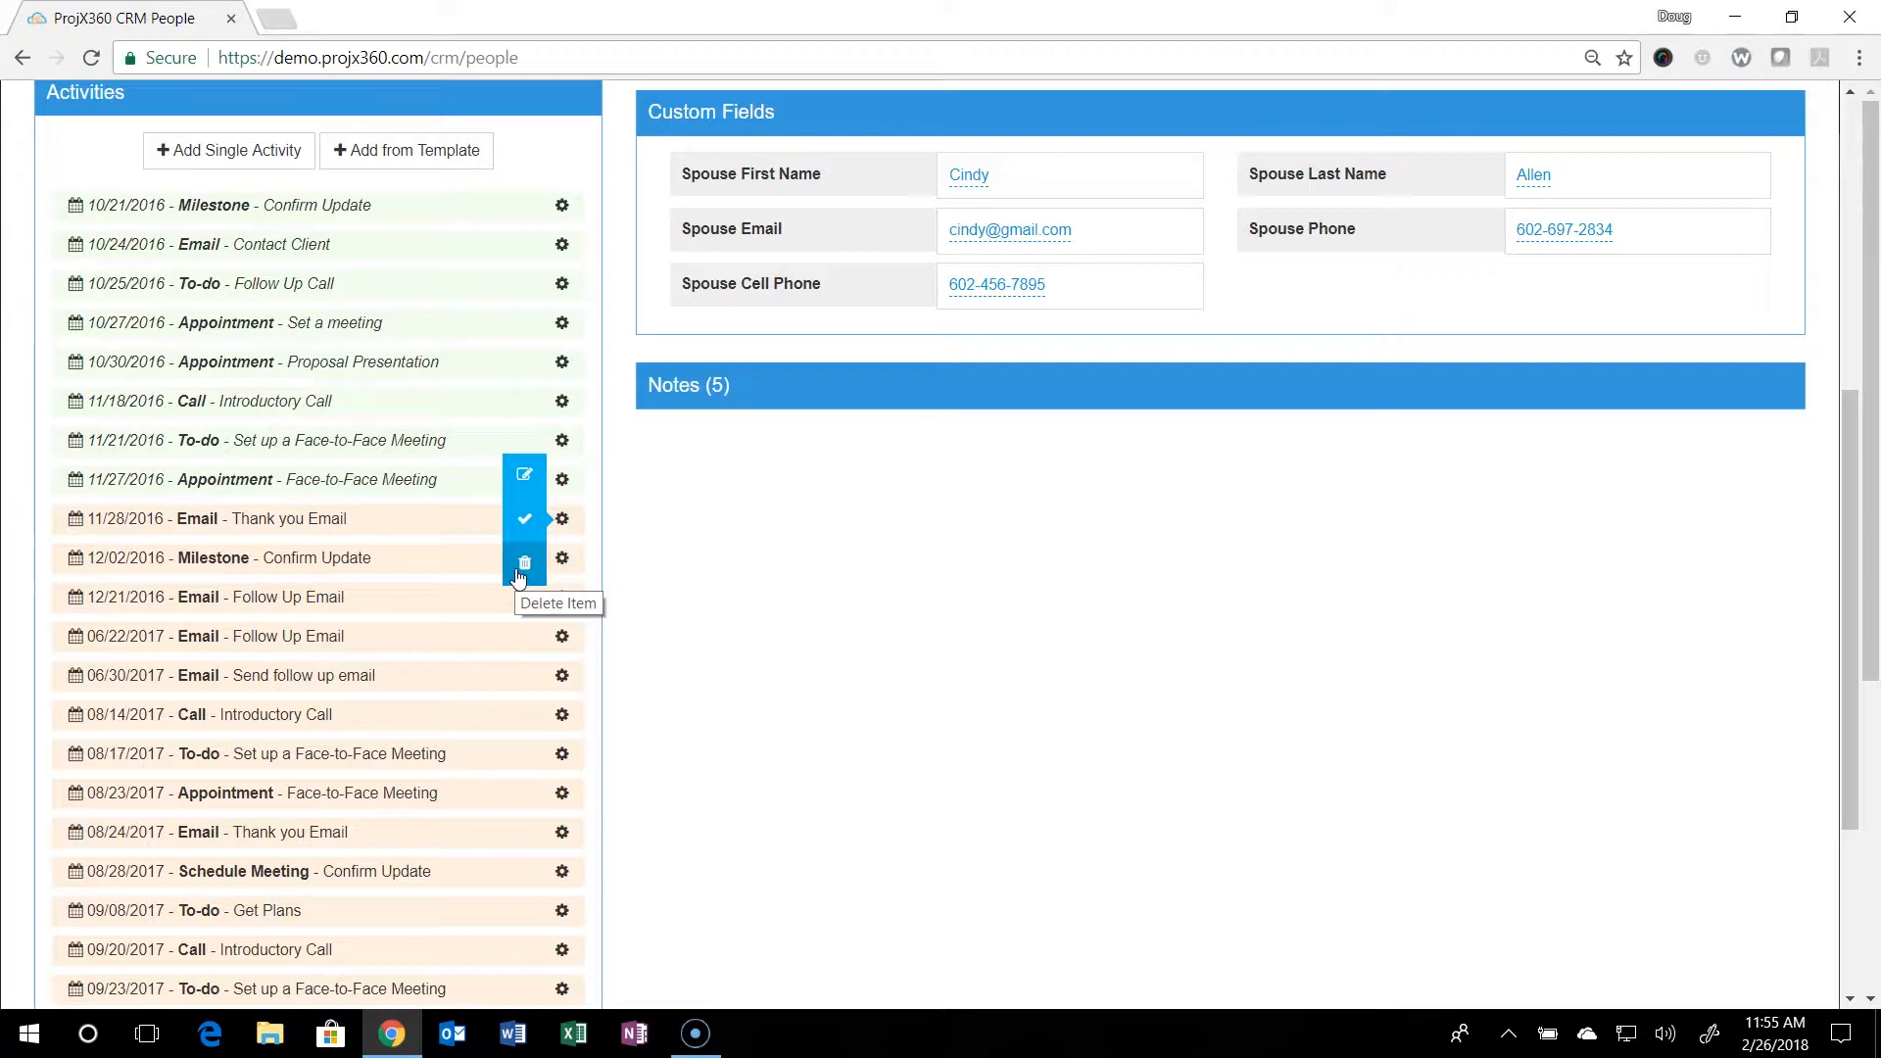
click(253, 106)
- Review the person's February 2018 calendar and collapse it
click(184, 724)
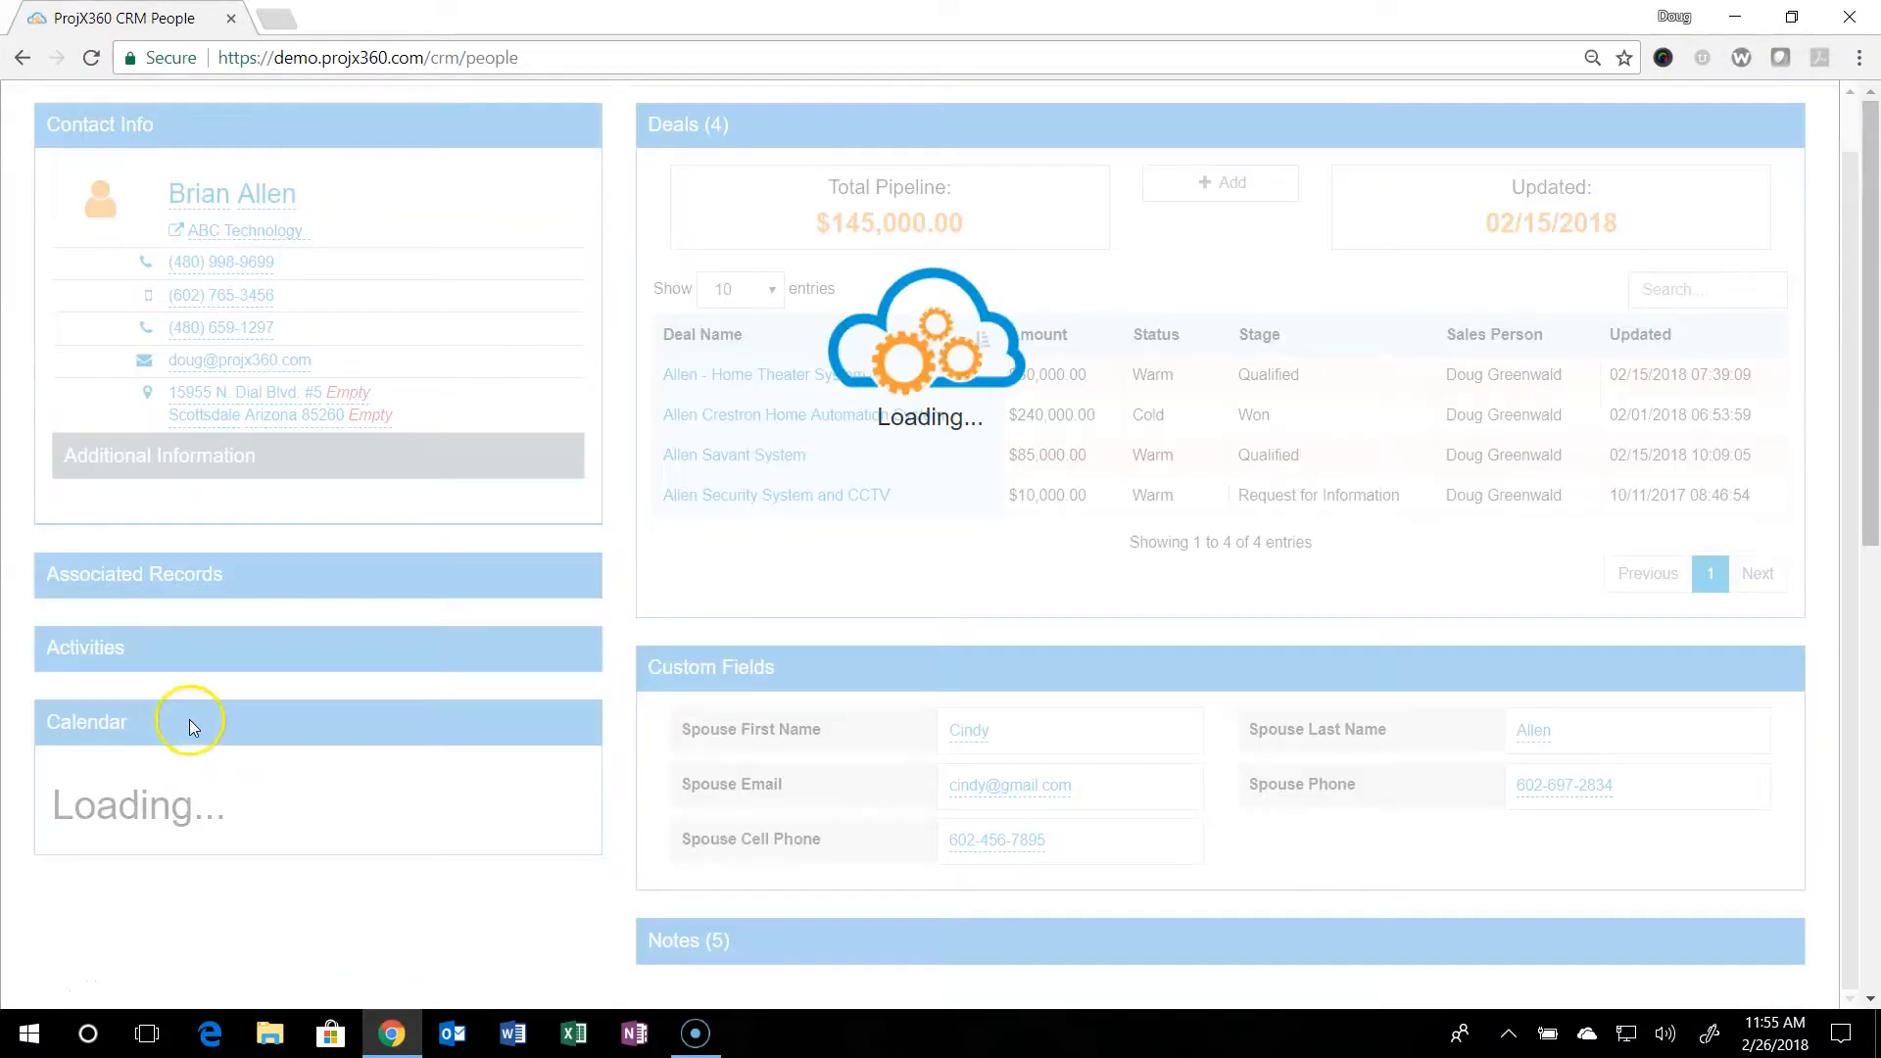
scroll(261, 722, down, 3)
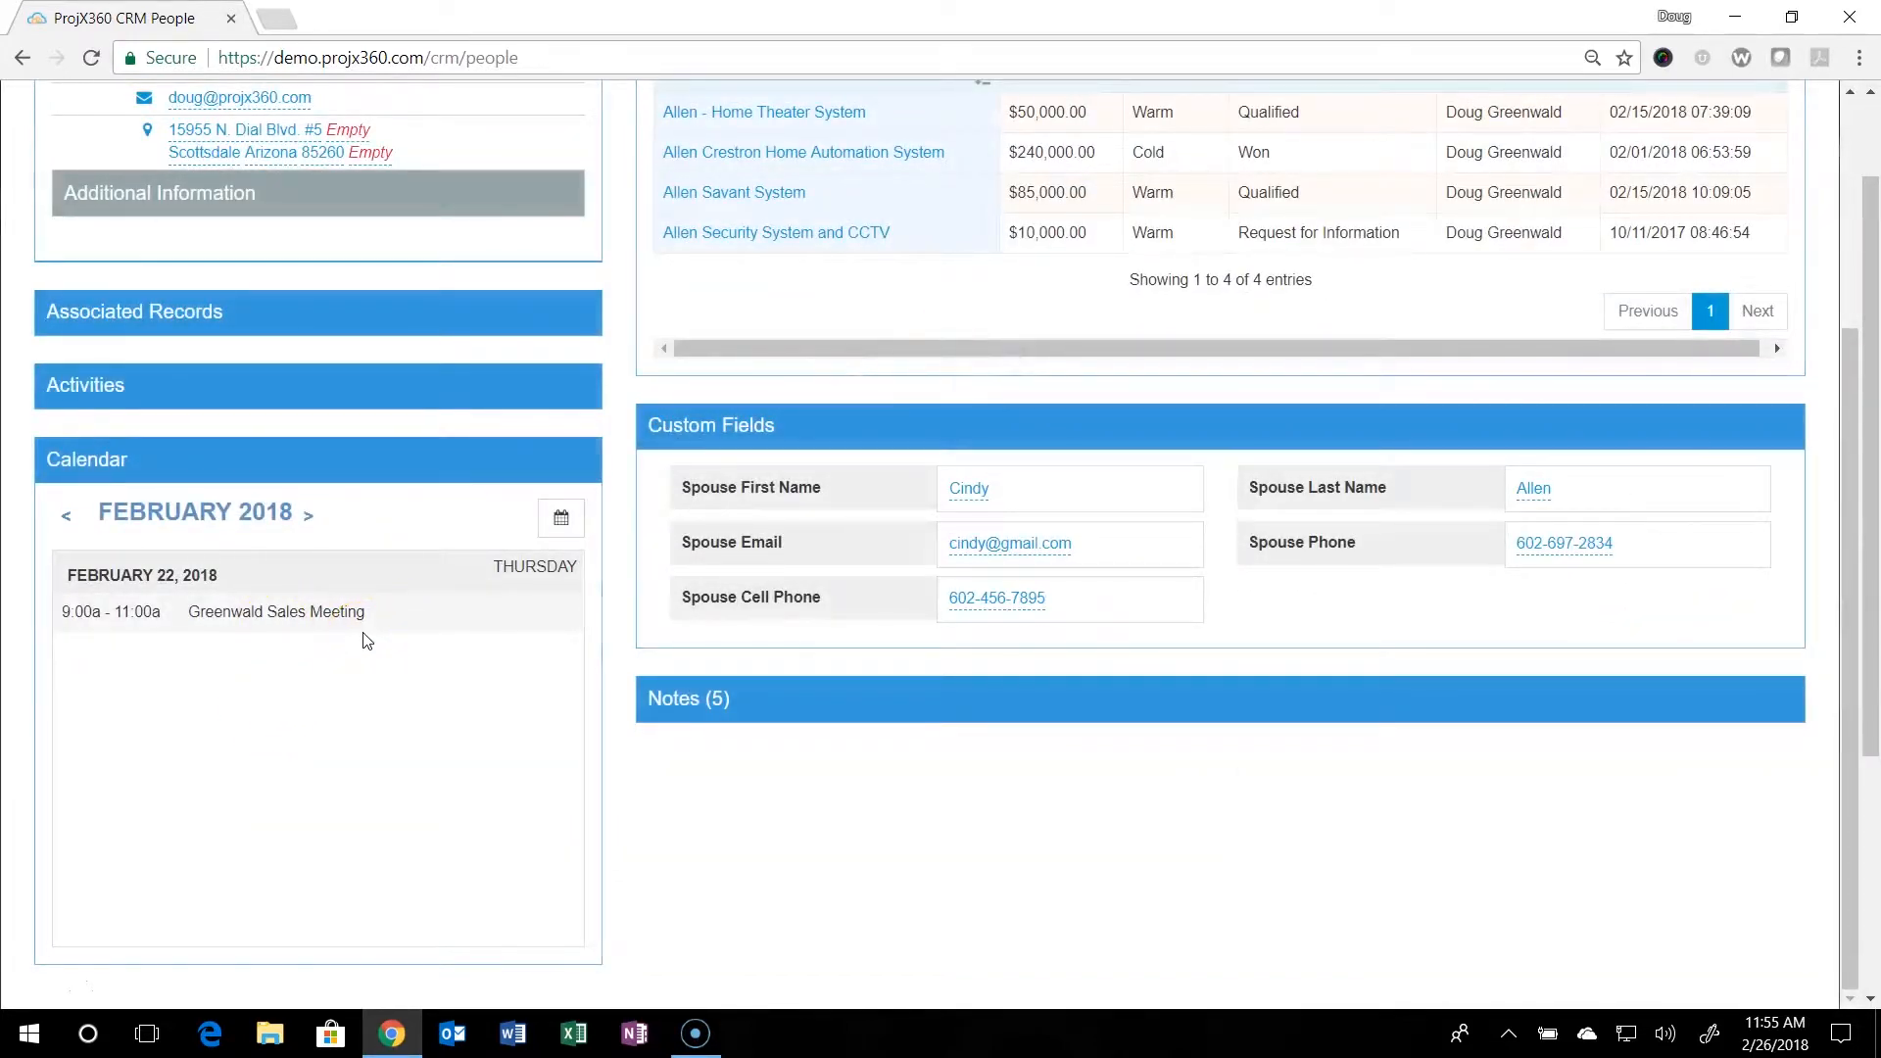
click(565, 522)
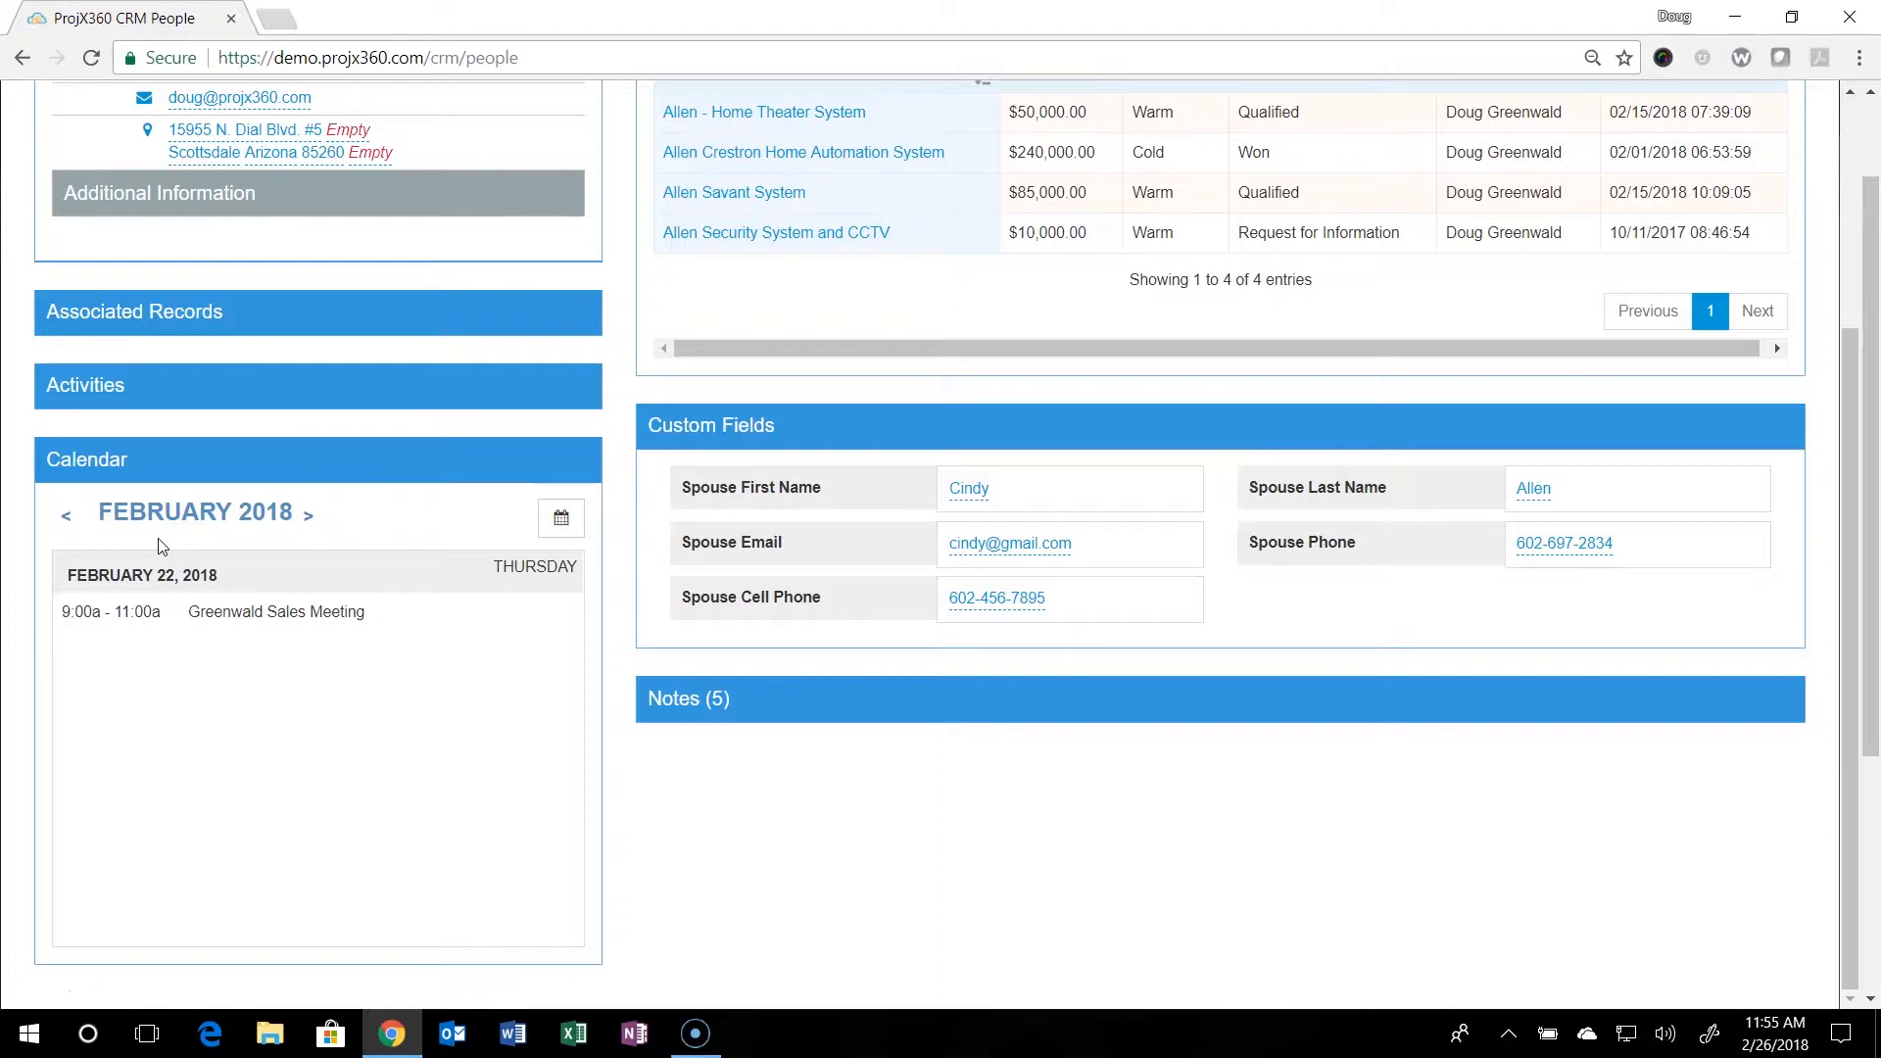
click(307, 456)
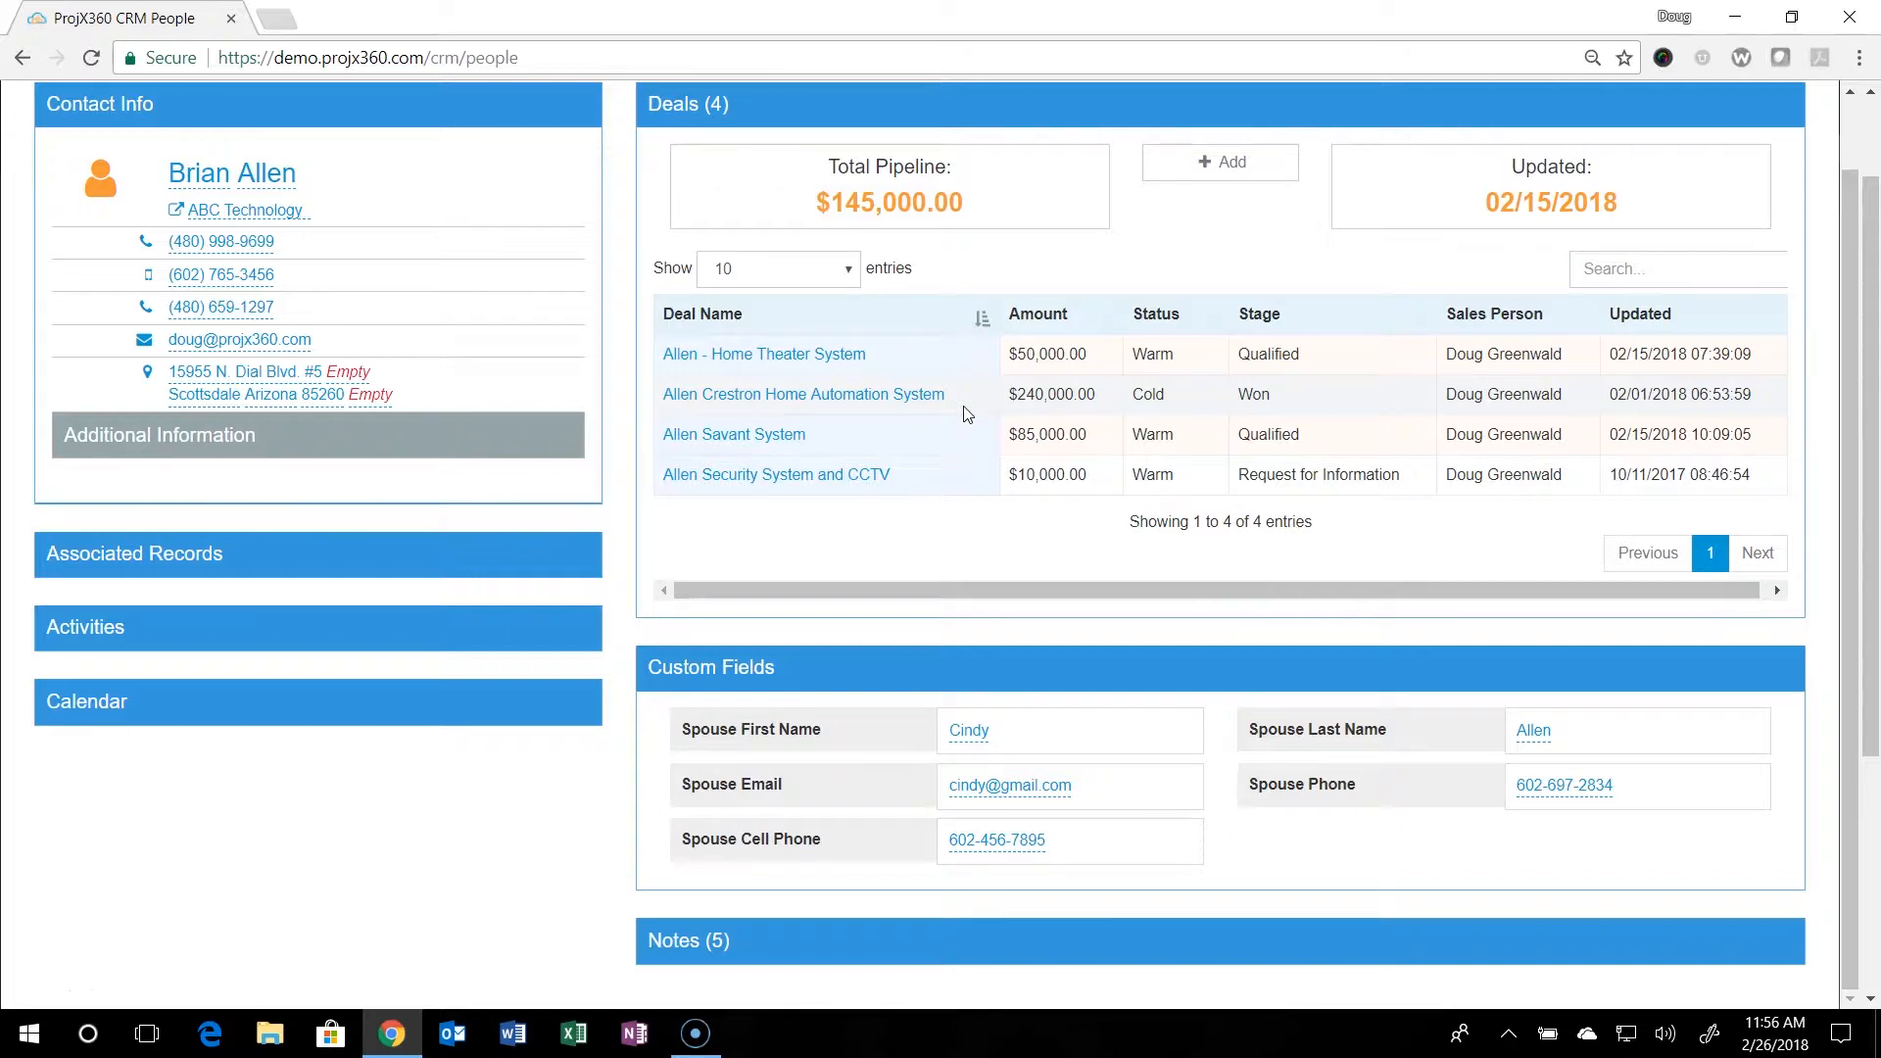
- Start a new deal for the person with an amount of 50000 and the Presentation stage
click(1210, 164)
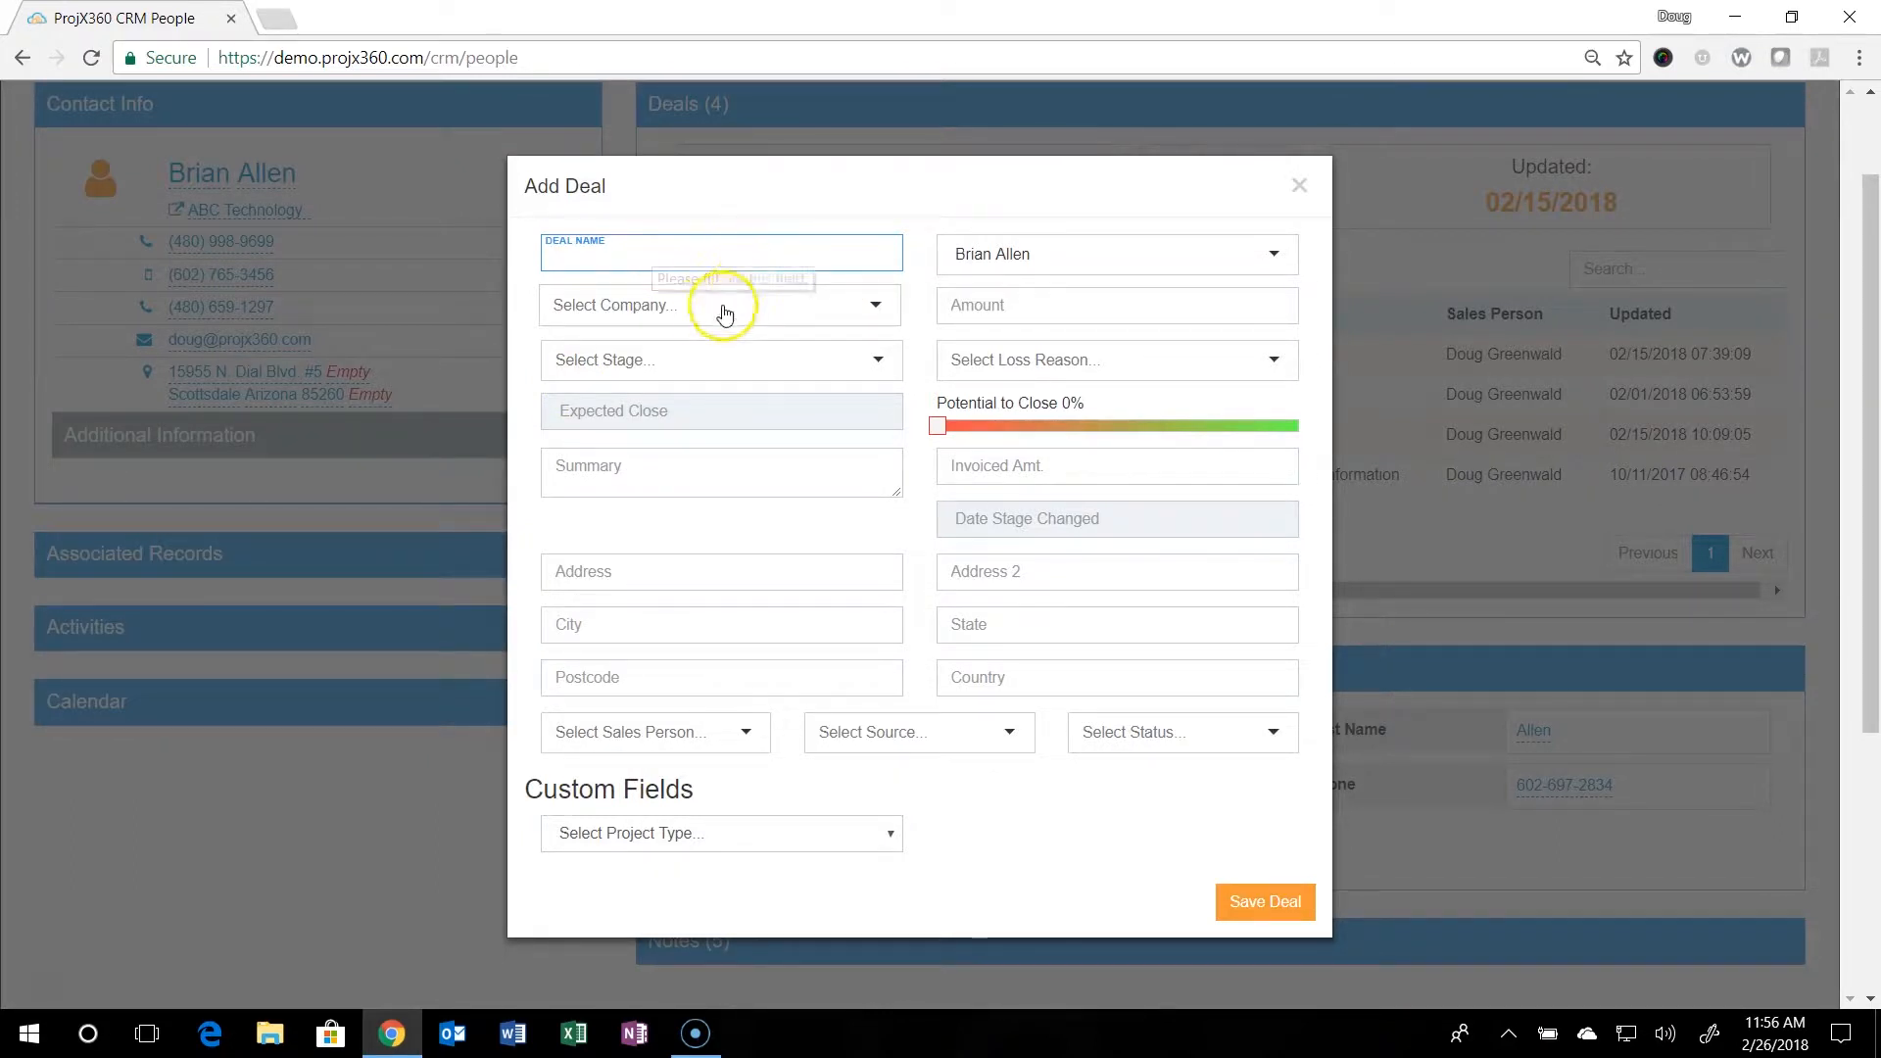
click(696, 314)
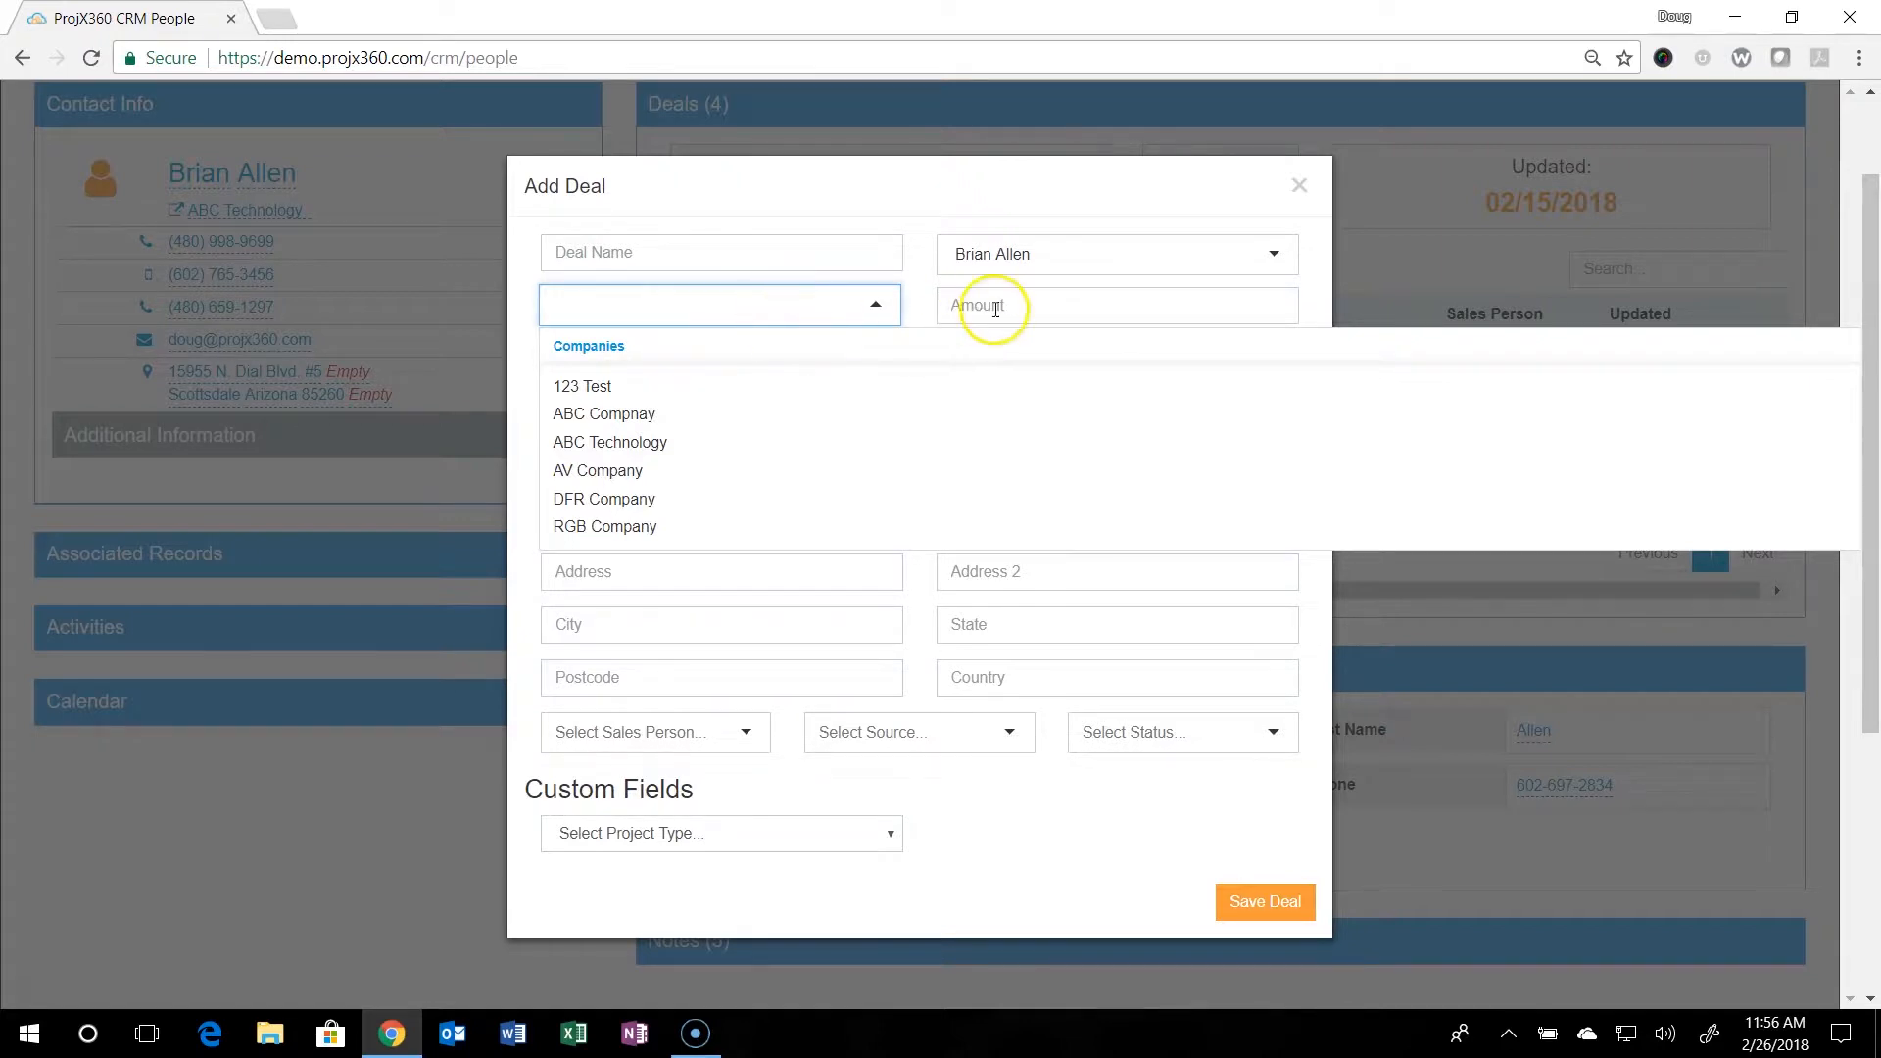
click(996, 310)
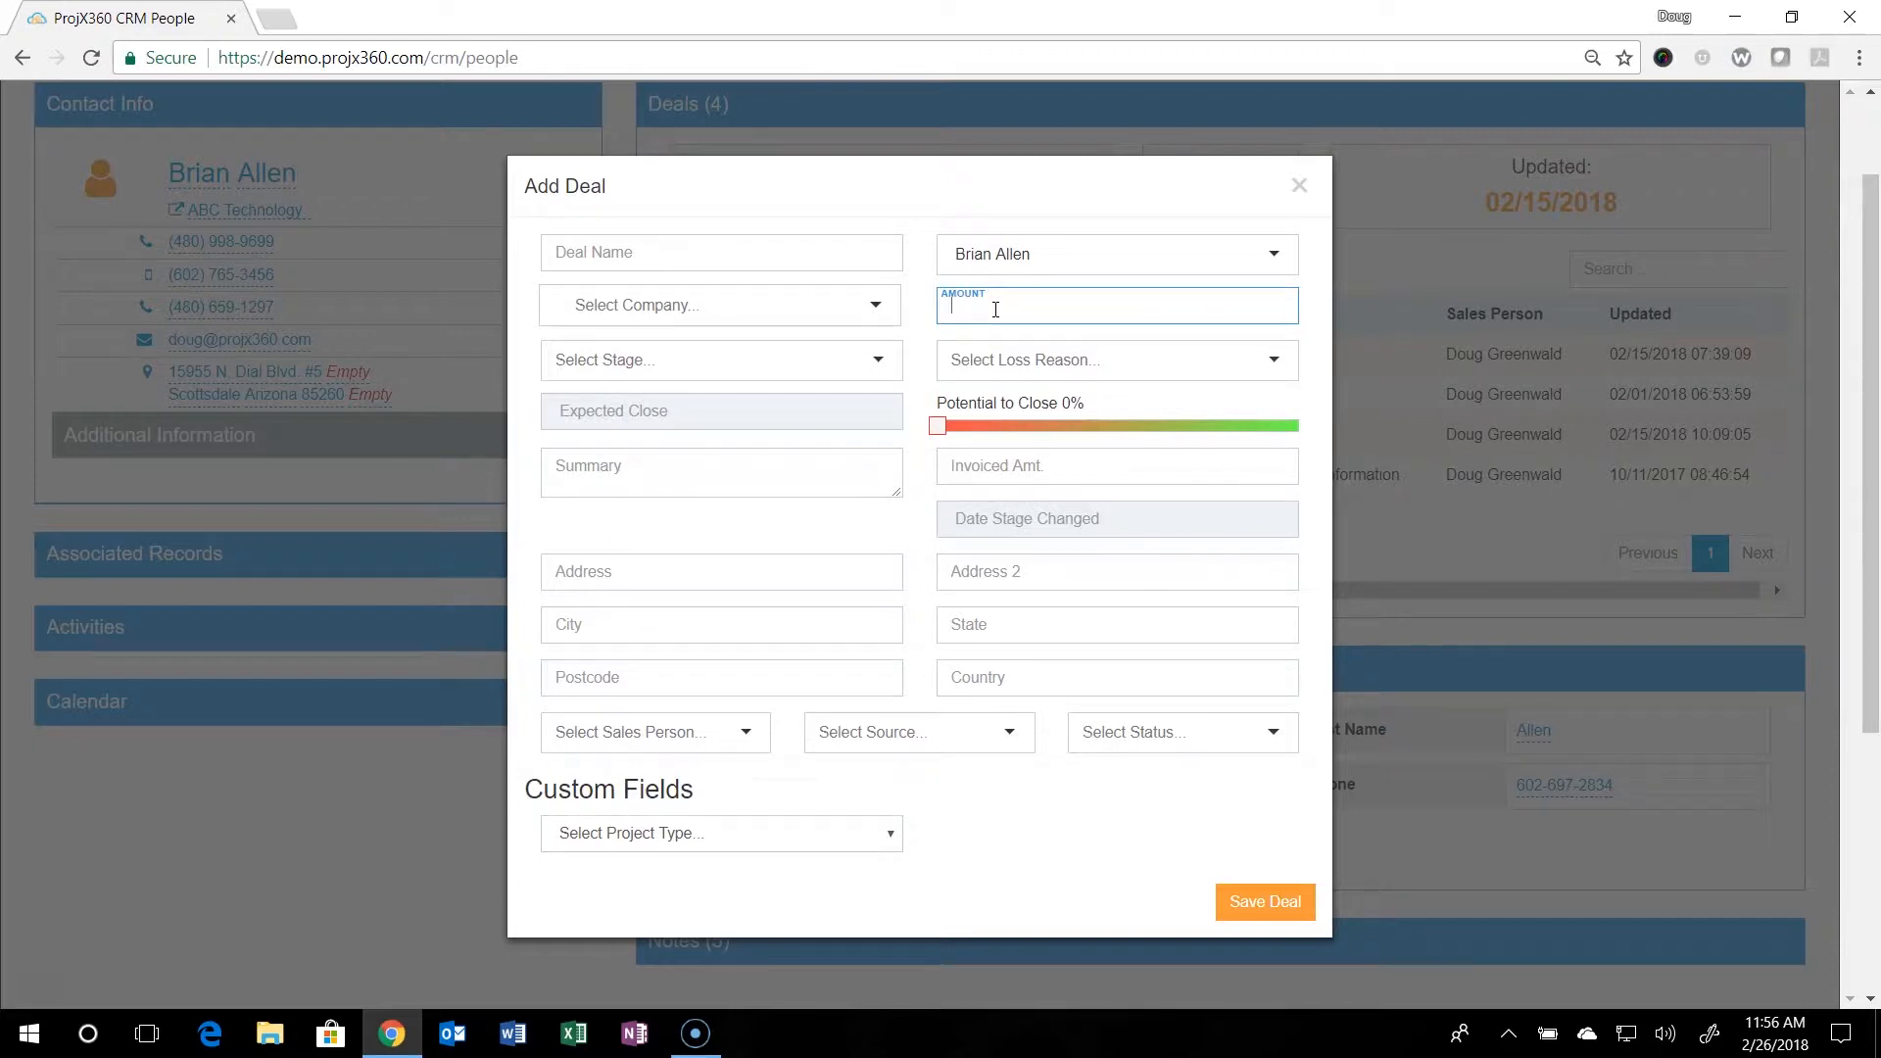
text(50000)
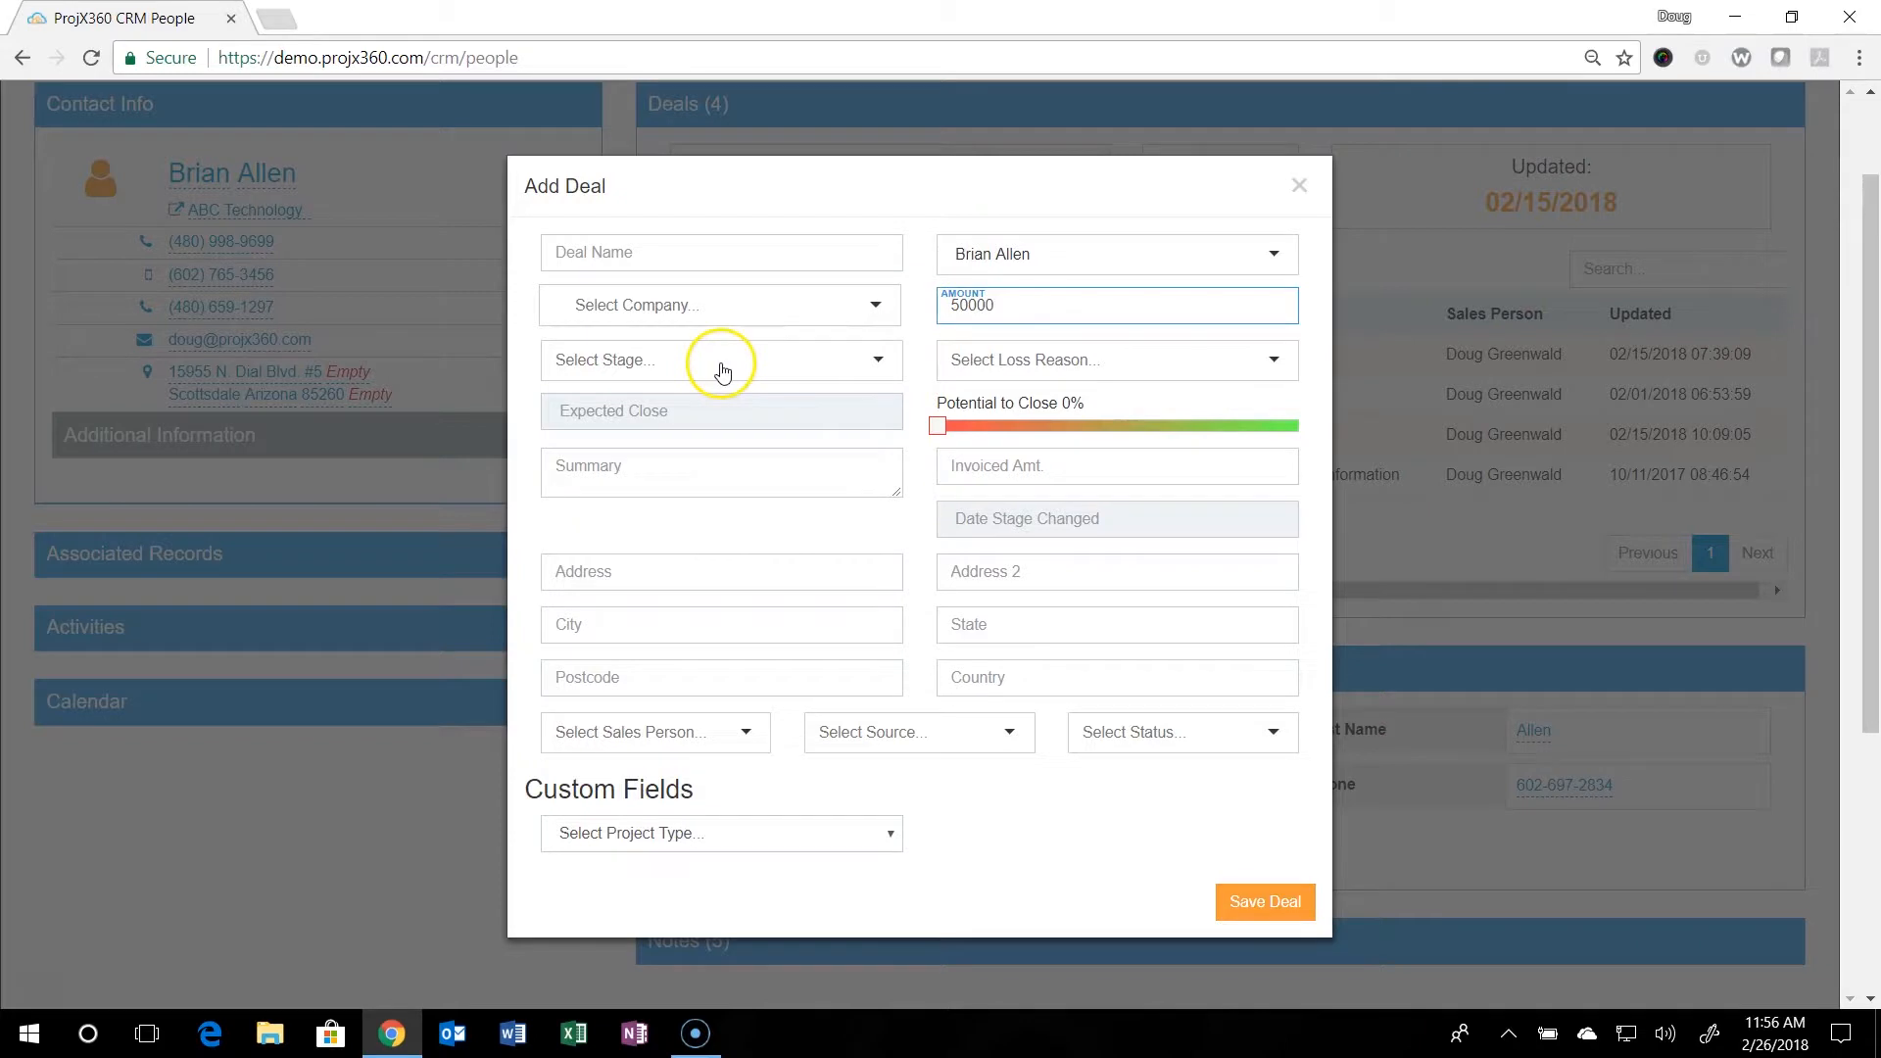
click(720, 369)
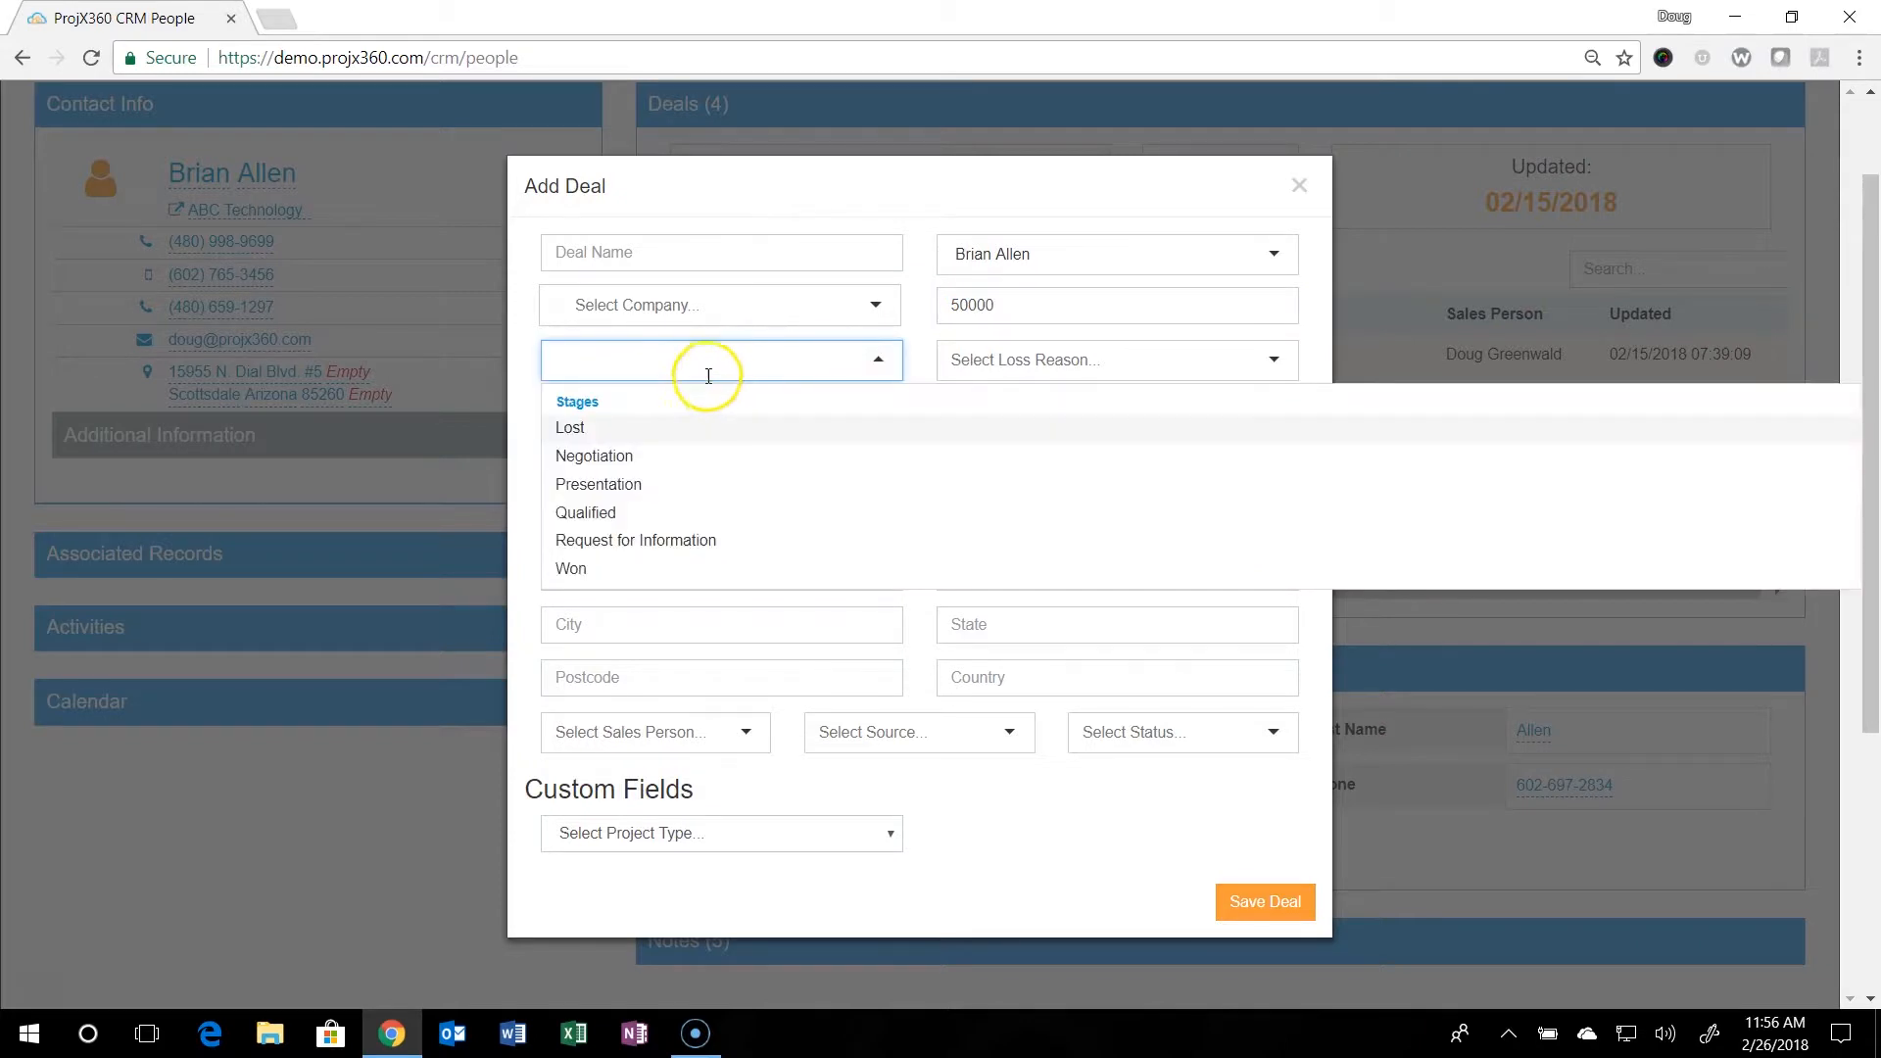
click(605, 484)
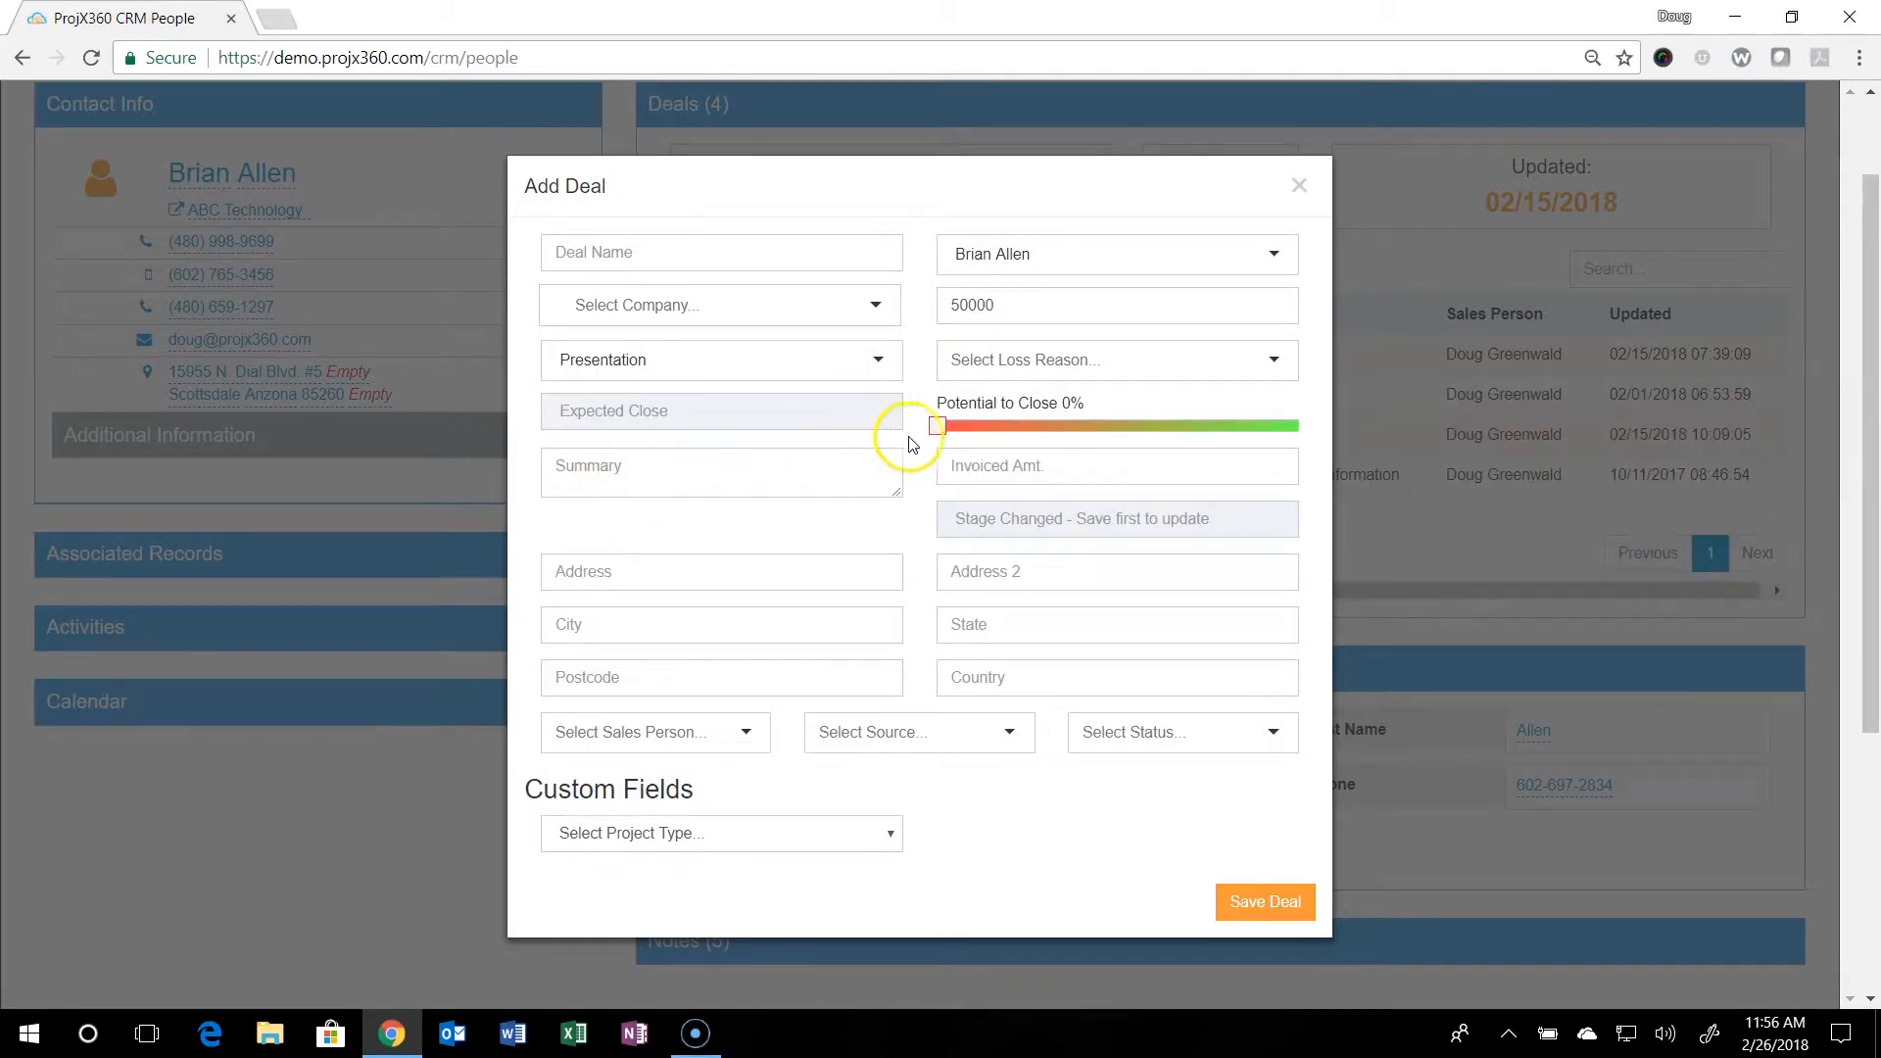
- Set the new deal's potential to close to 40% and its expected close date to 3/29/2018
drag(935, 430, 1086, 433)
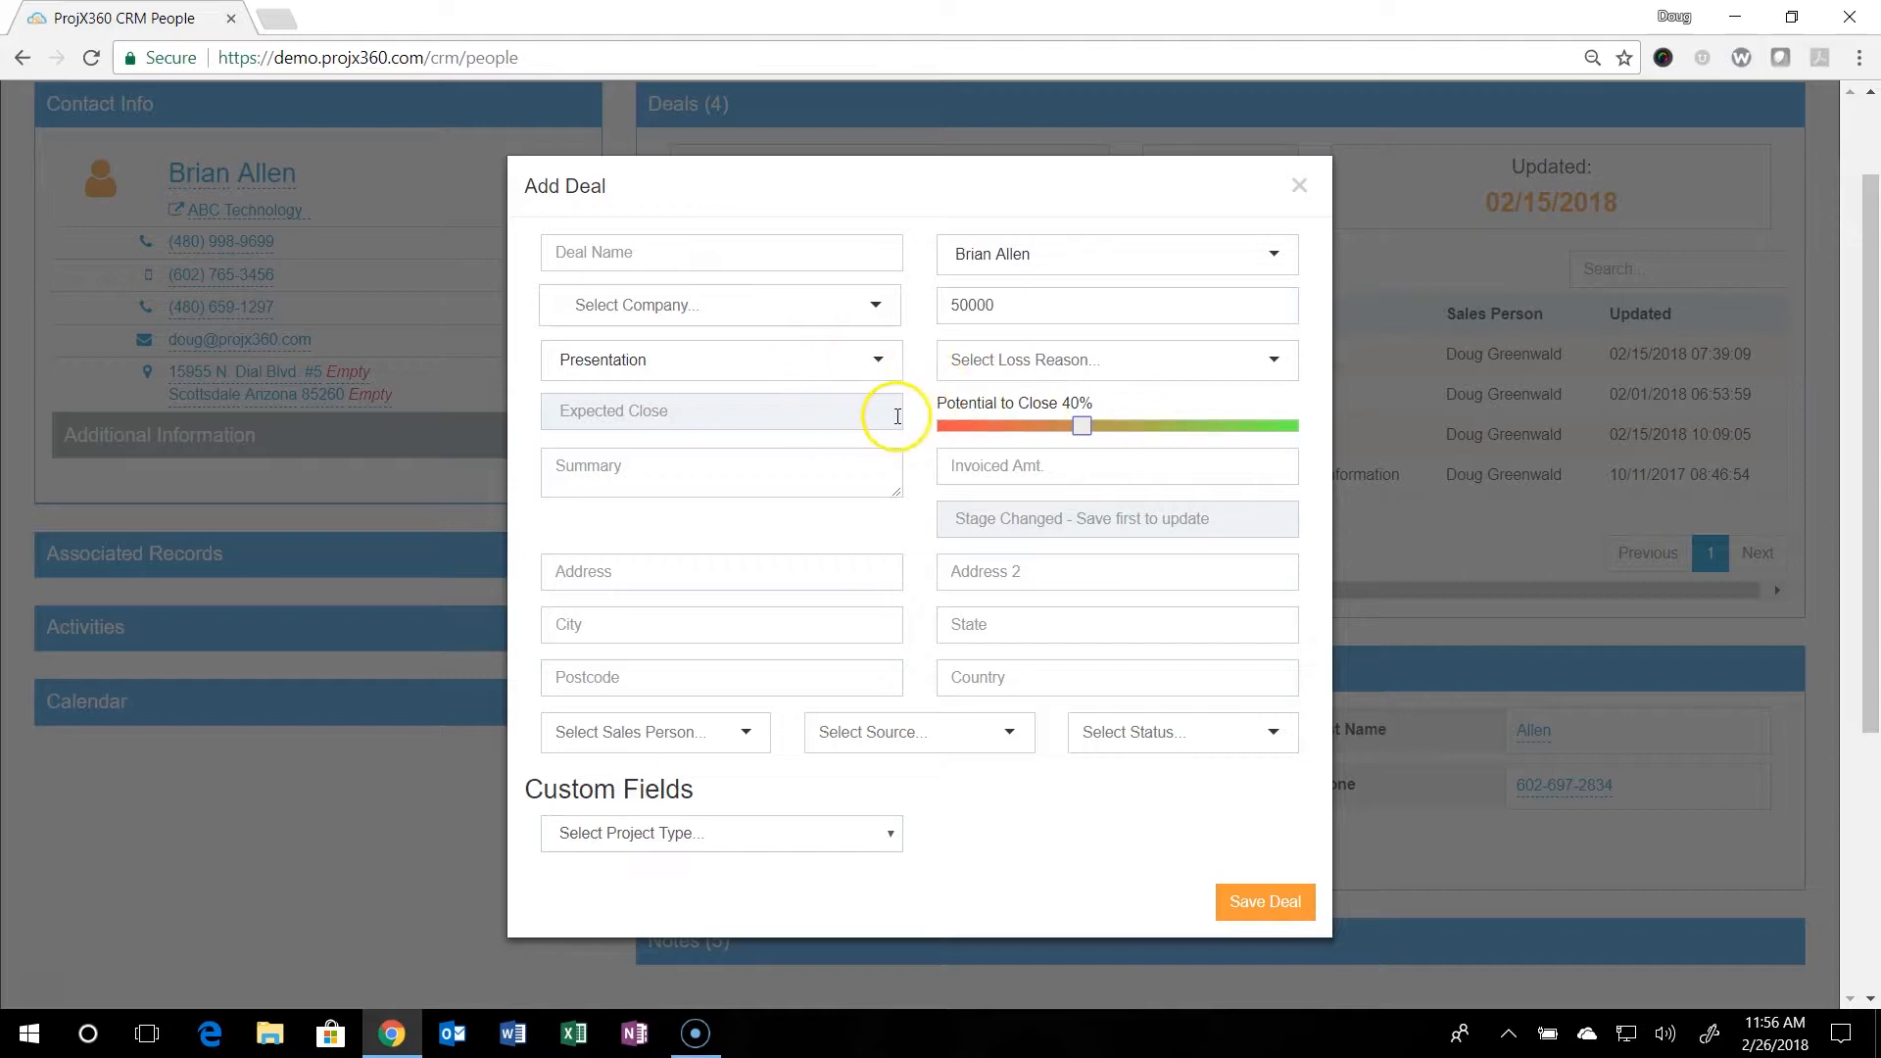
click(877, 418)
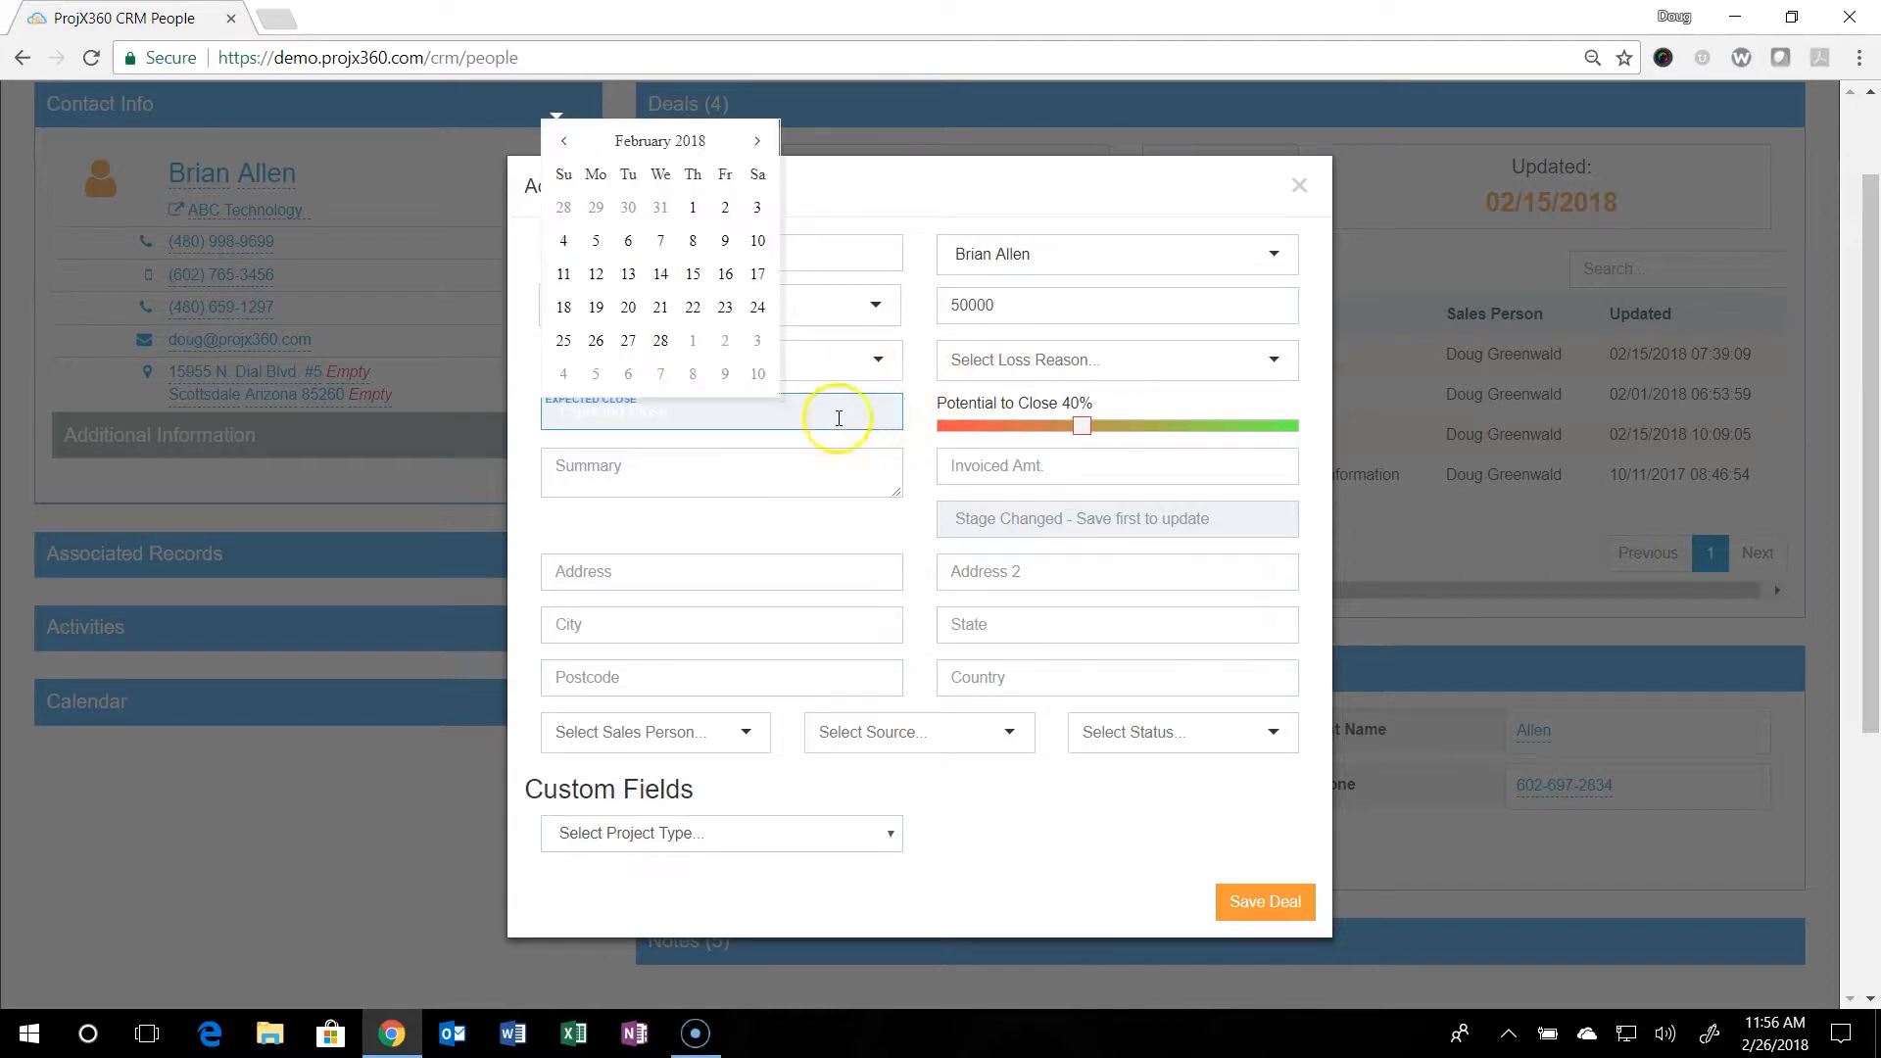
click(767, 143)
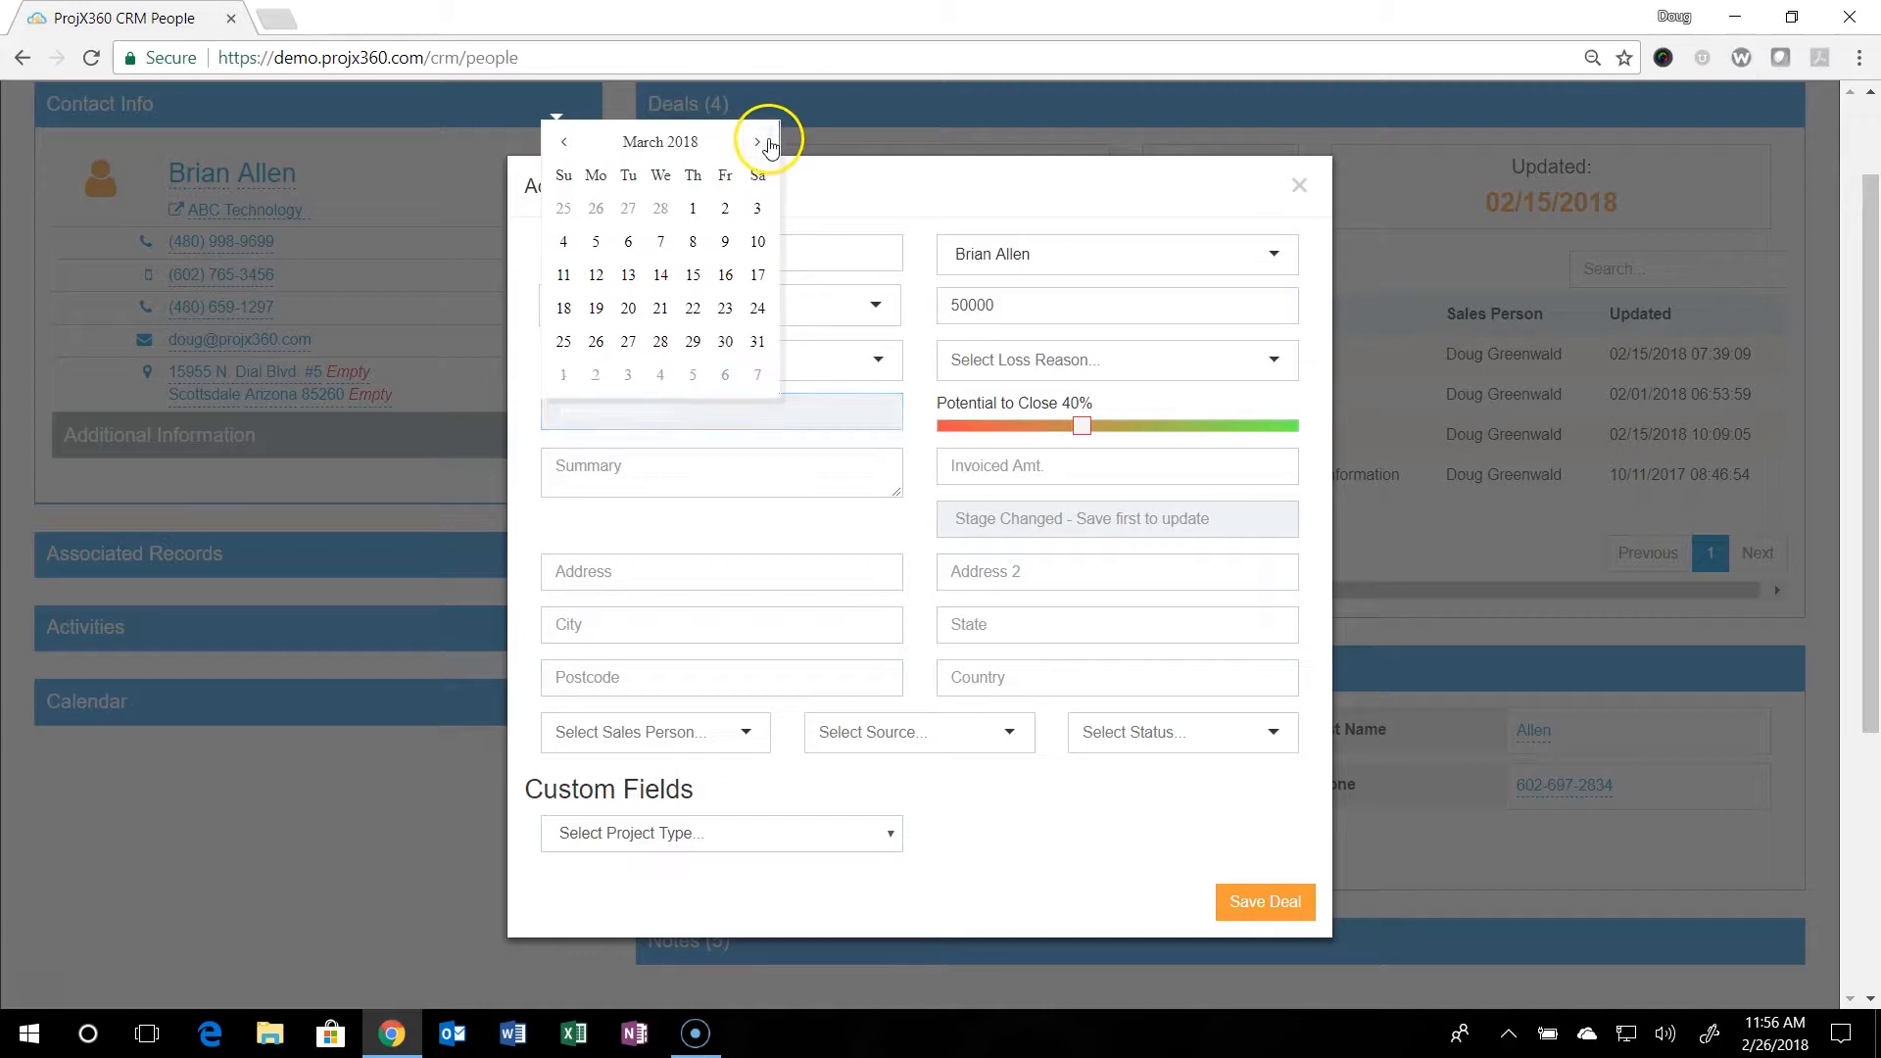
click(693, 342)
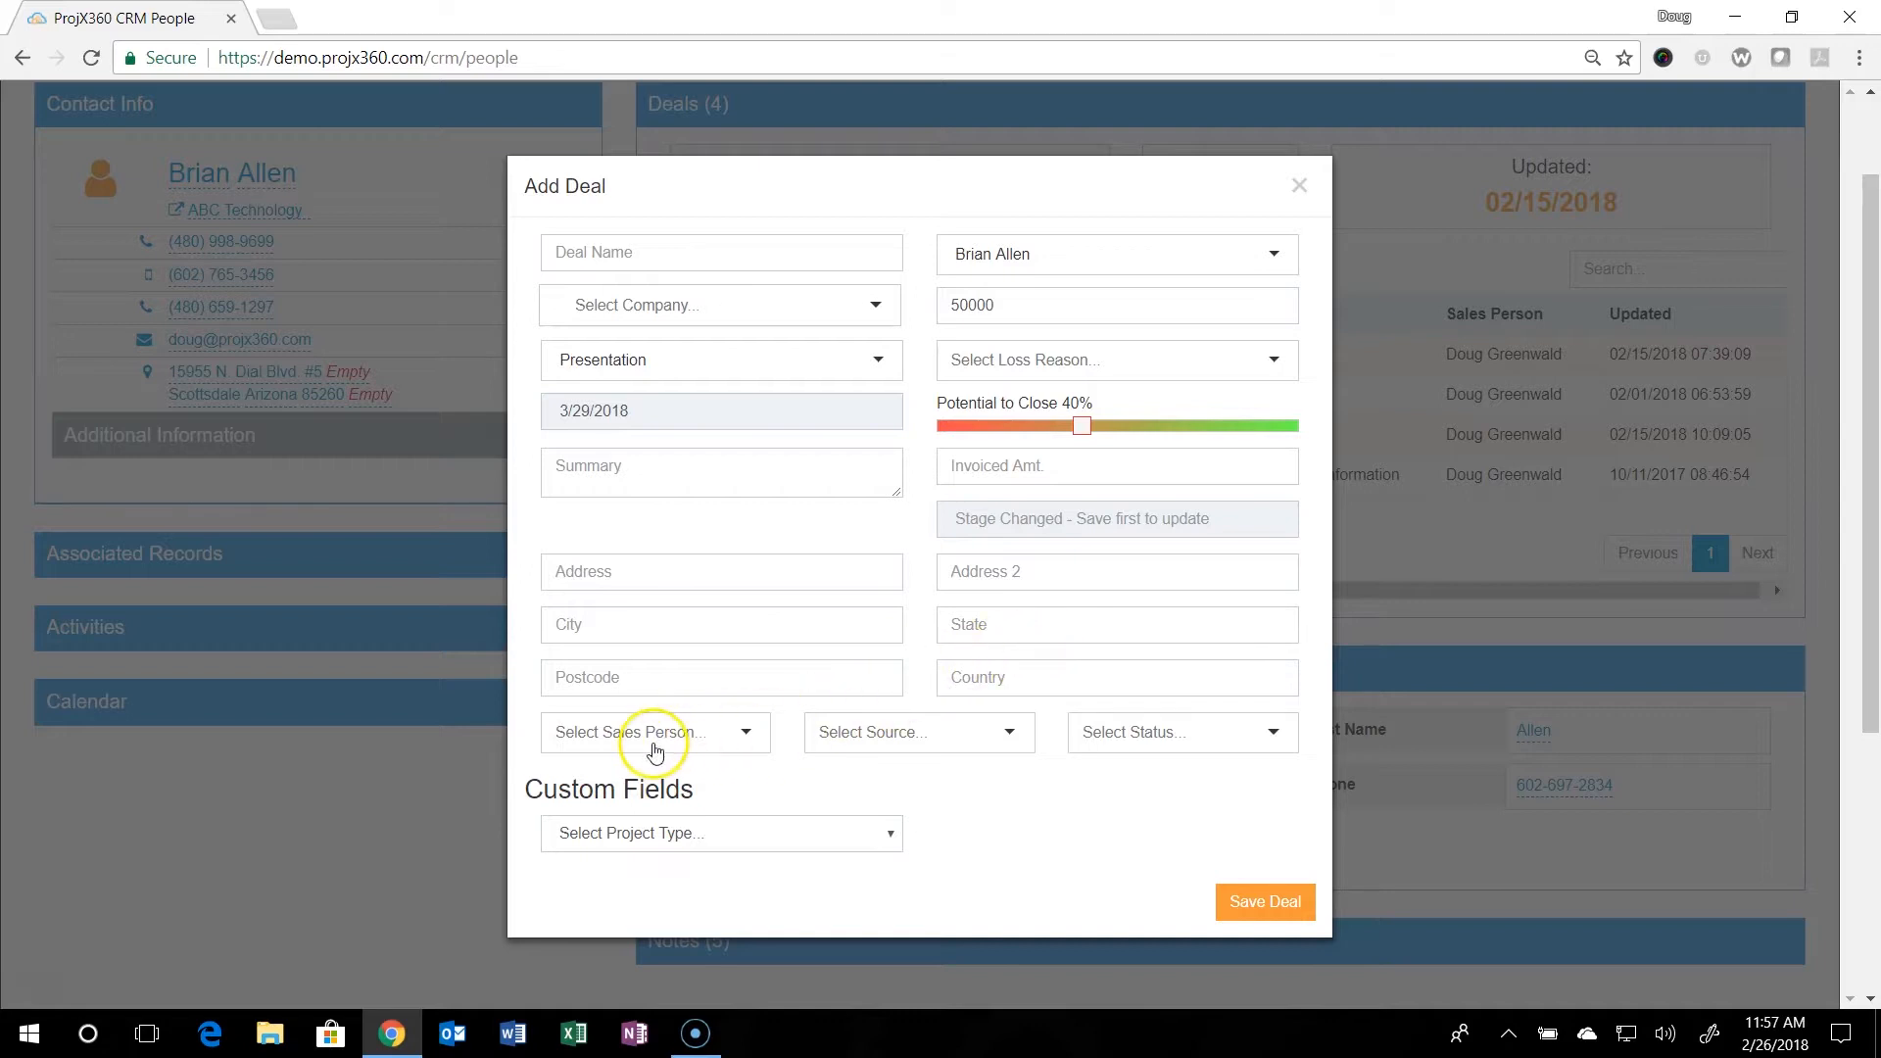
- Review the sales person, source and status choices for the new deal without selecting any
click(654, 745)
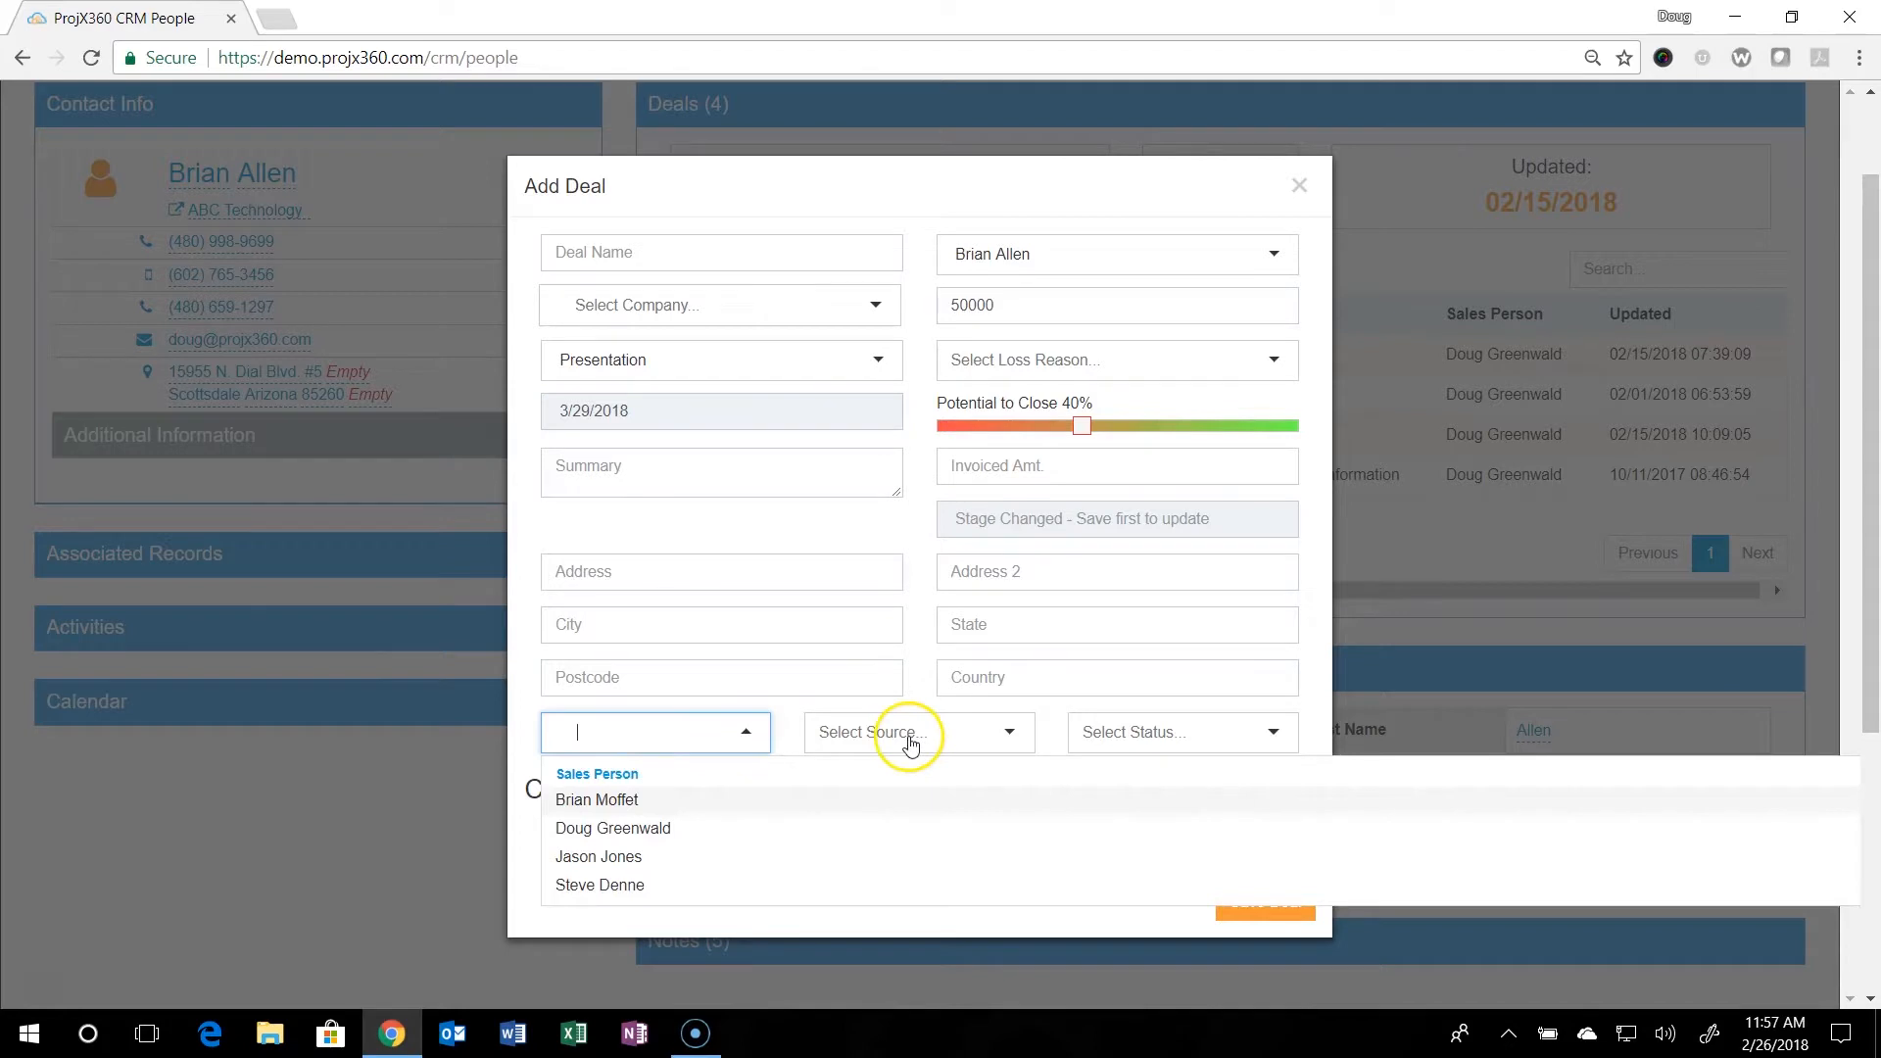
click(910, 734)
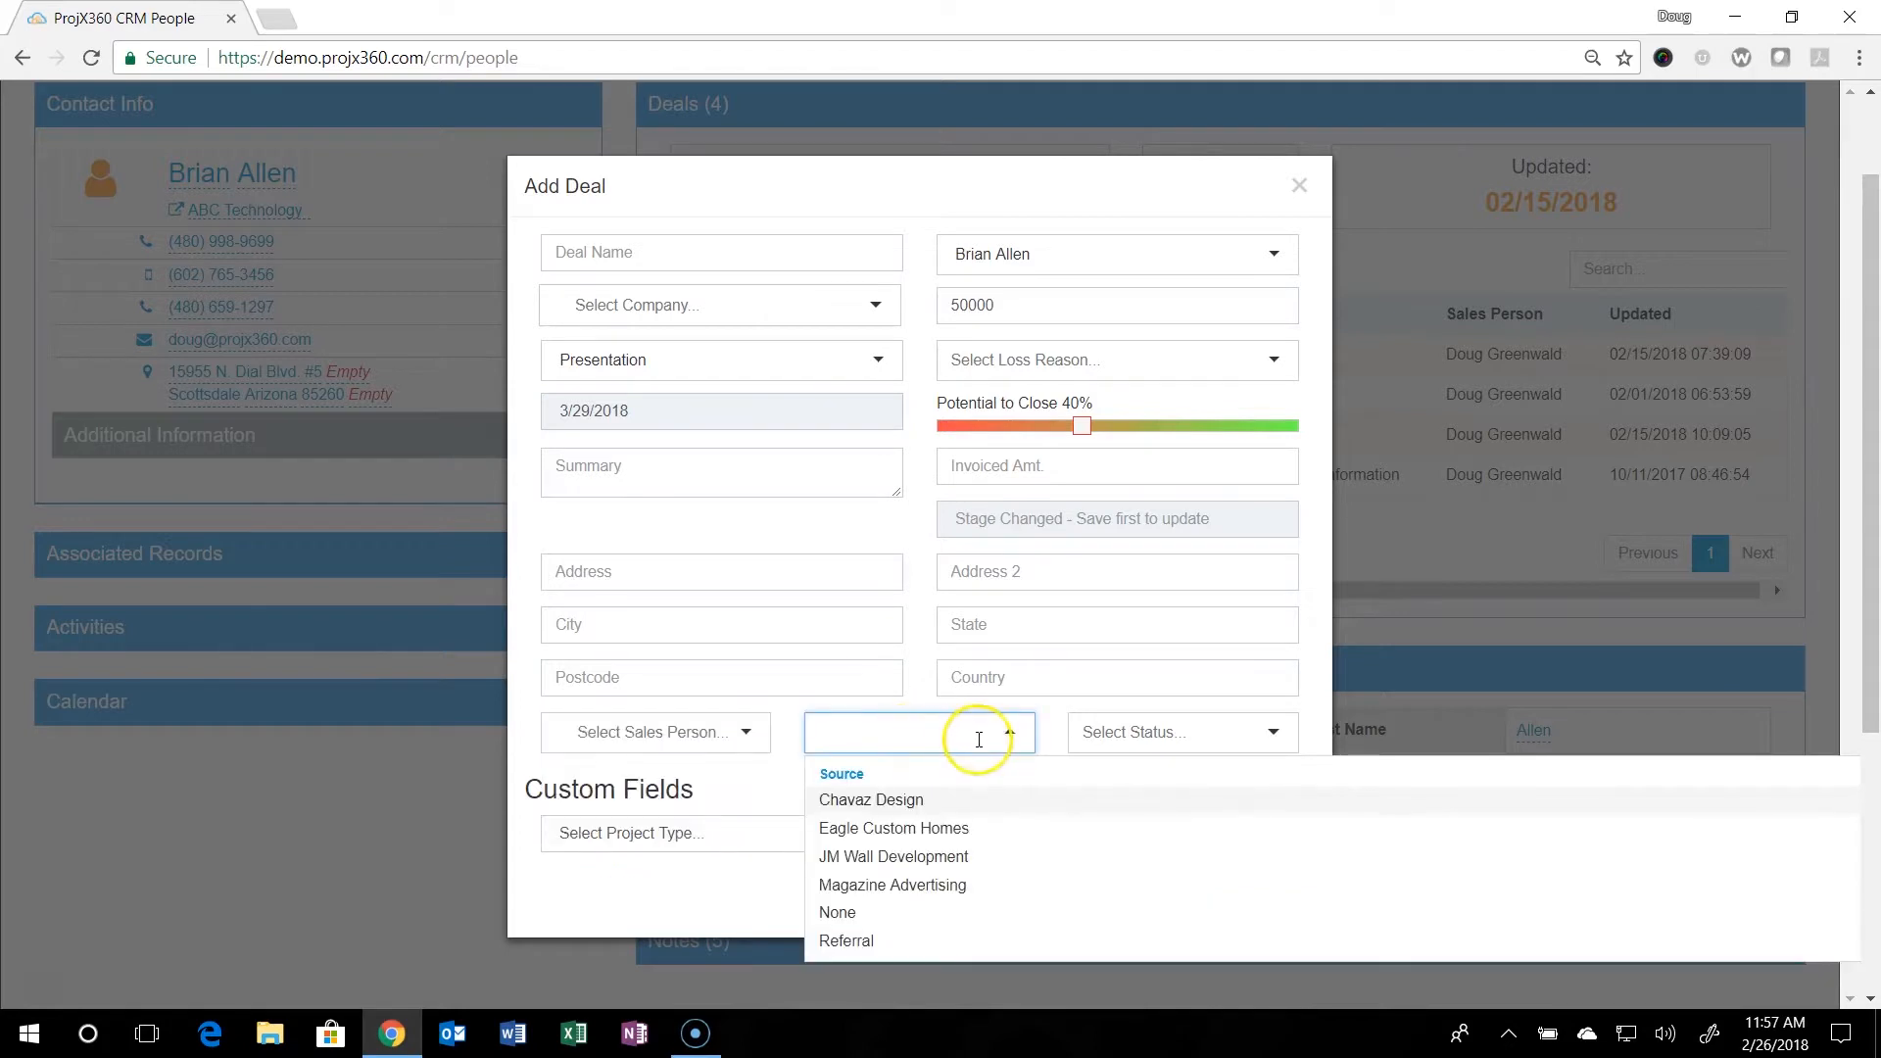
click(1170, 731)
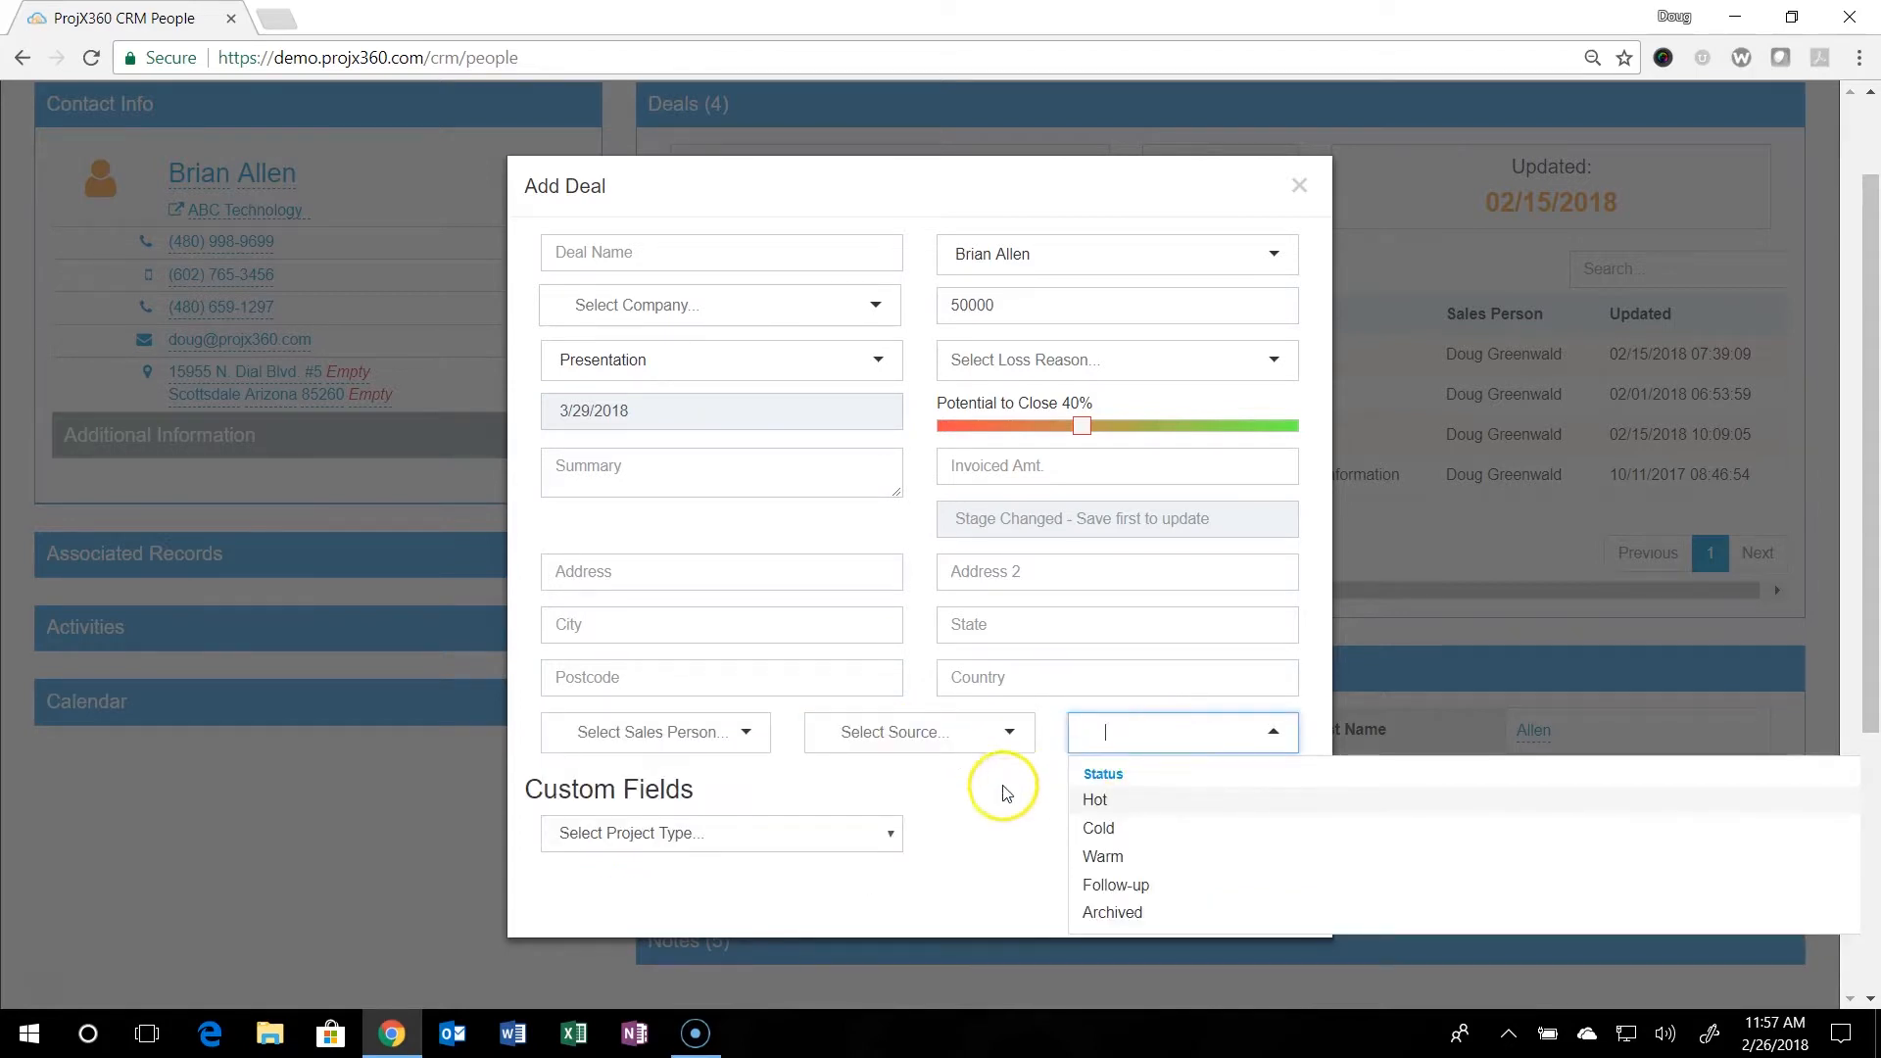
click(942, 815)
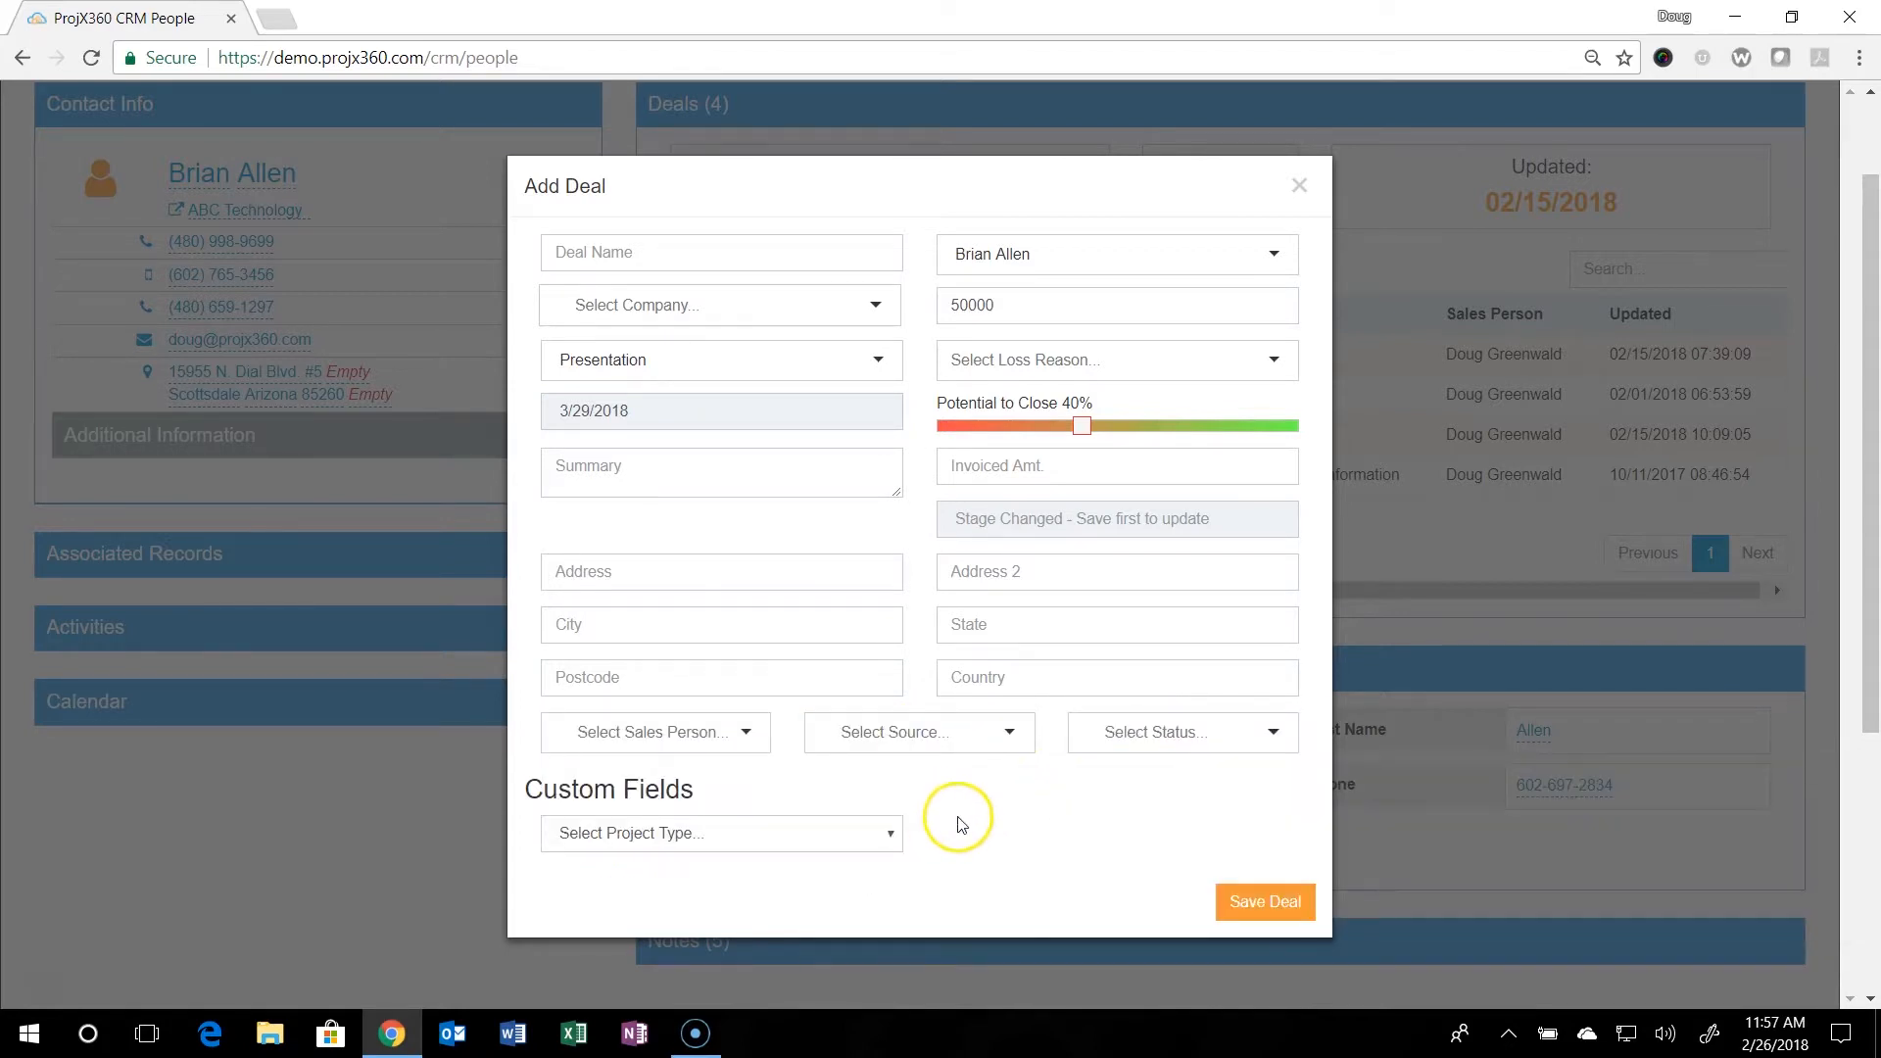
- Choose New Construction as the new deal's project type and close the form without saving
click(698, 835)
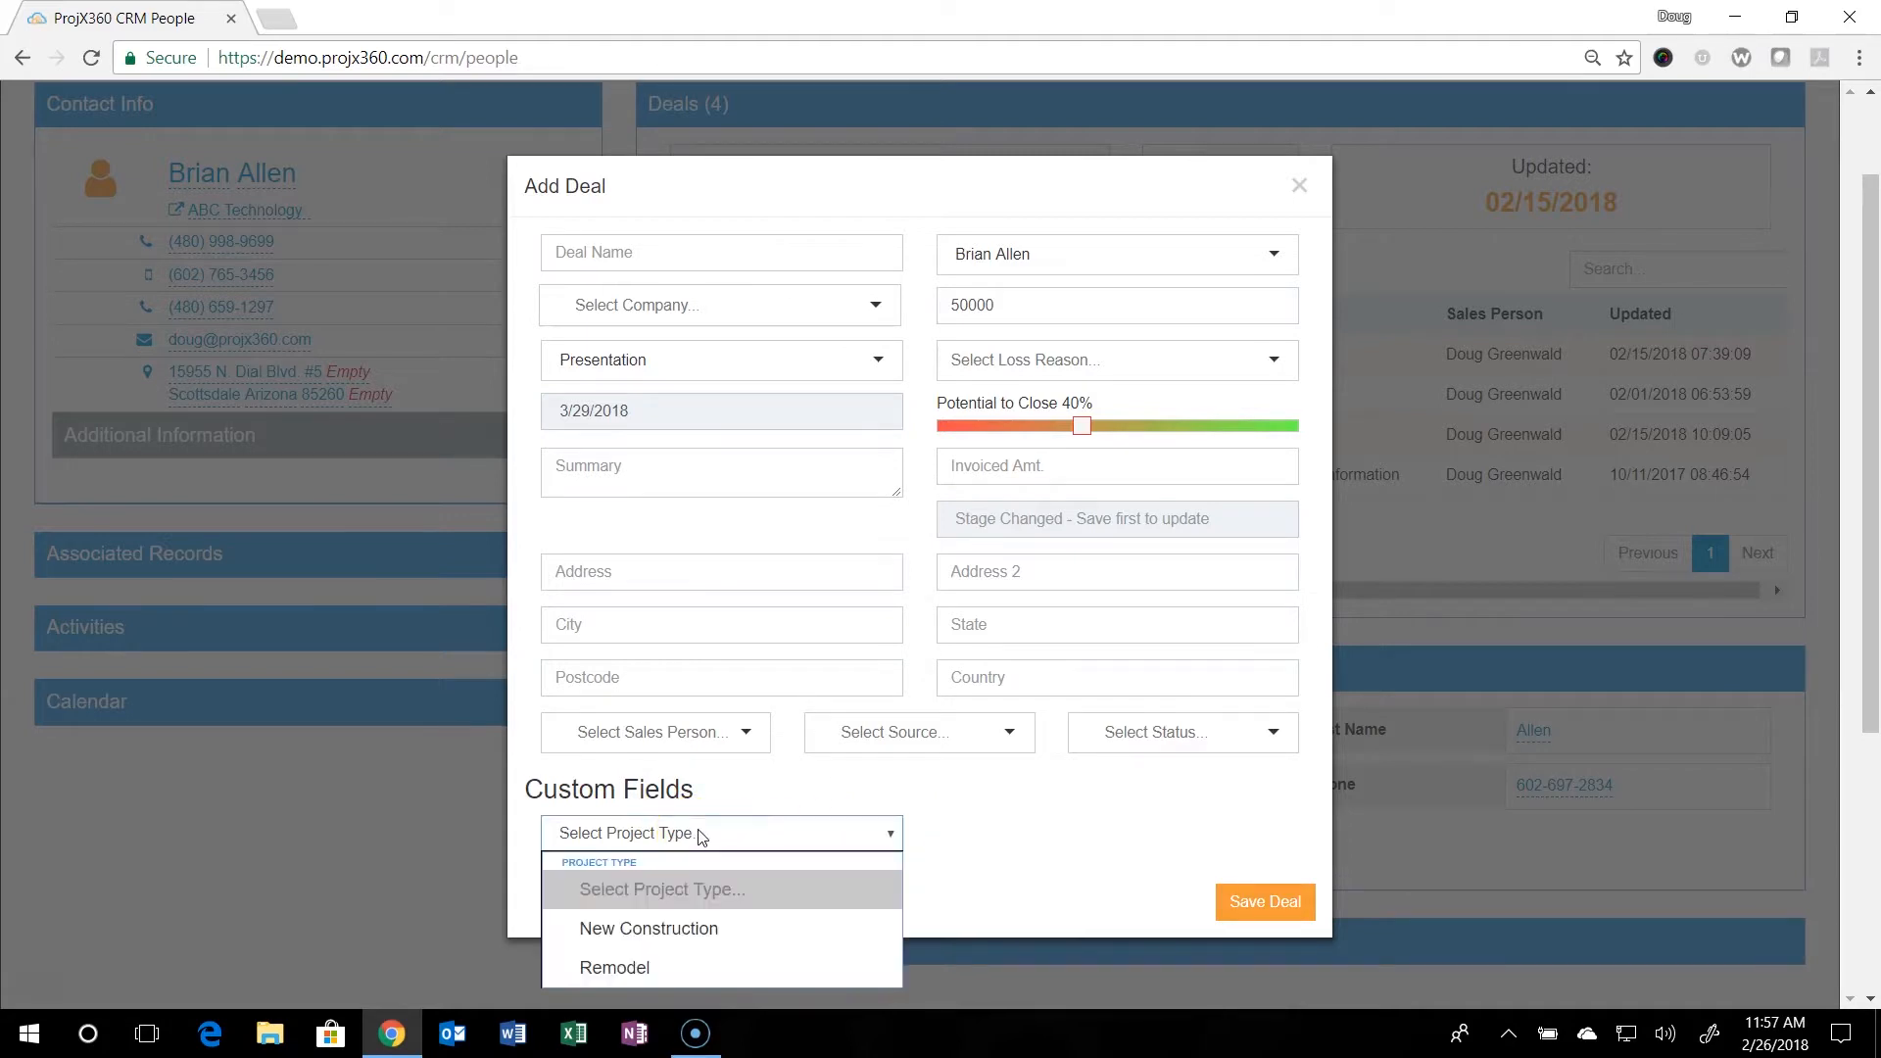
click(662, 930)
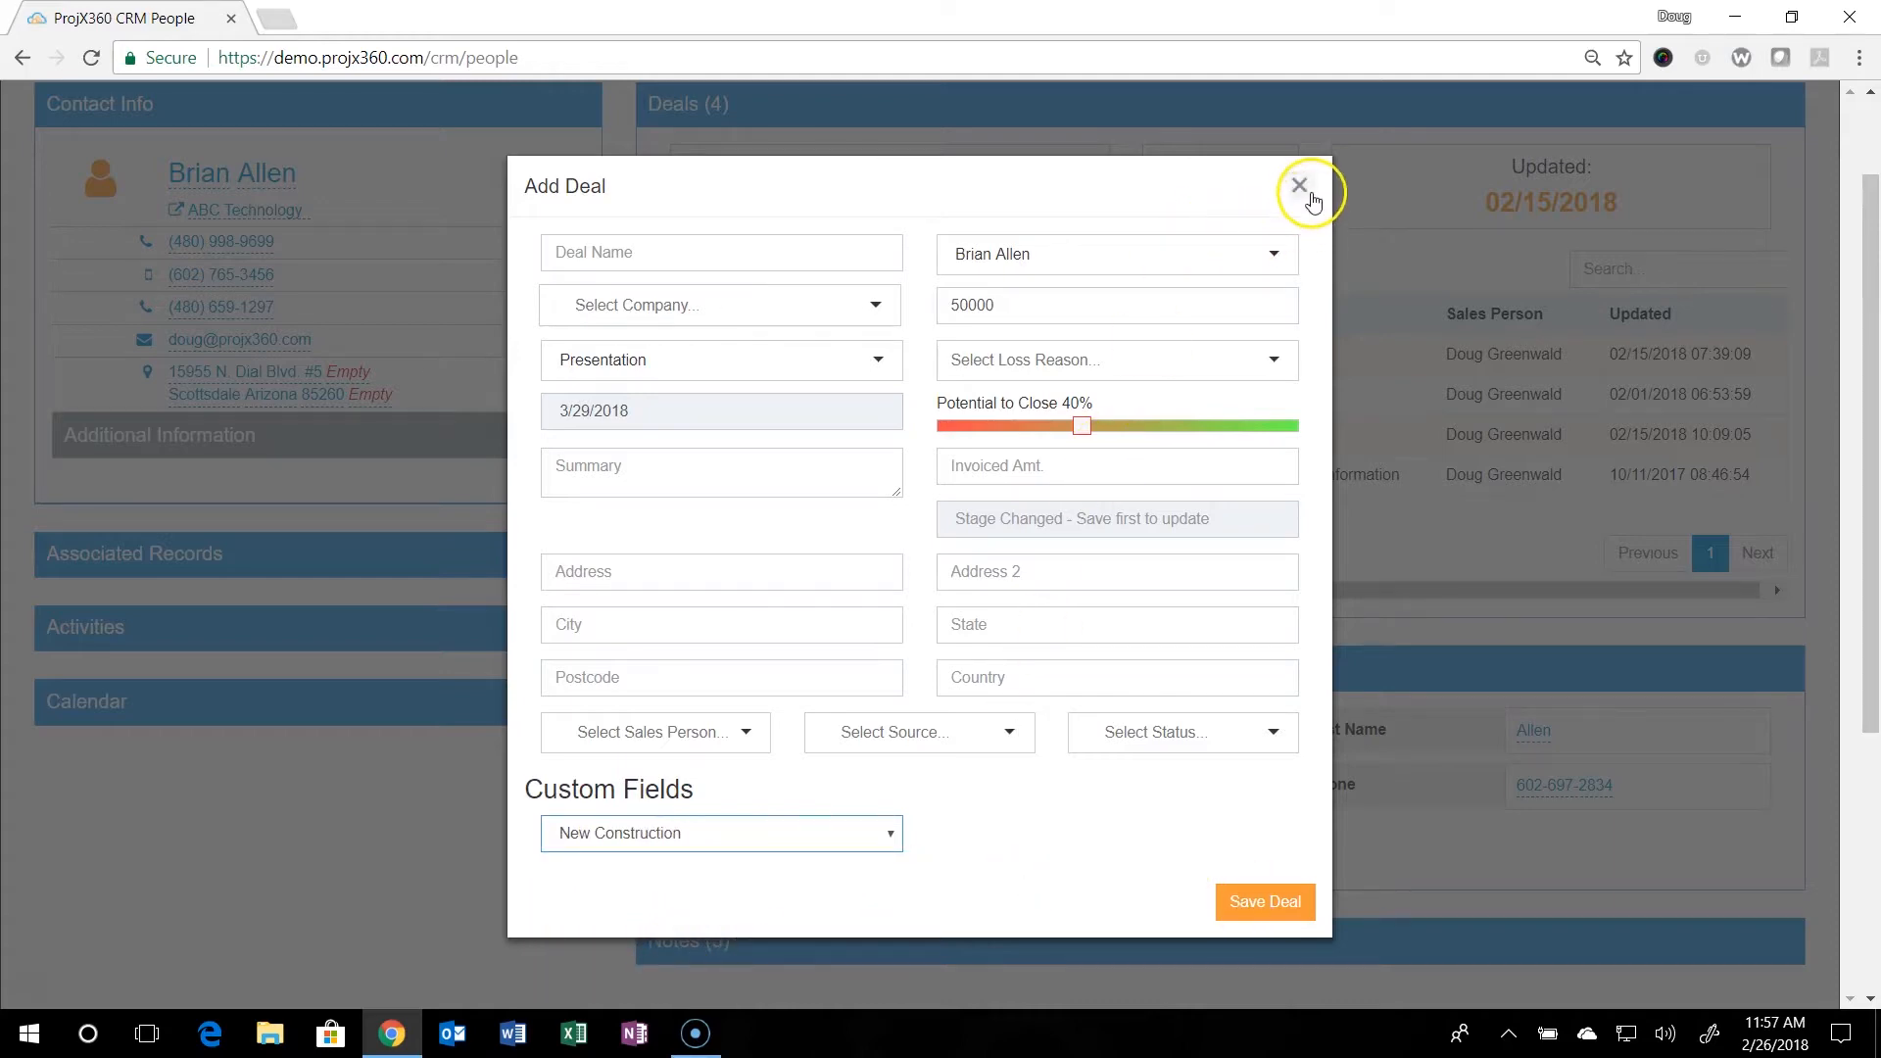
click(1301, 188)
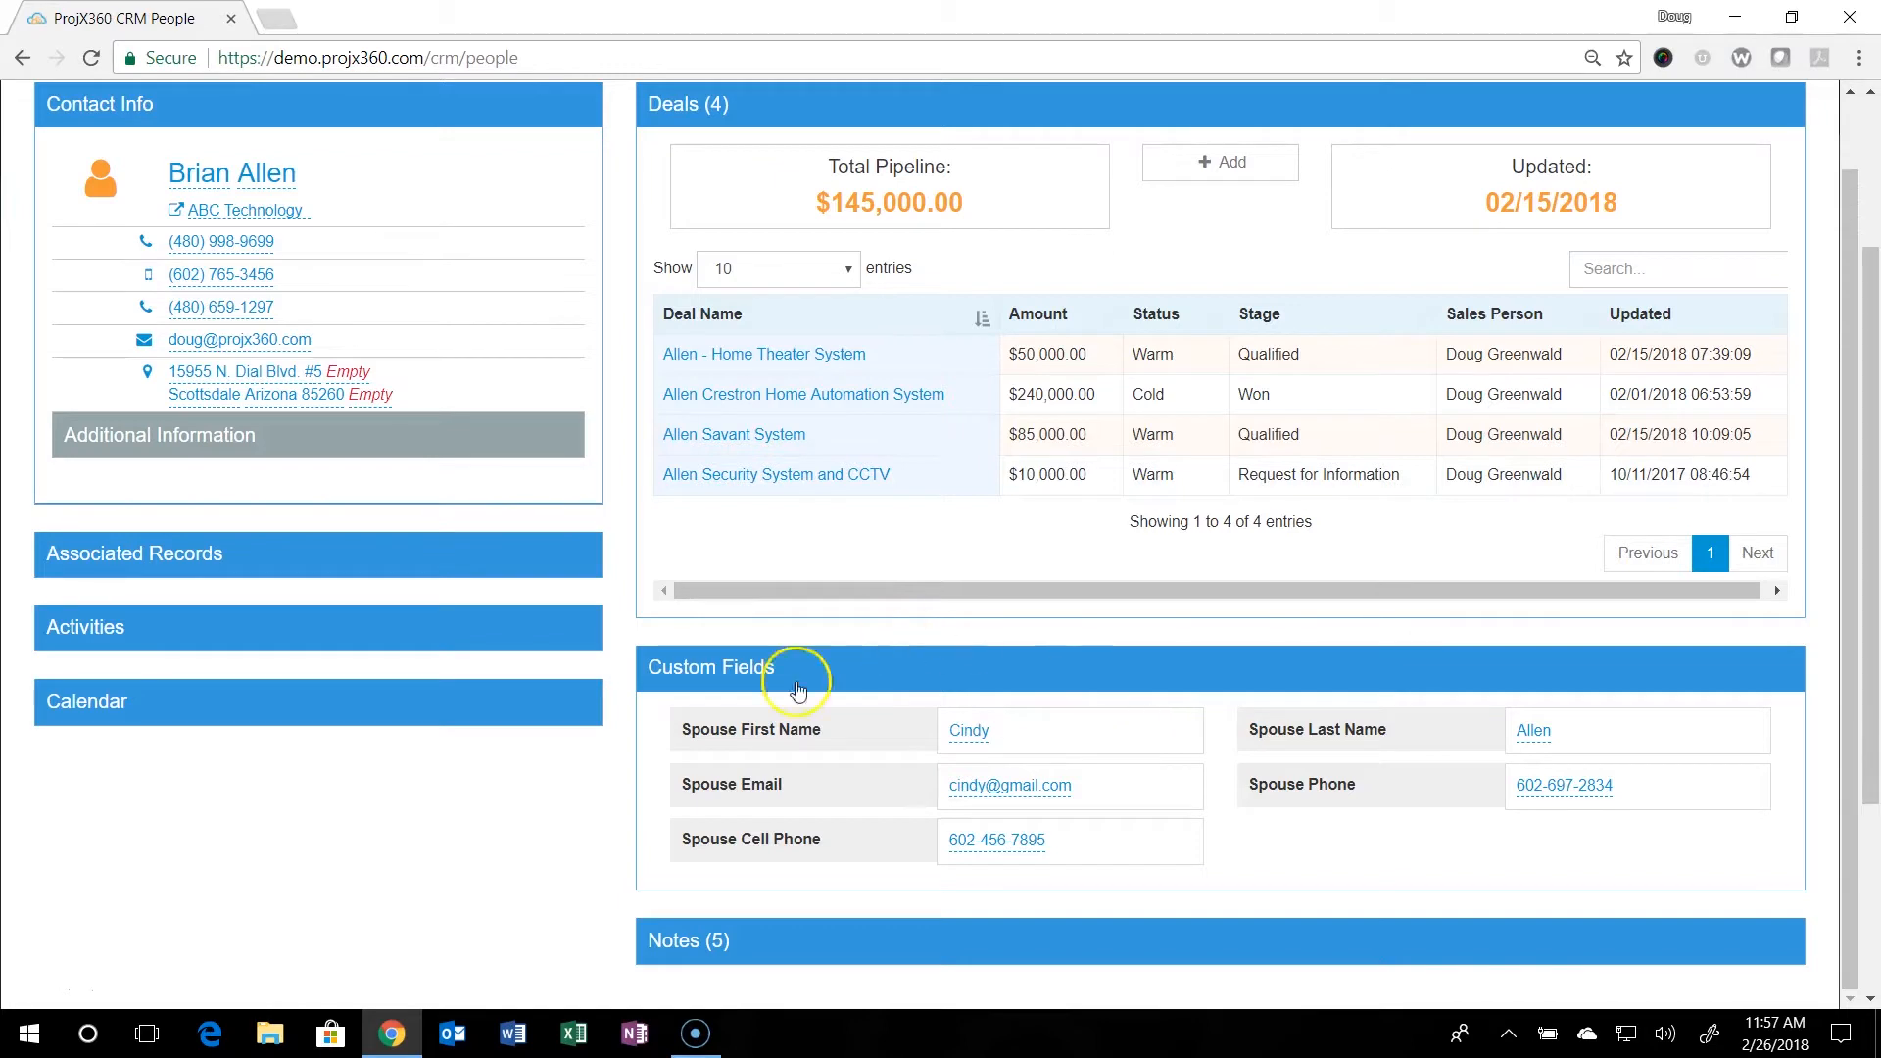
- Collapse the person's custom fields and review the notes recorded for the person
click(1153, 691)
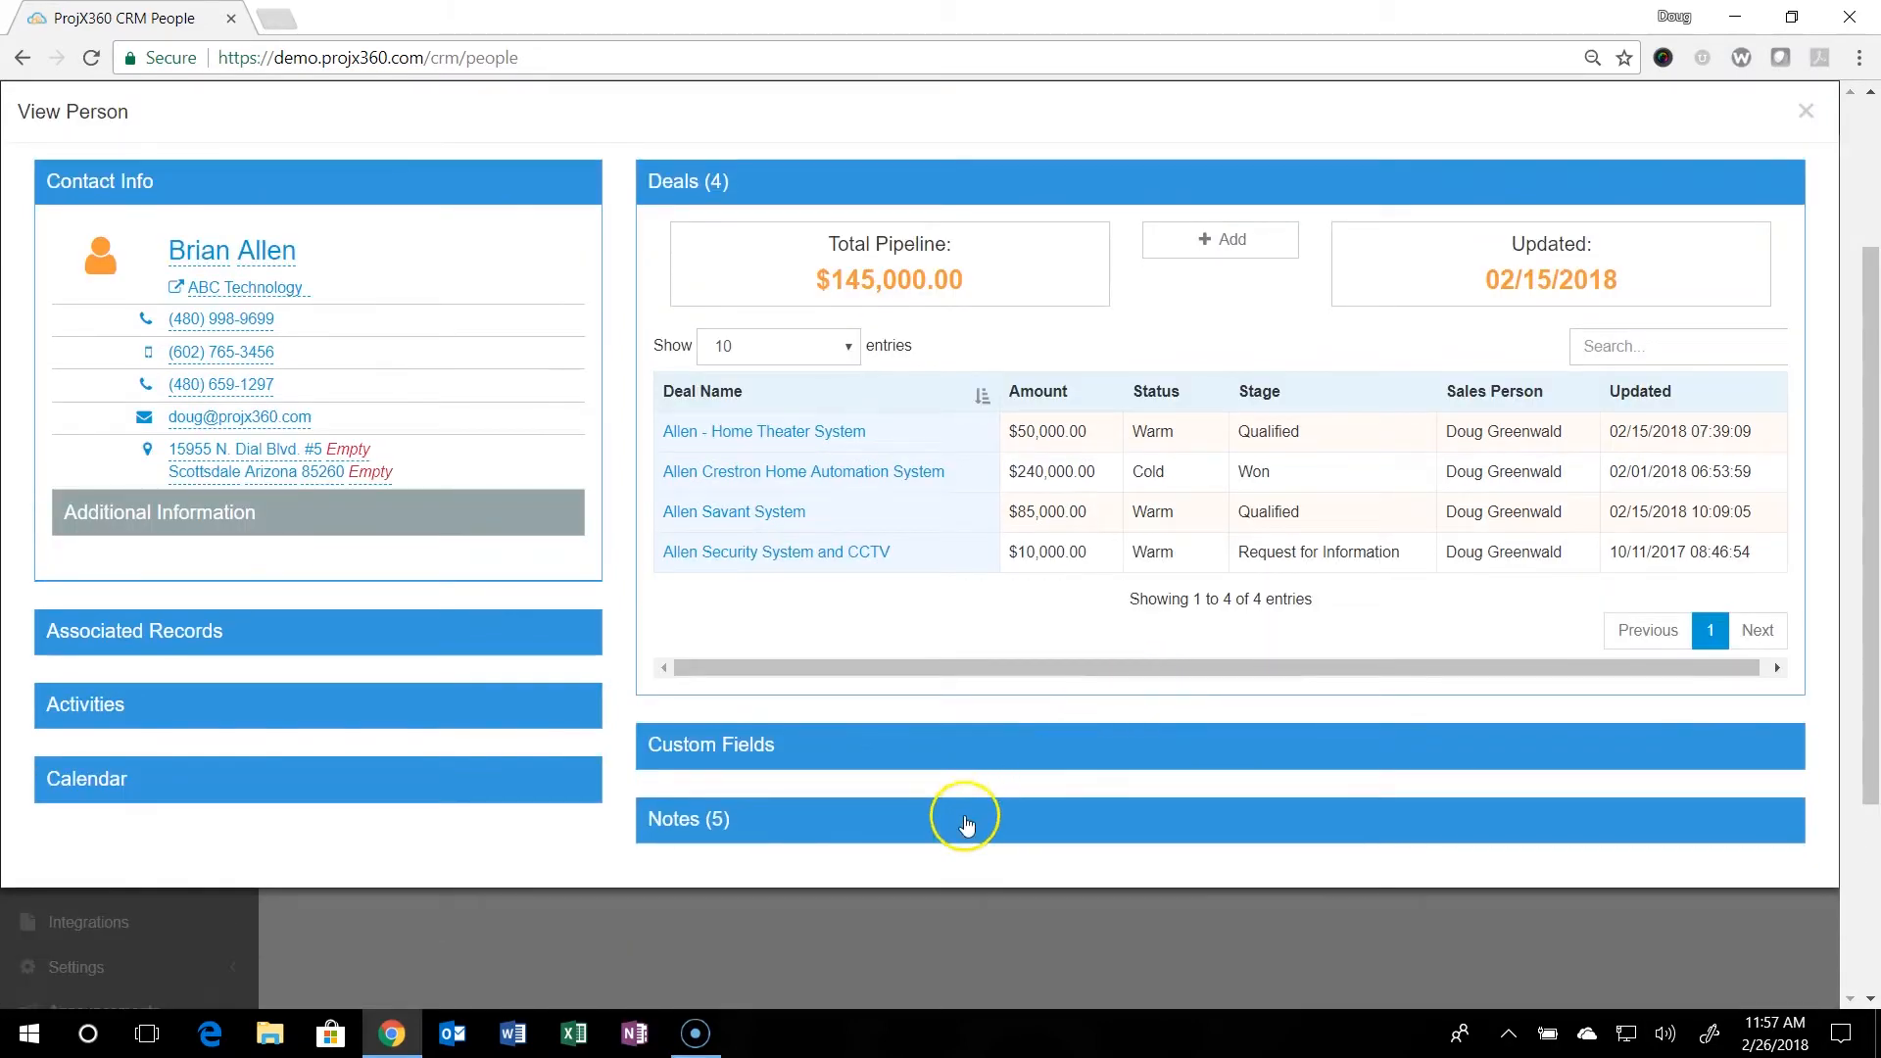
click(965, 821)
scroll(965, 790, down, 3)
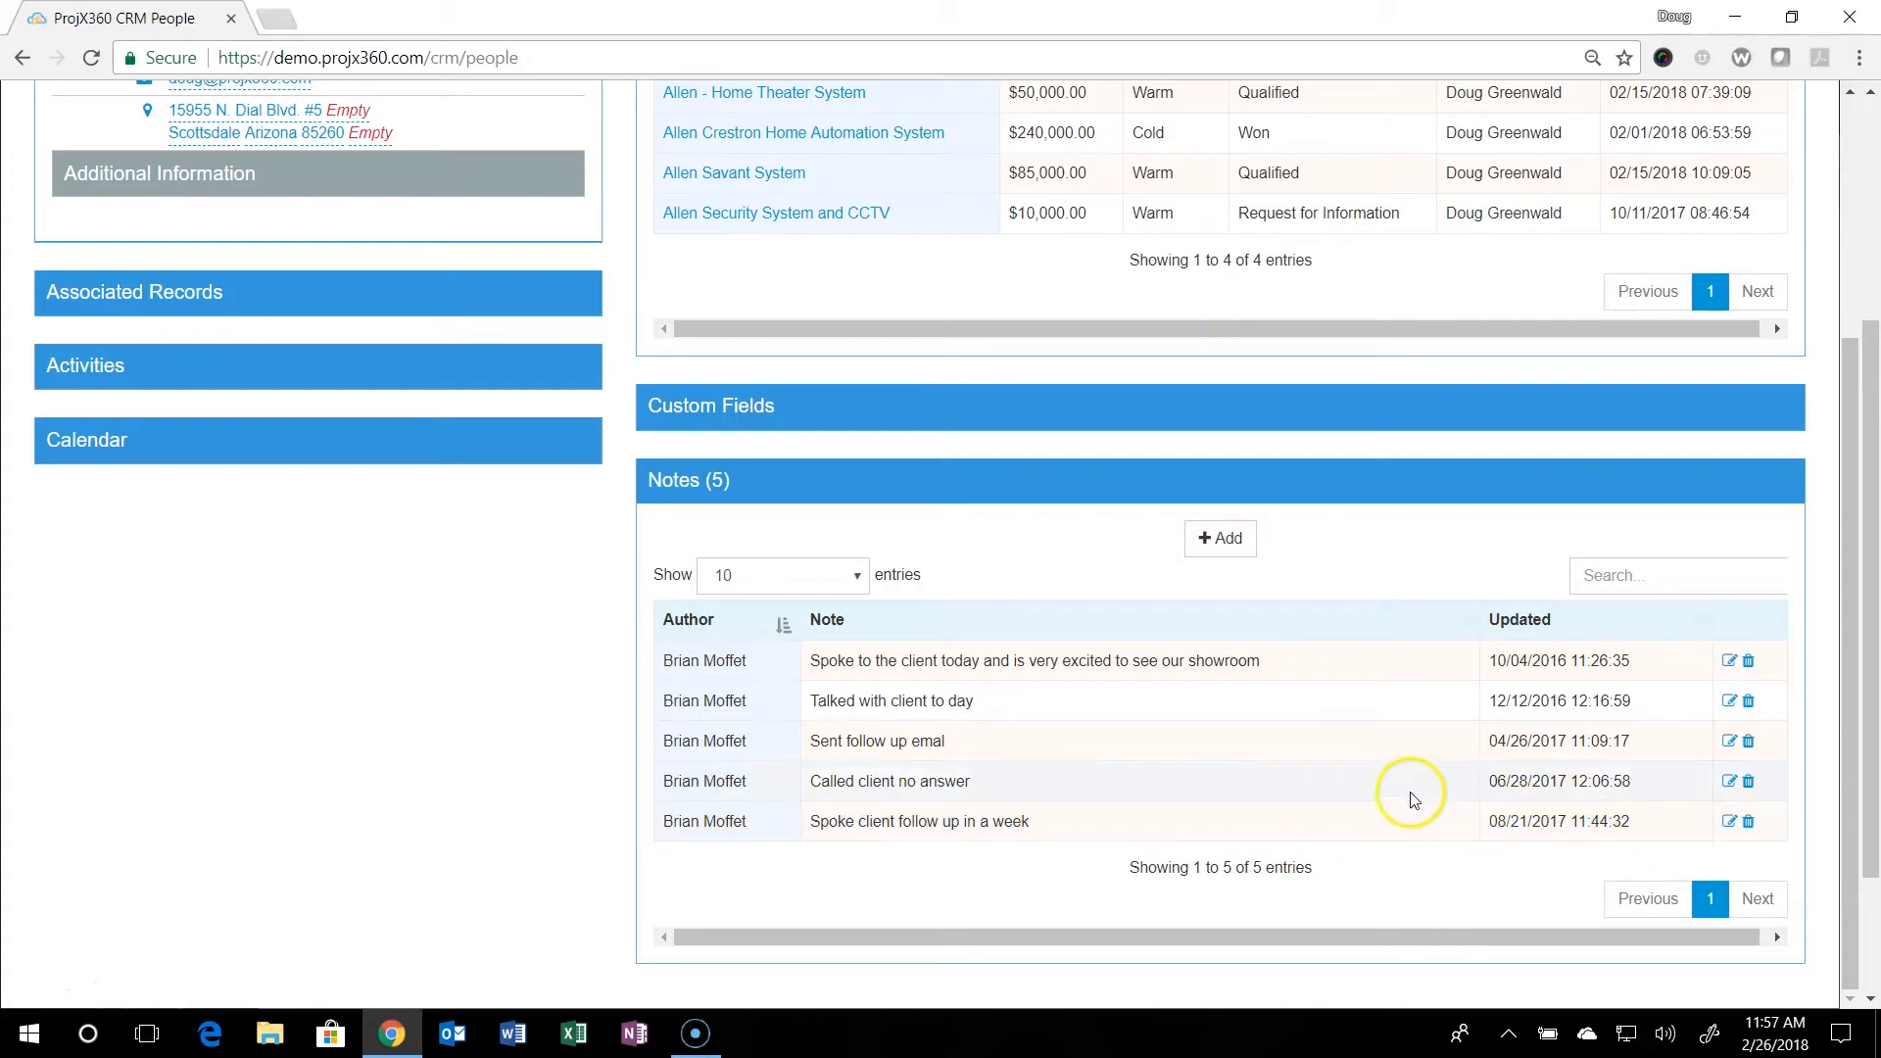
- Open the person's Crestron Home Automation System deal and view its editable amount without changing it
scroll(1401, 784, up, 4)
click(801, 477)
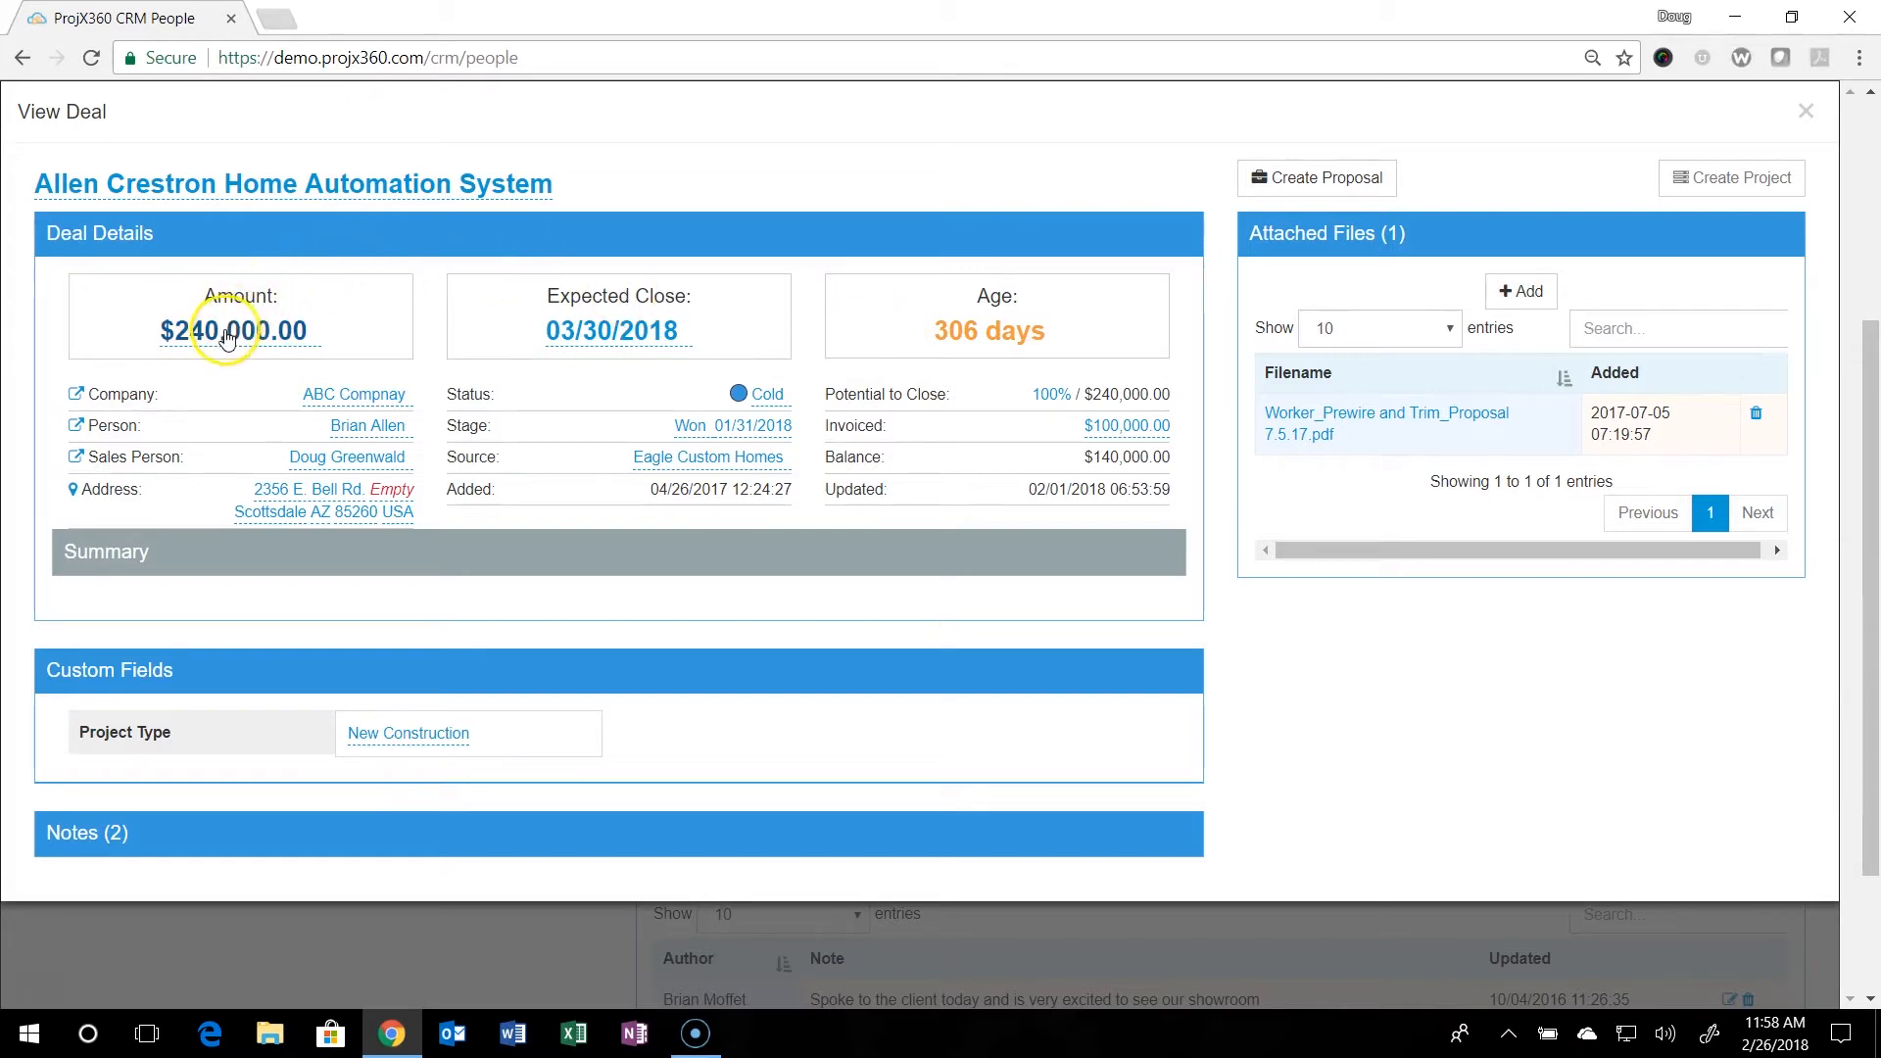
click(224, 338)
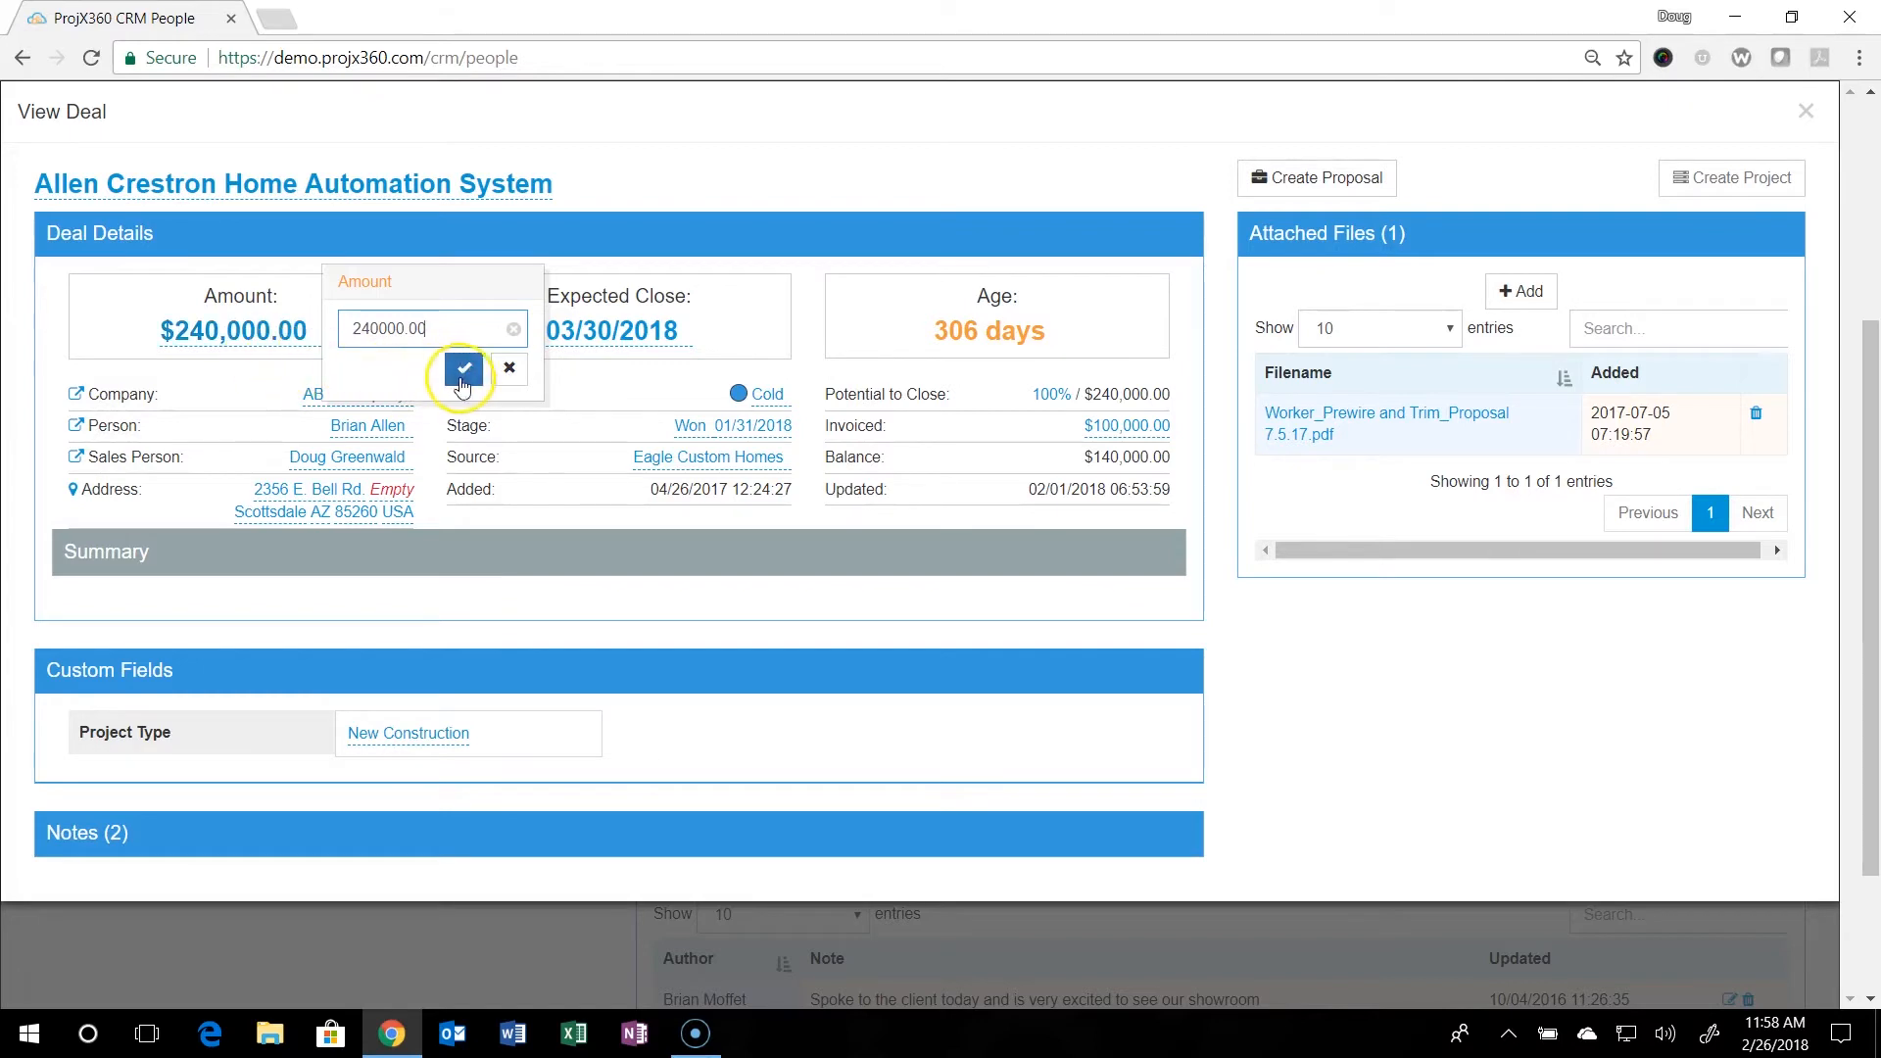
click(508, 369)
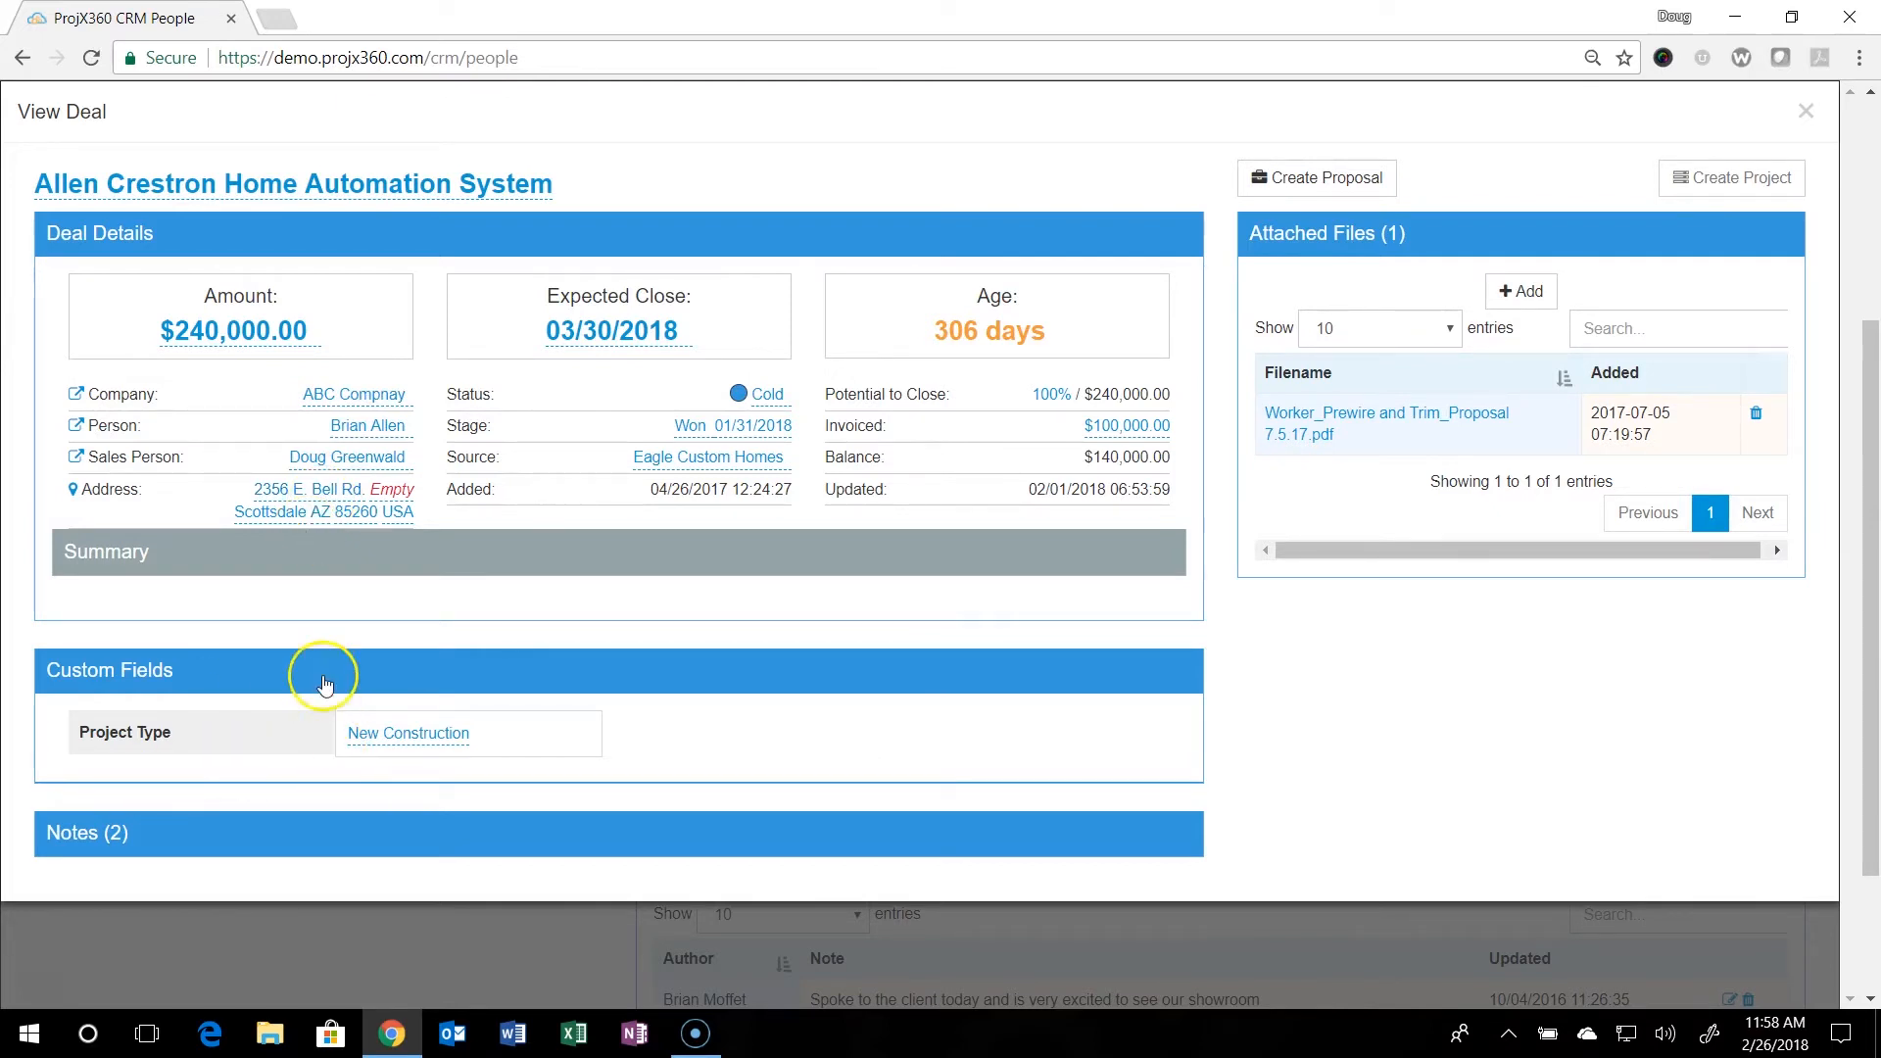
- Collapse the deal's custom fields, and review and collapse the deal's notes
click(318, 672)
click(319, 752)
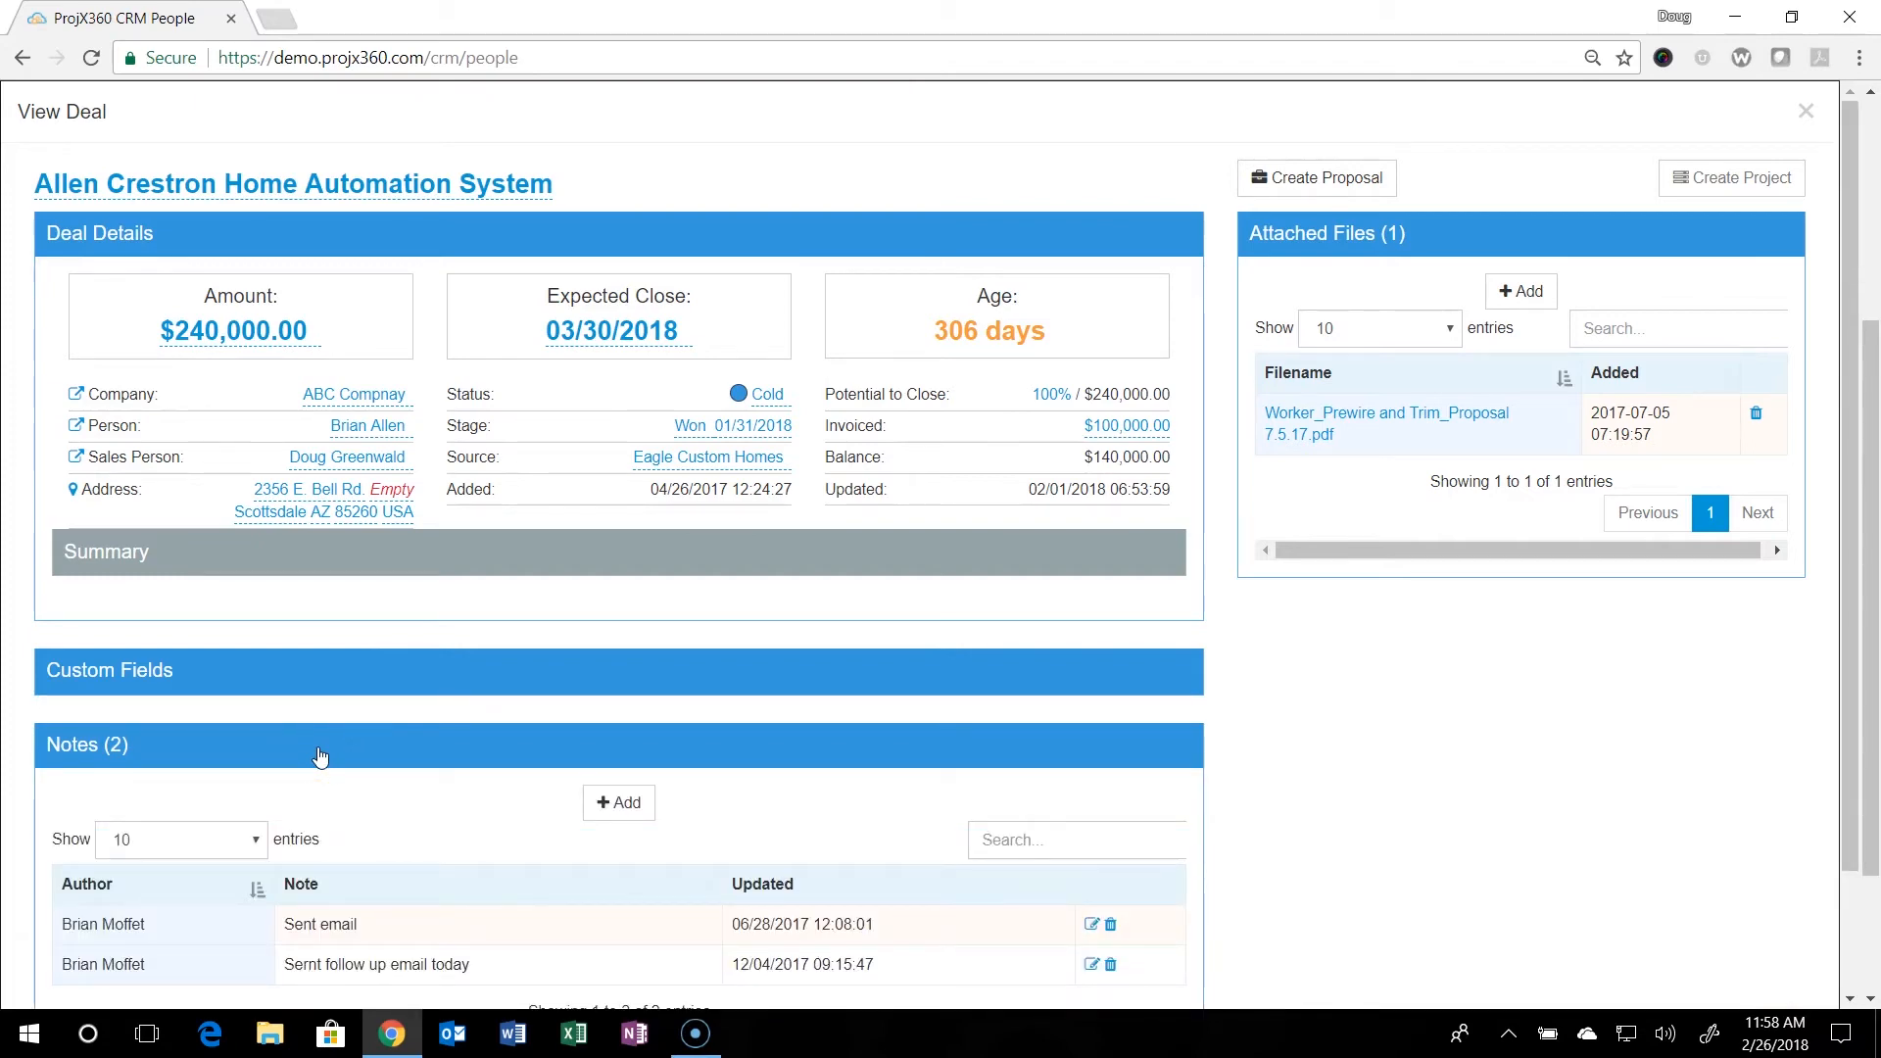
scroll(318, 755, down, 1)
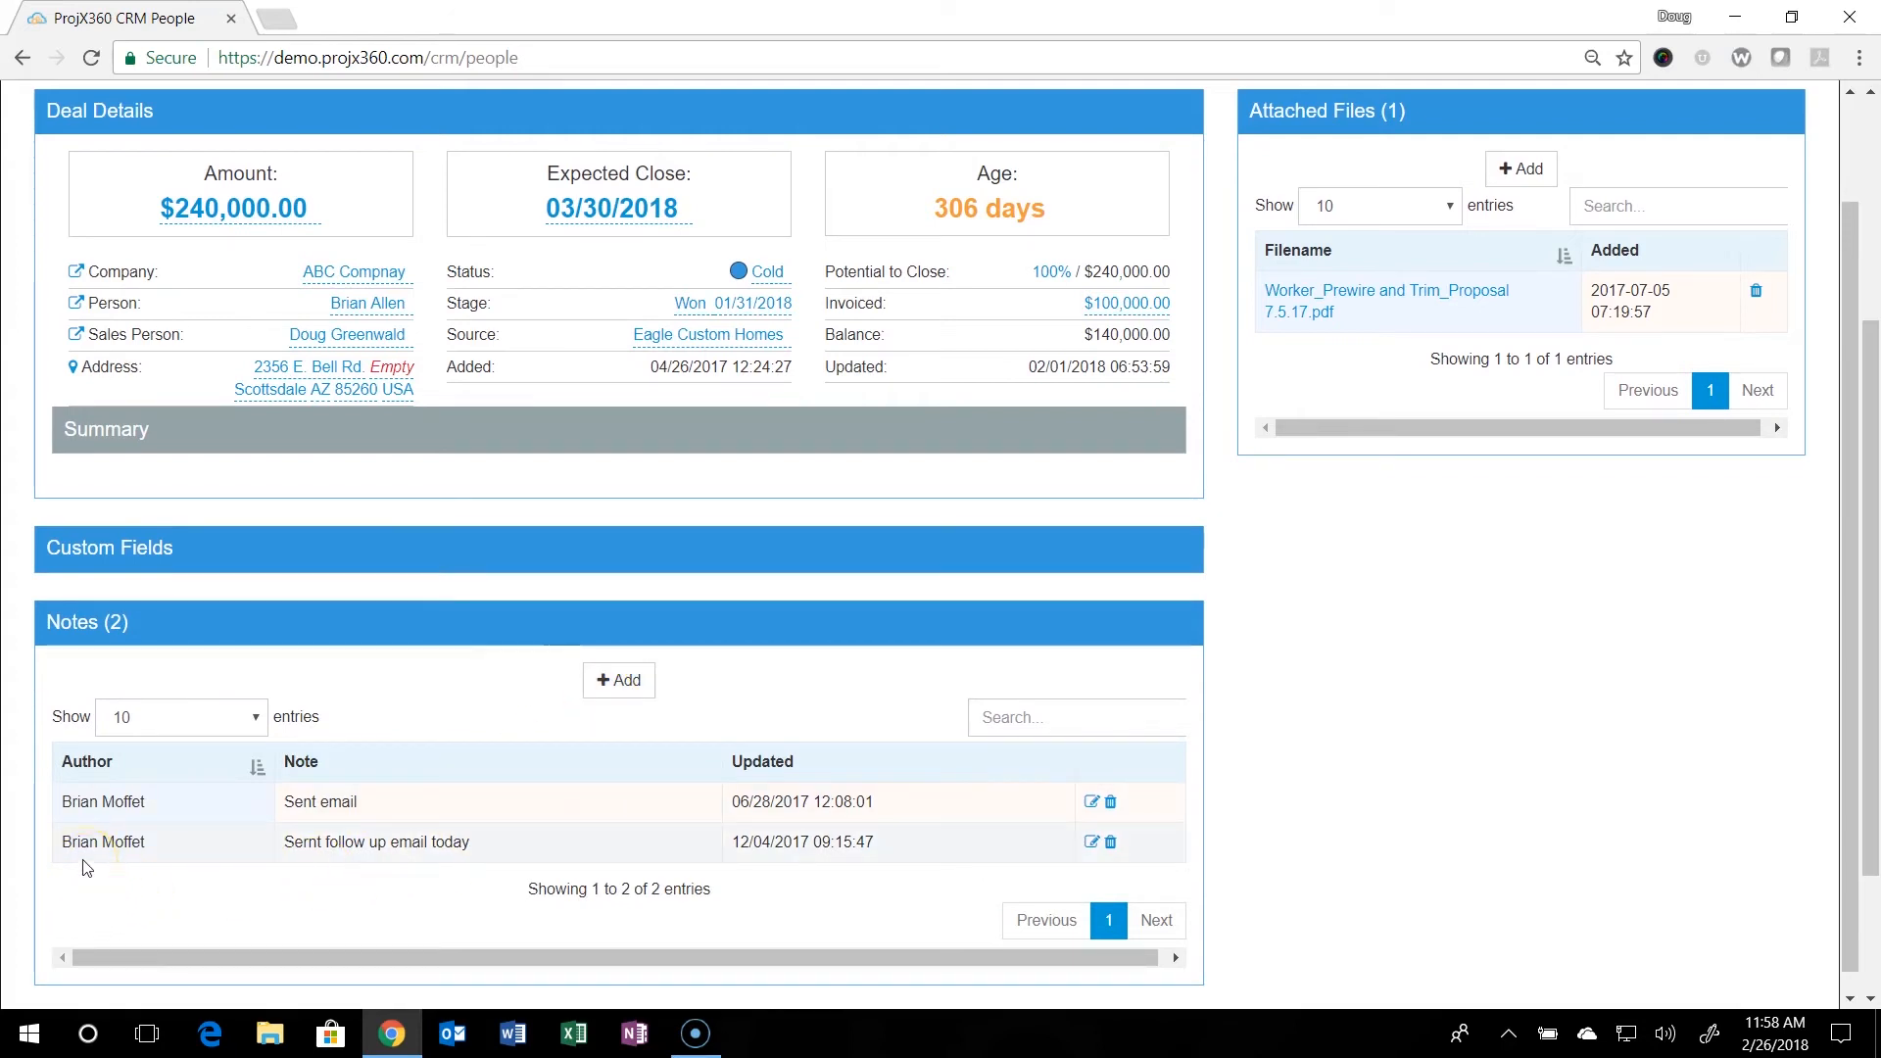
click(754, 642)
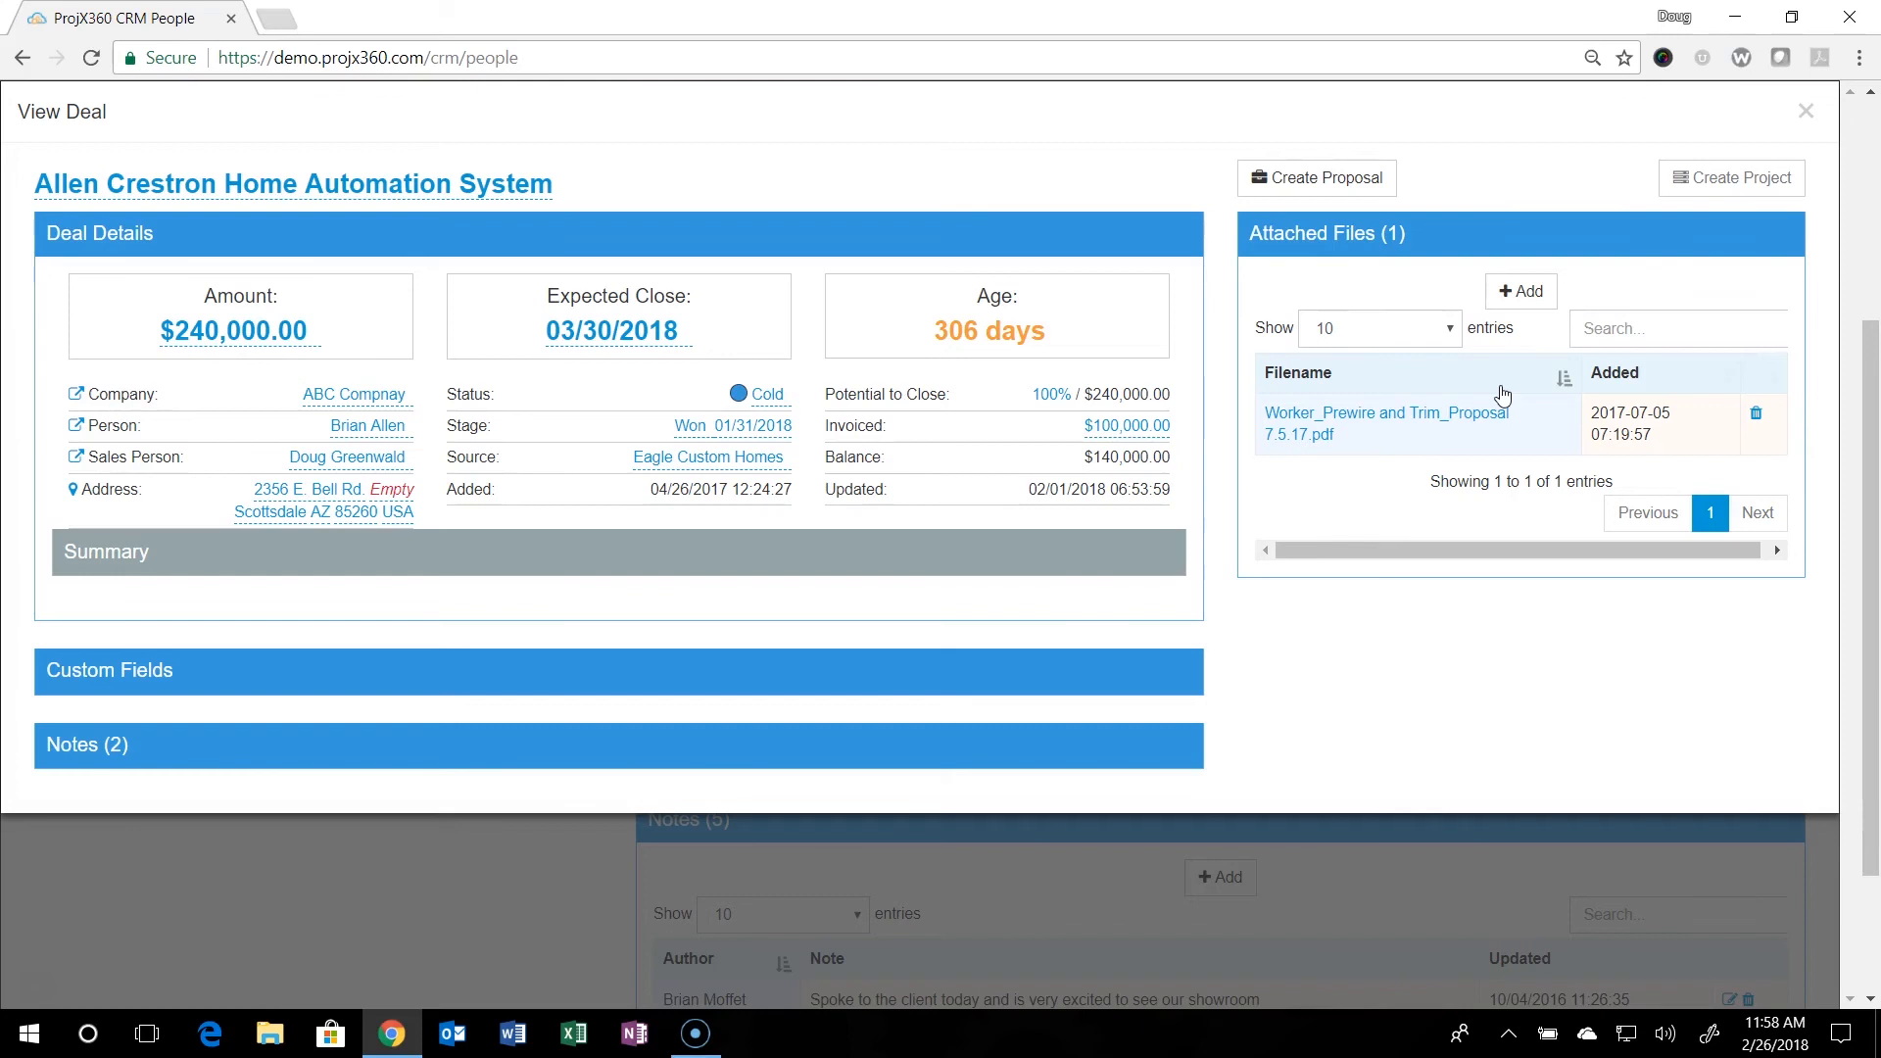
- Locate the deal's options for creating a proposal and a project
click(1315, 186)
click(1327, 189)
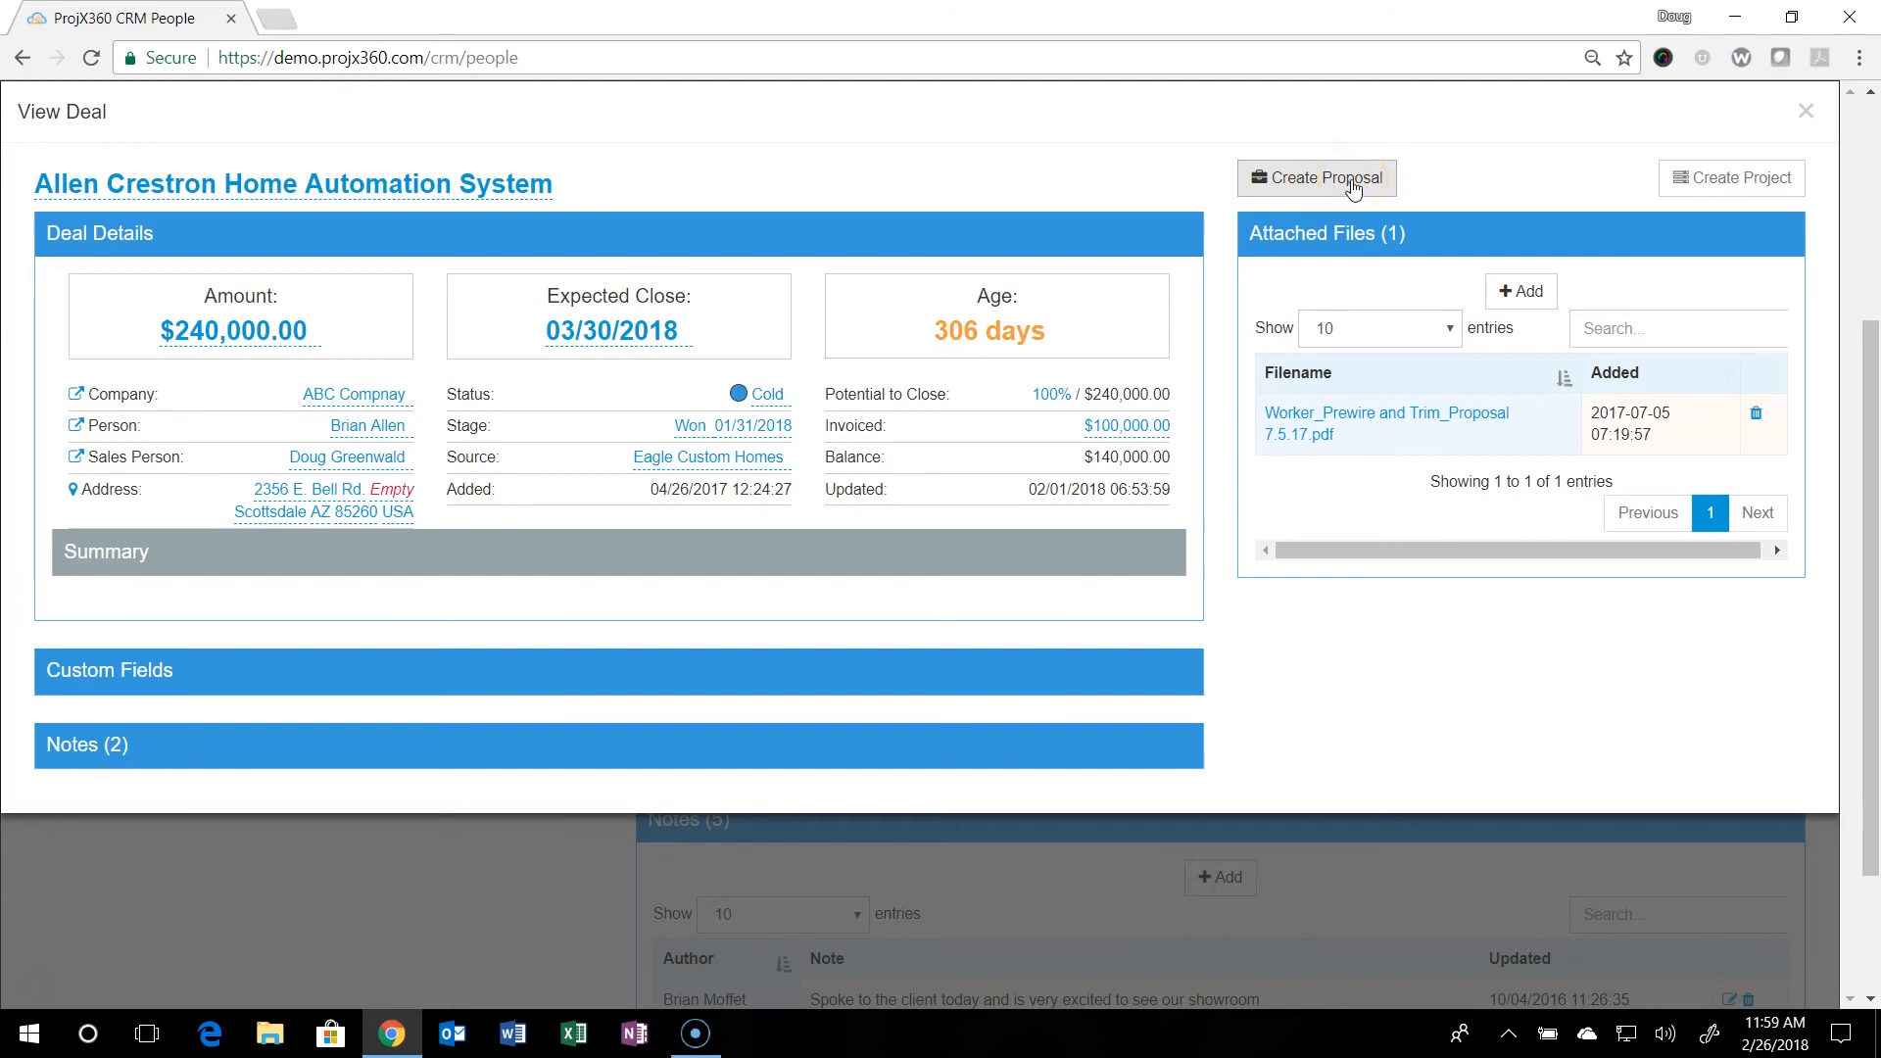
click(1681, 186)
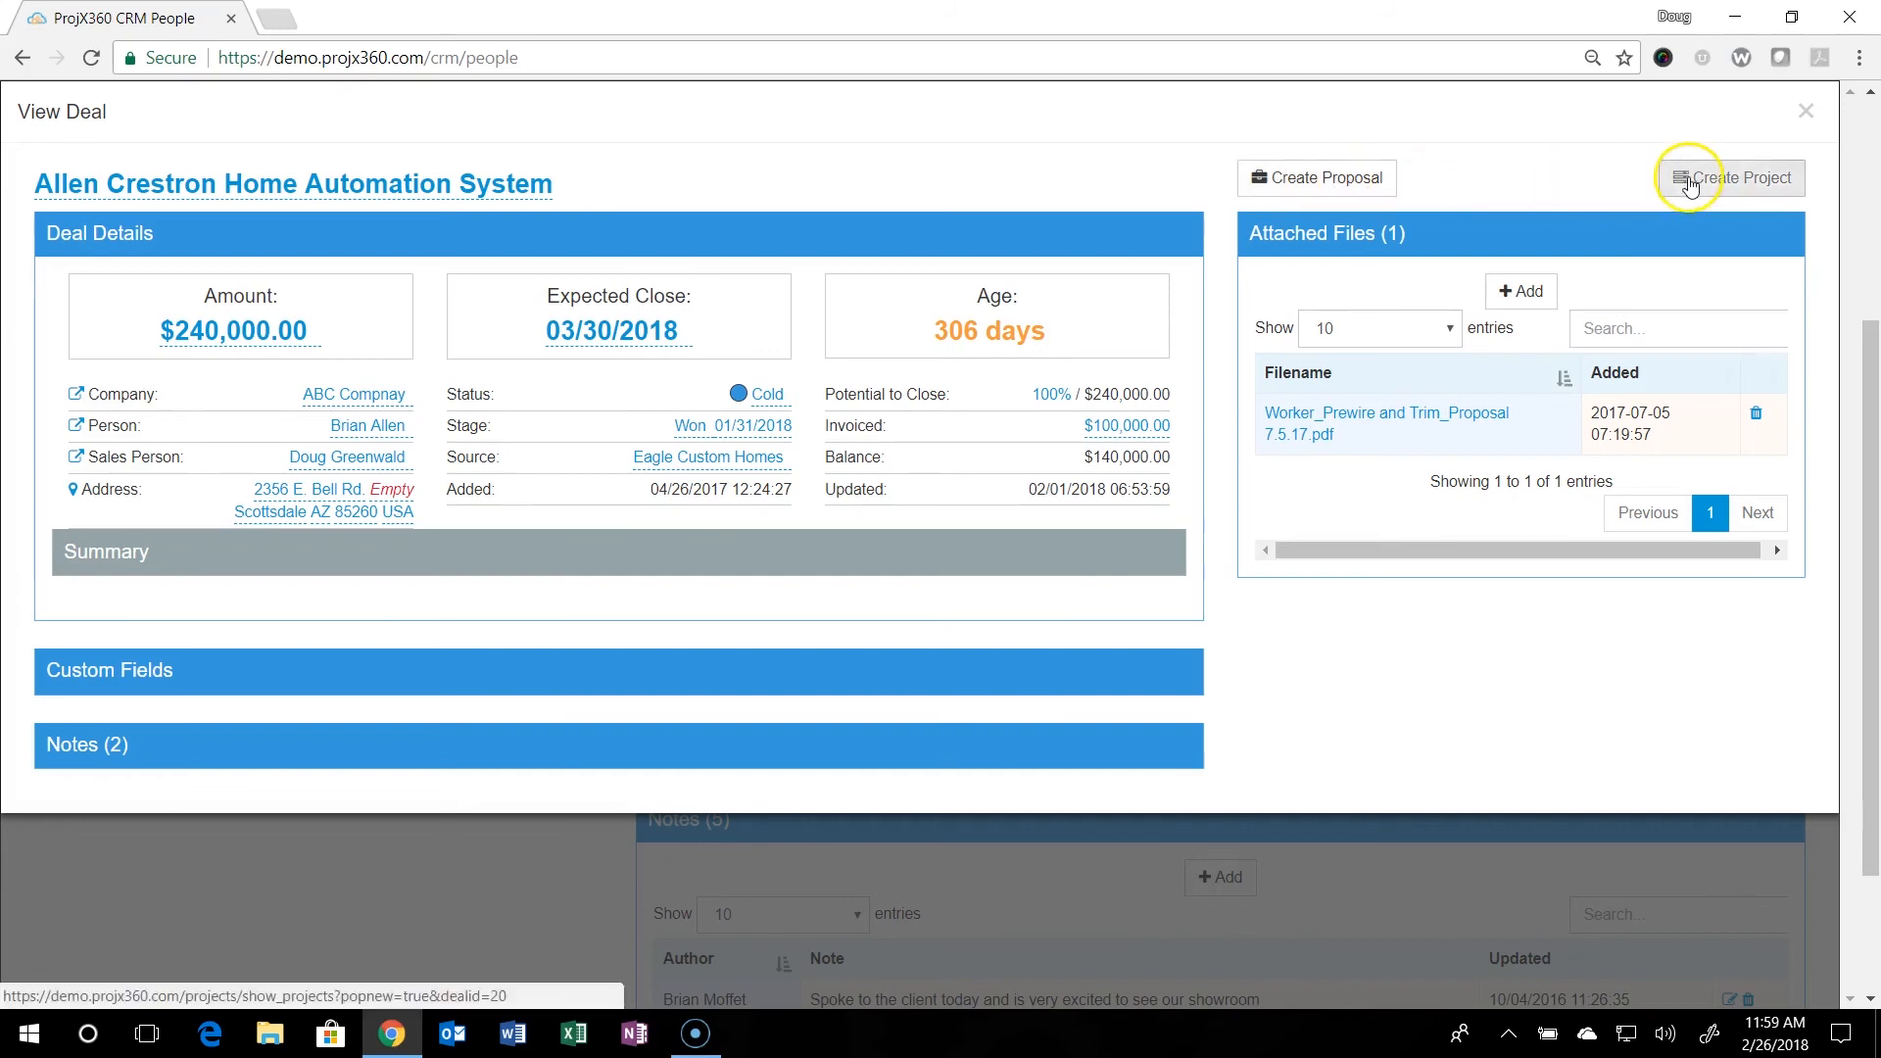